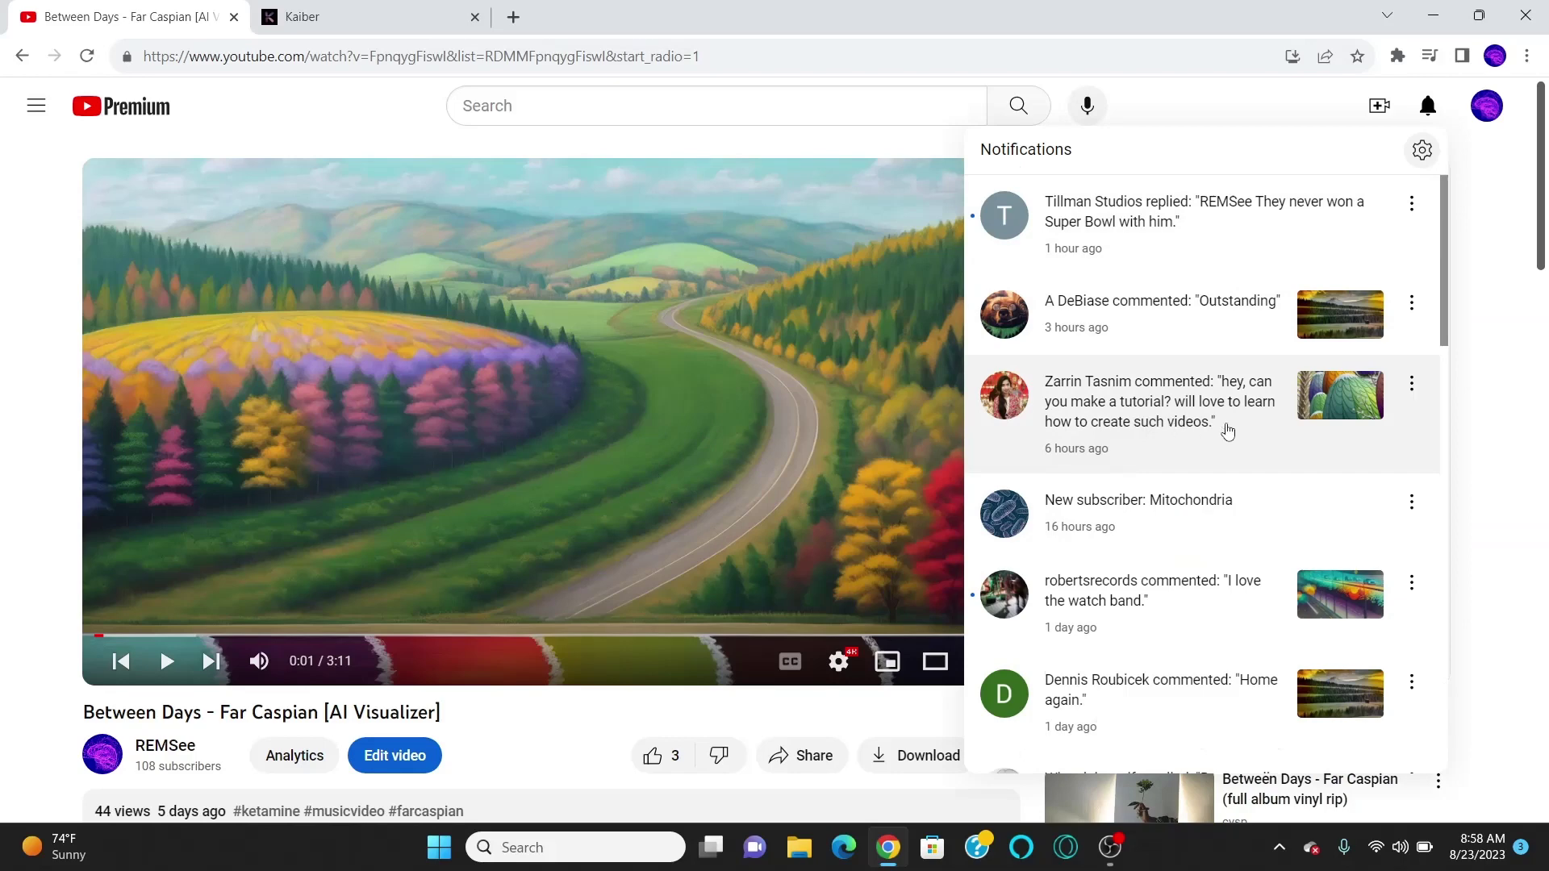
Step: Switch from YouTube to the Kaiber tab, which shows 6579 available credits
{"action": "left_click", "coordinate": [355, 8]}
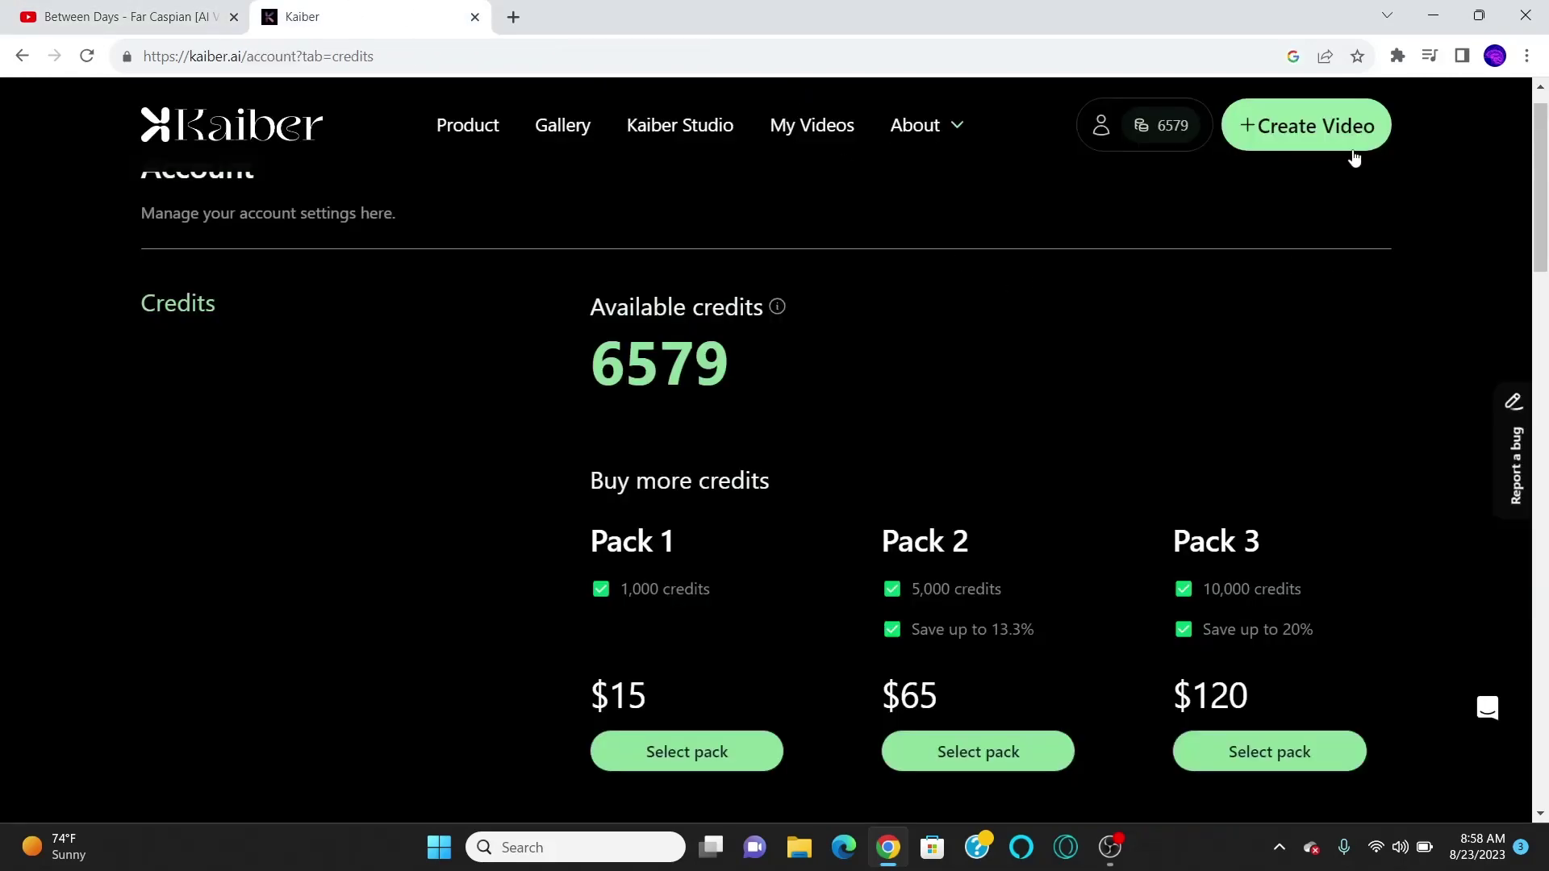
Step: Start a new Kaiber video and choose Flipbook rather than Motion as the video type
{"action": "scroll", "coordinate": [560, 410], "scroll_direction": "down", "scroll_amount": 1}
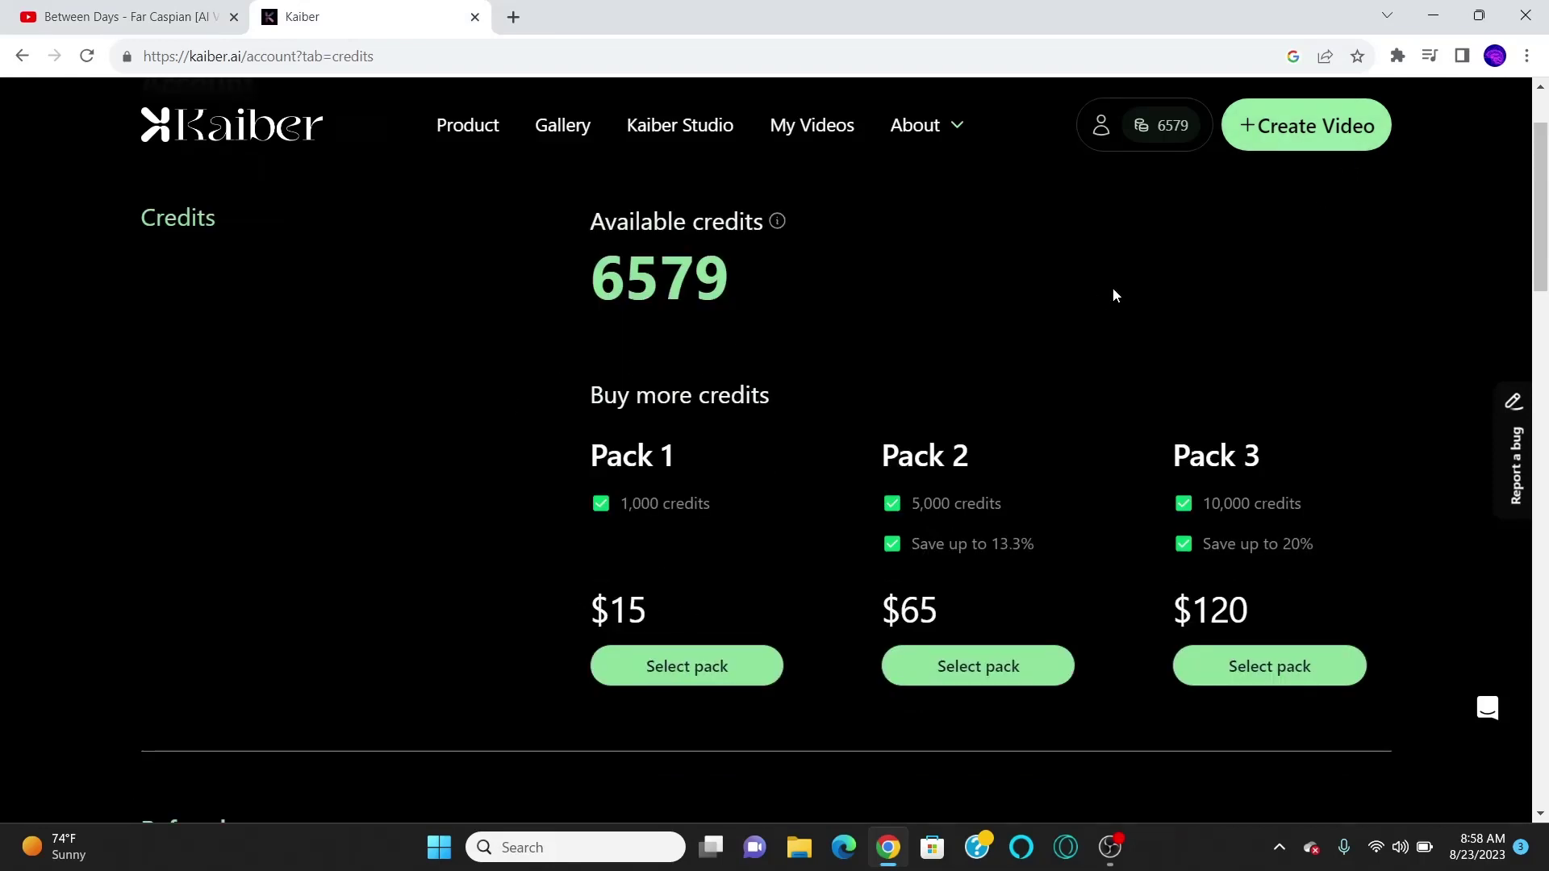
{"action": "scroll", "coordinate": [952, 373], "scroll_direction": "up", "scroll_amount": 2}
{"action": "left_click", "coordinate": [1369, 146]}
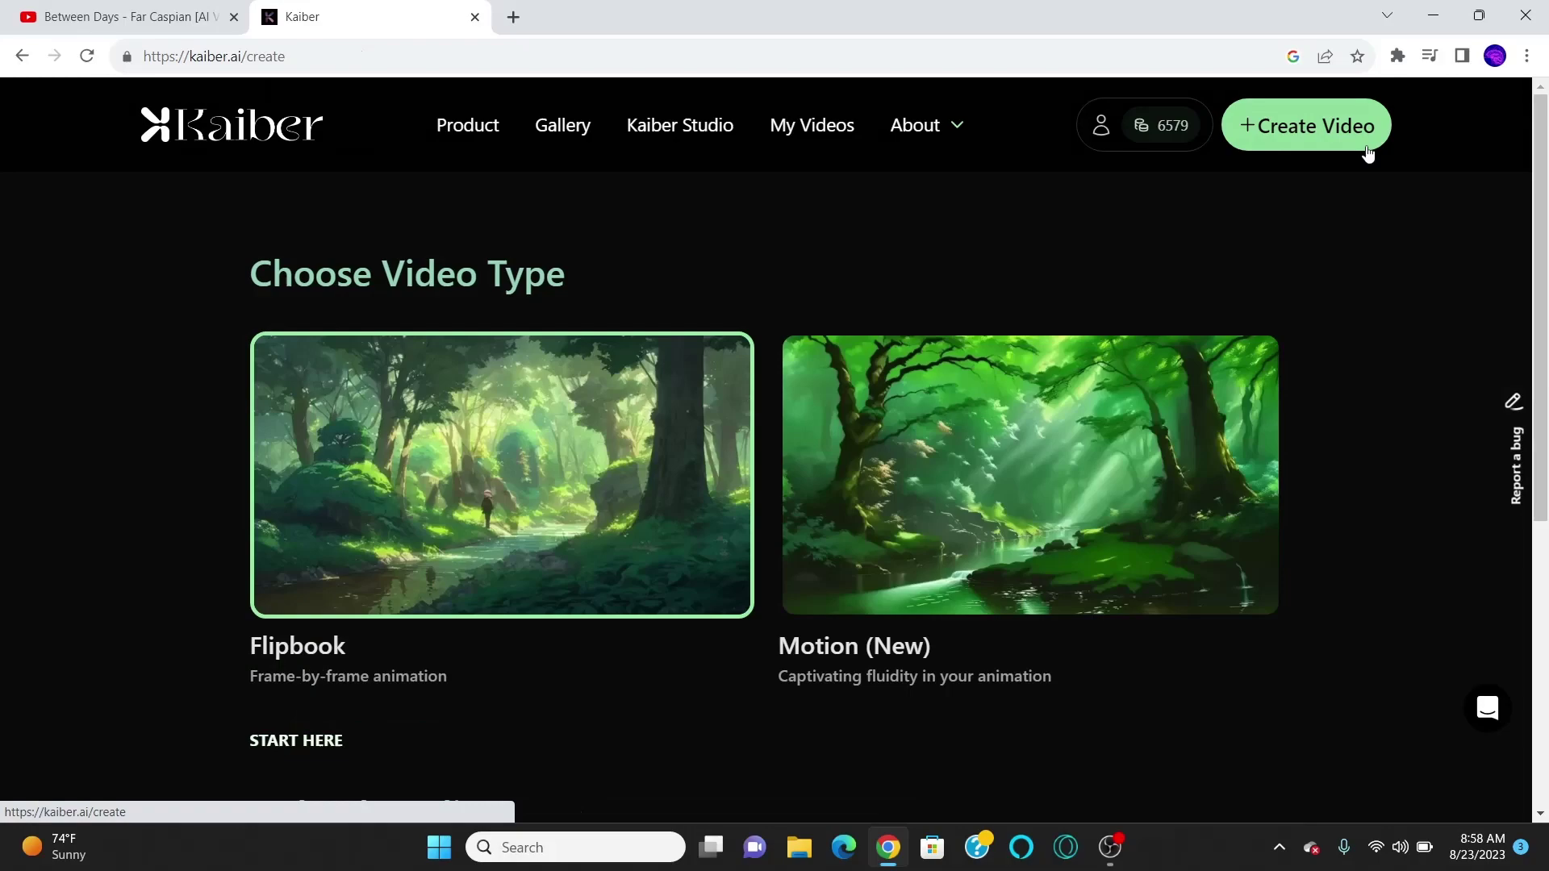
{"action": "scroll", "coordinate": [921, 425], "scroll_direction": "down", "scroll_amount": 1}
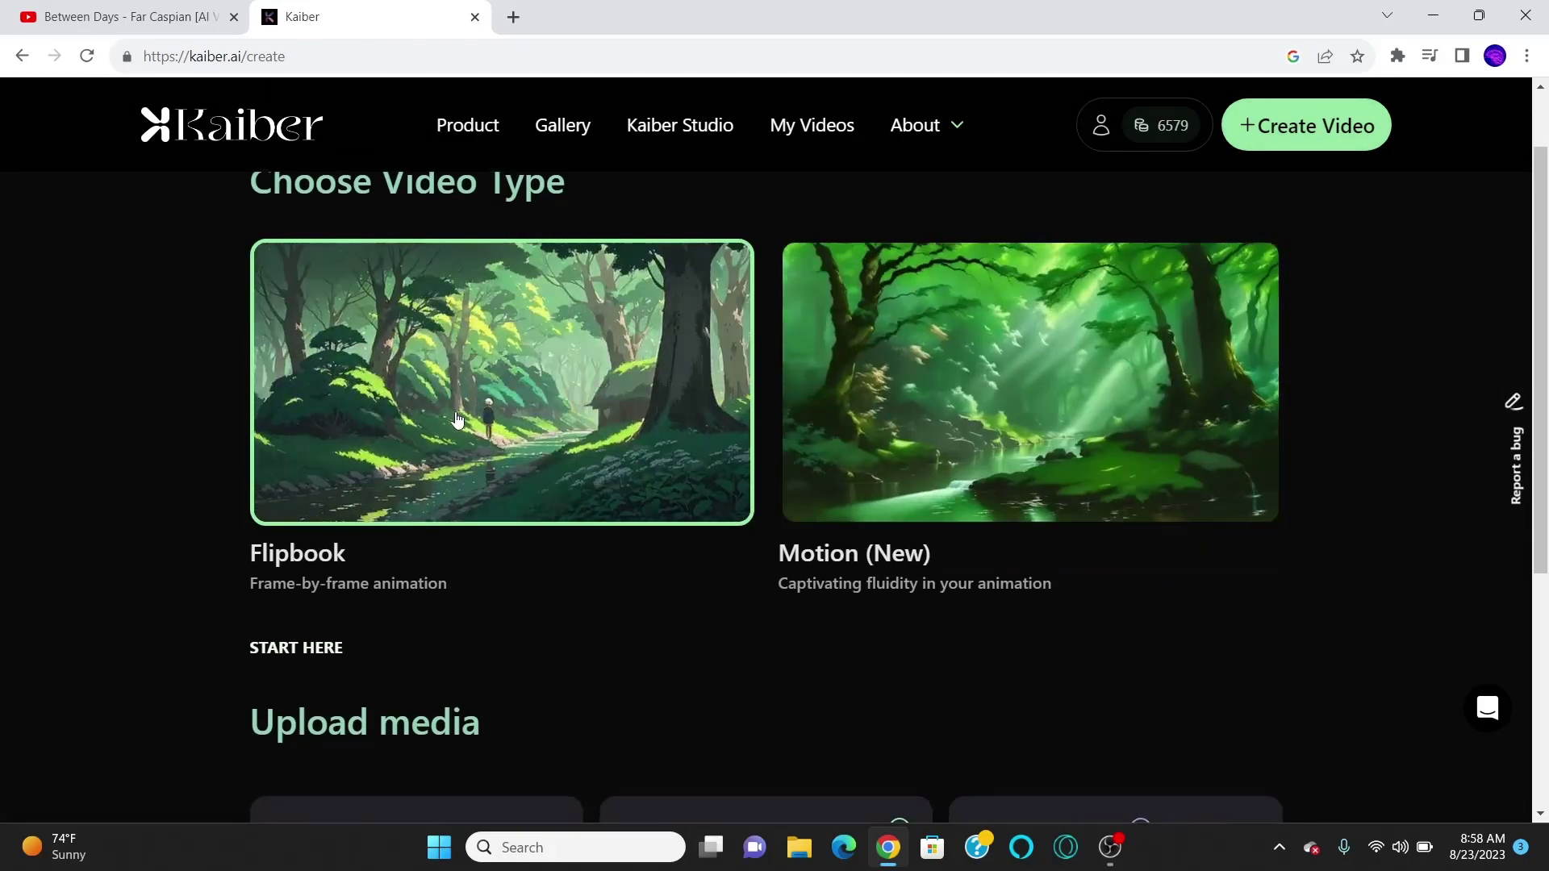
{"action": "scroll", "coordinate": [149, 530], "scroll_direction": "down", "scroll_amount": 2}
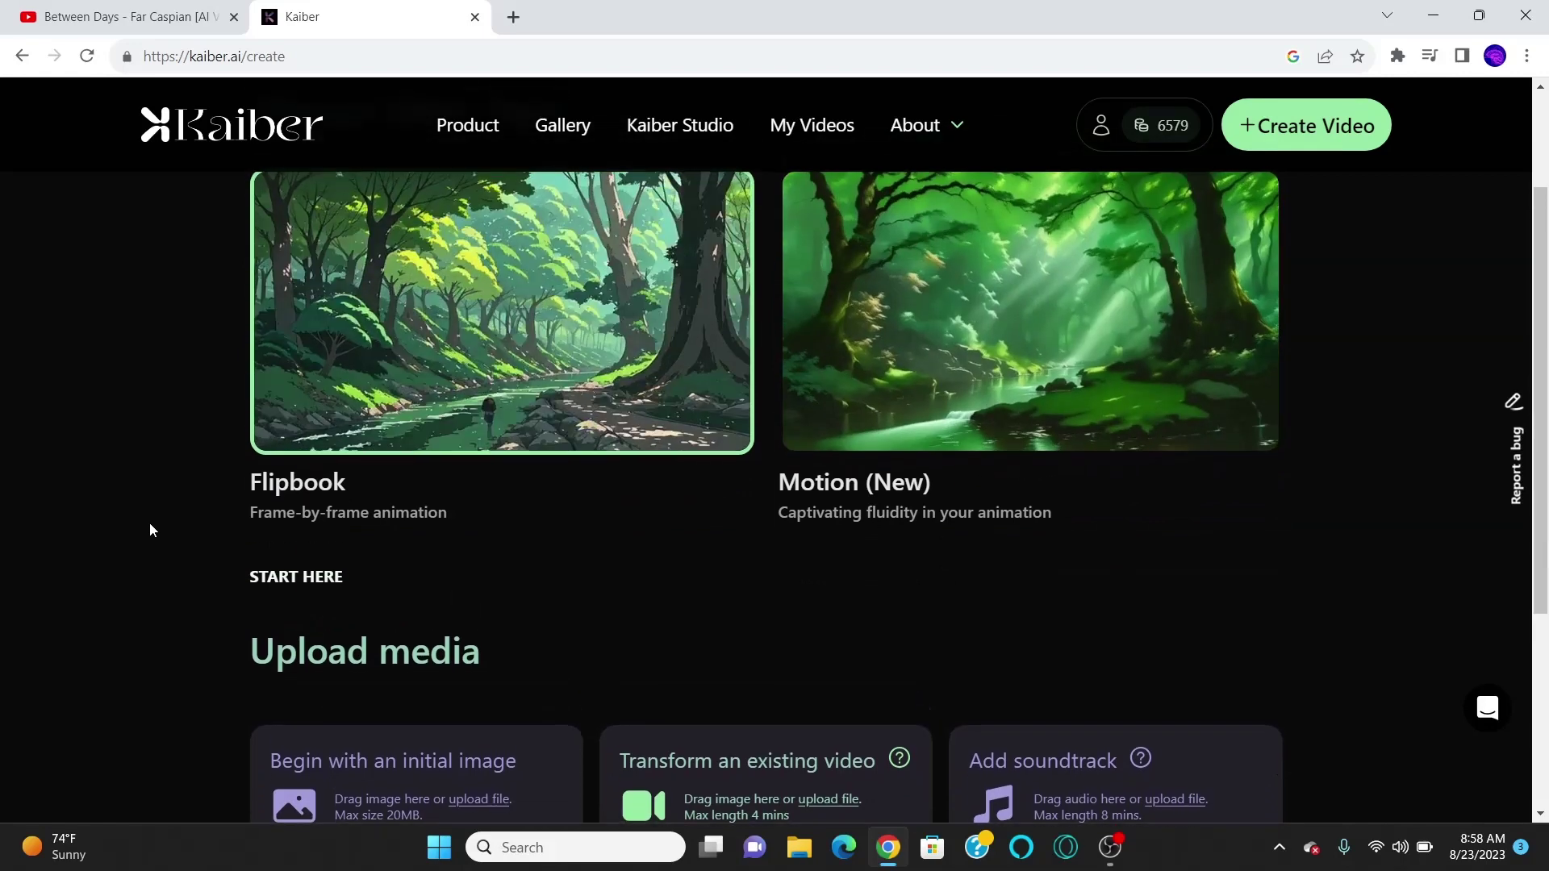
{"action": "scroll", "coordinate": [149, 530], "scroll_direction": "down", "scroll_amount": 1}
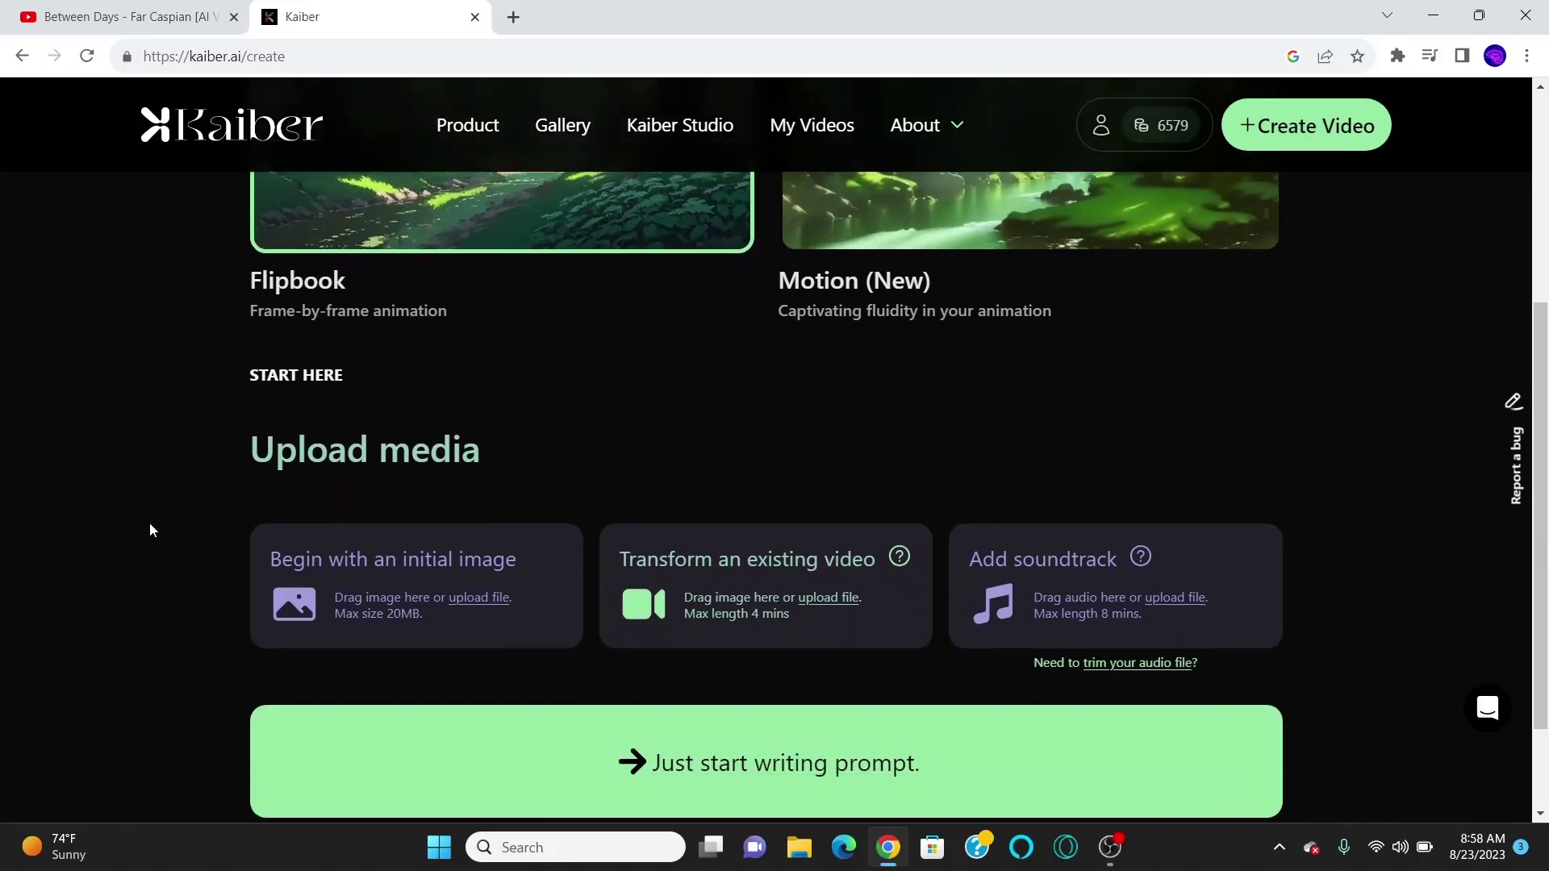
{"action": "left_click", "coordinate": [807, 231]}
{"action": "left_click", "coordinate": [650, 202]}
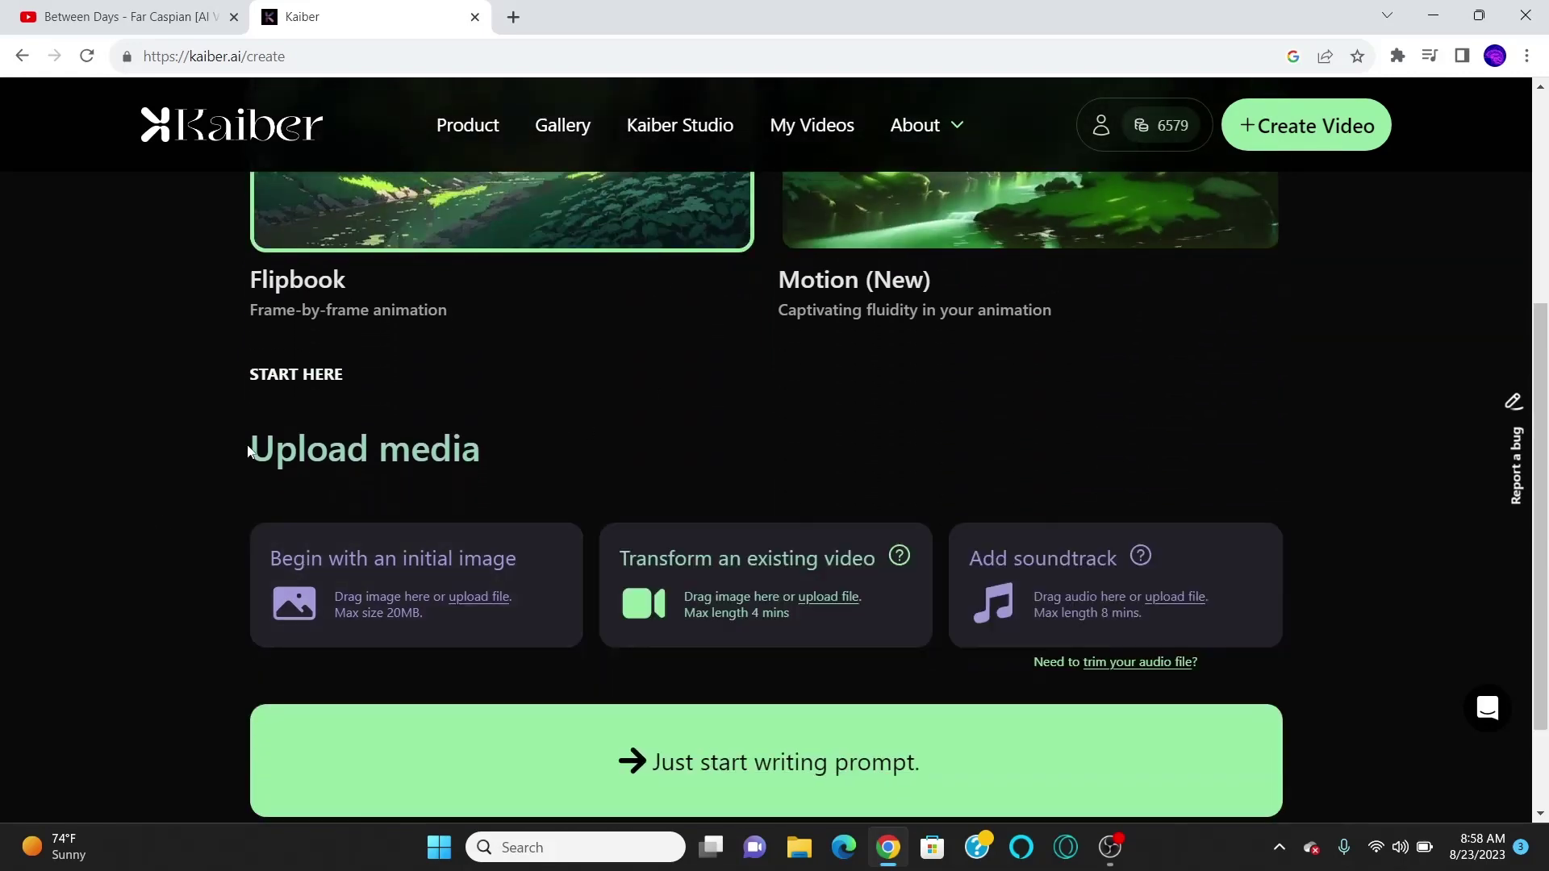
{"action": "scroll", "coordinate": [807, 376], "scroll_direction": "down", "scroll_amount": 1}
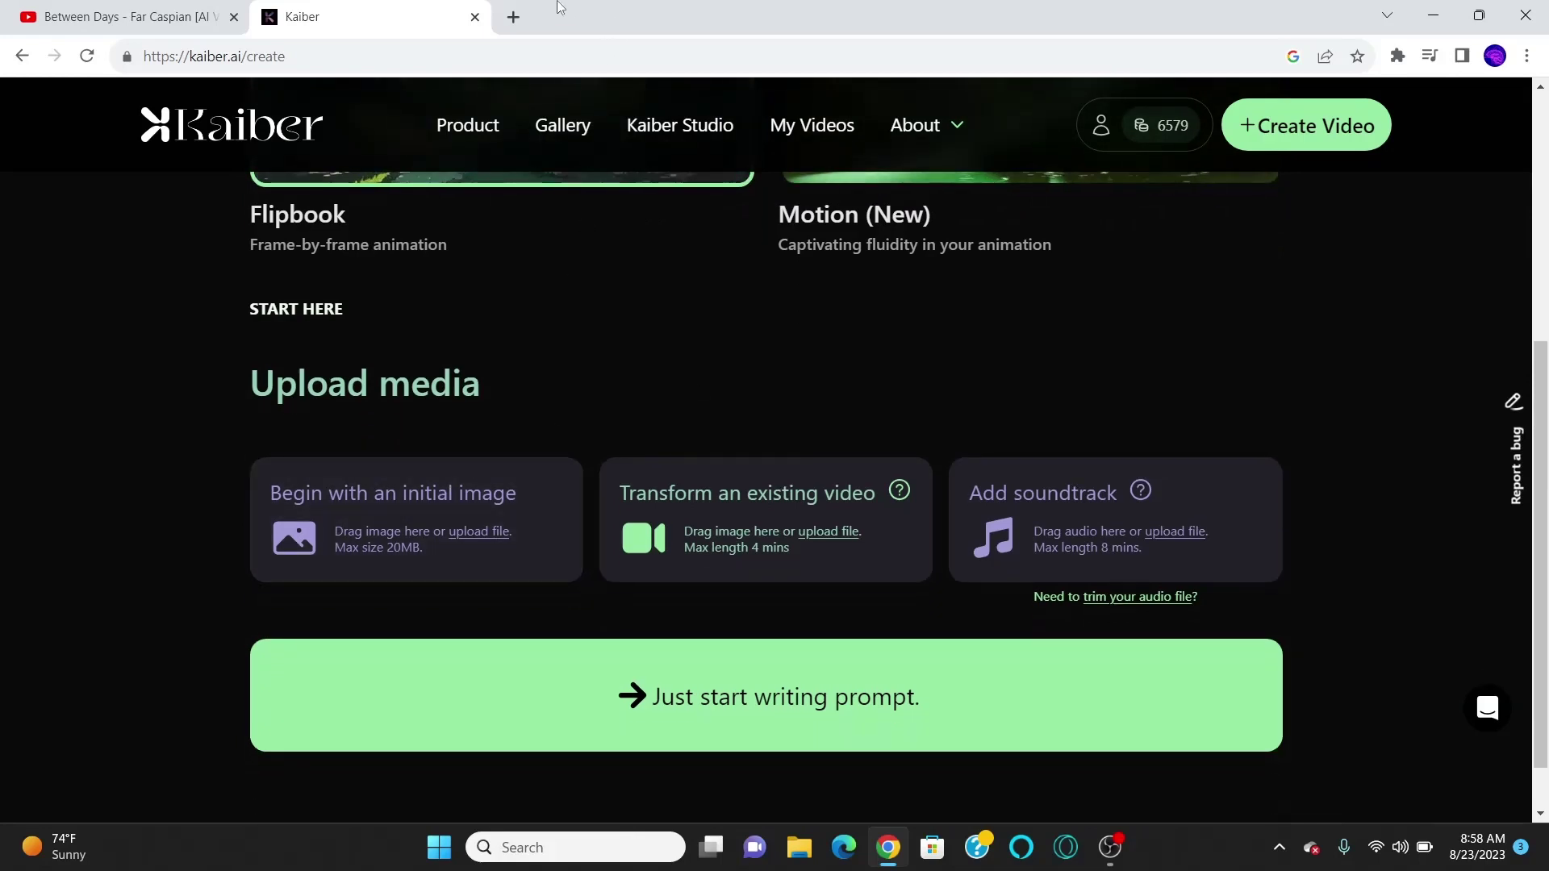
Step: Load Clipdrop's Stable Diffusion page in a new tab, then return to Kaiber's create page
{"action": "left_click", "coordinate": [503, 9]}
{"action": "type", "text": "clip"}
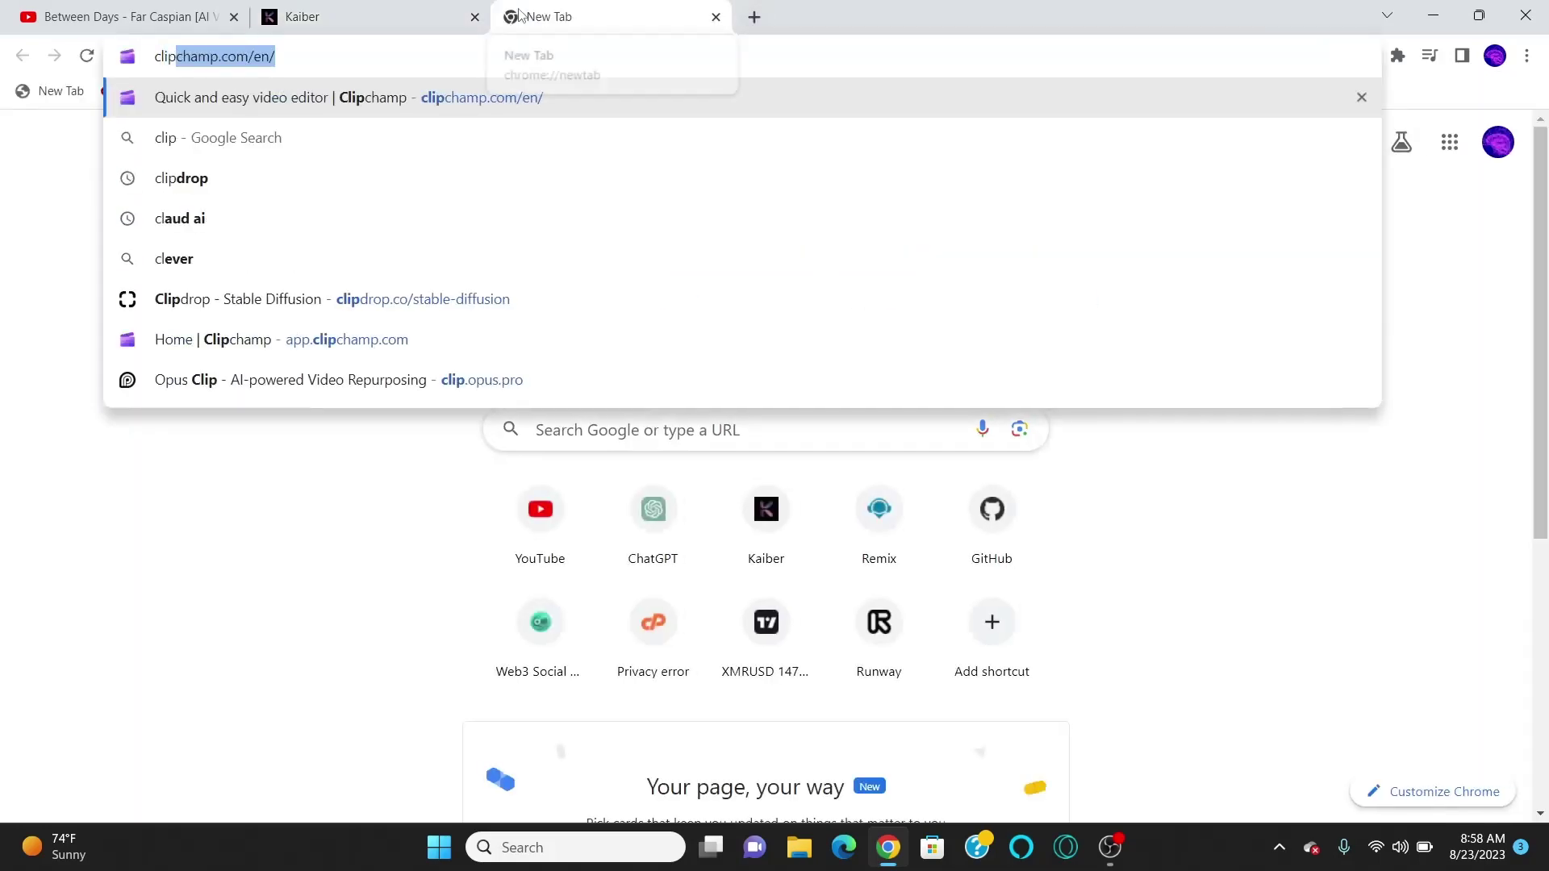
{"action": "type", "text": "d"}
{"action": "key", "text": "Return"}
{"action": "left_click", "coordinate": [369, 8]}
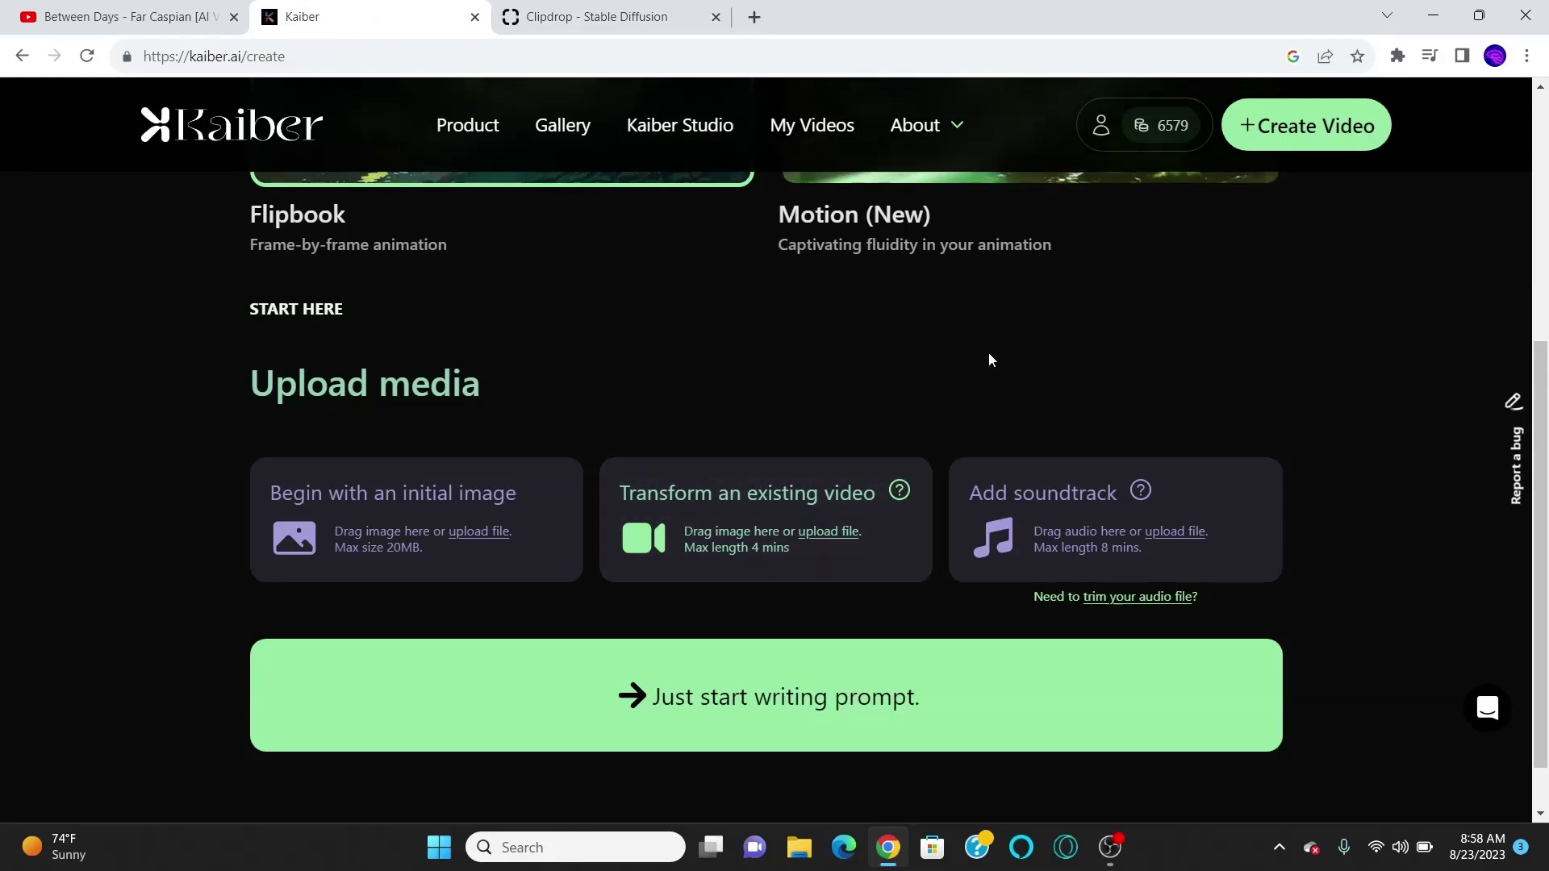
Step: Check the YouTube and Clipdrop tabs, then begin writing the Kaiber prompt from scratch
{"action": "scroll", "coordinate": [1008, 345], "scroll_direction": "down", "scroll_amount": 1}
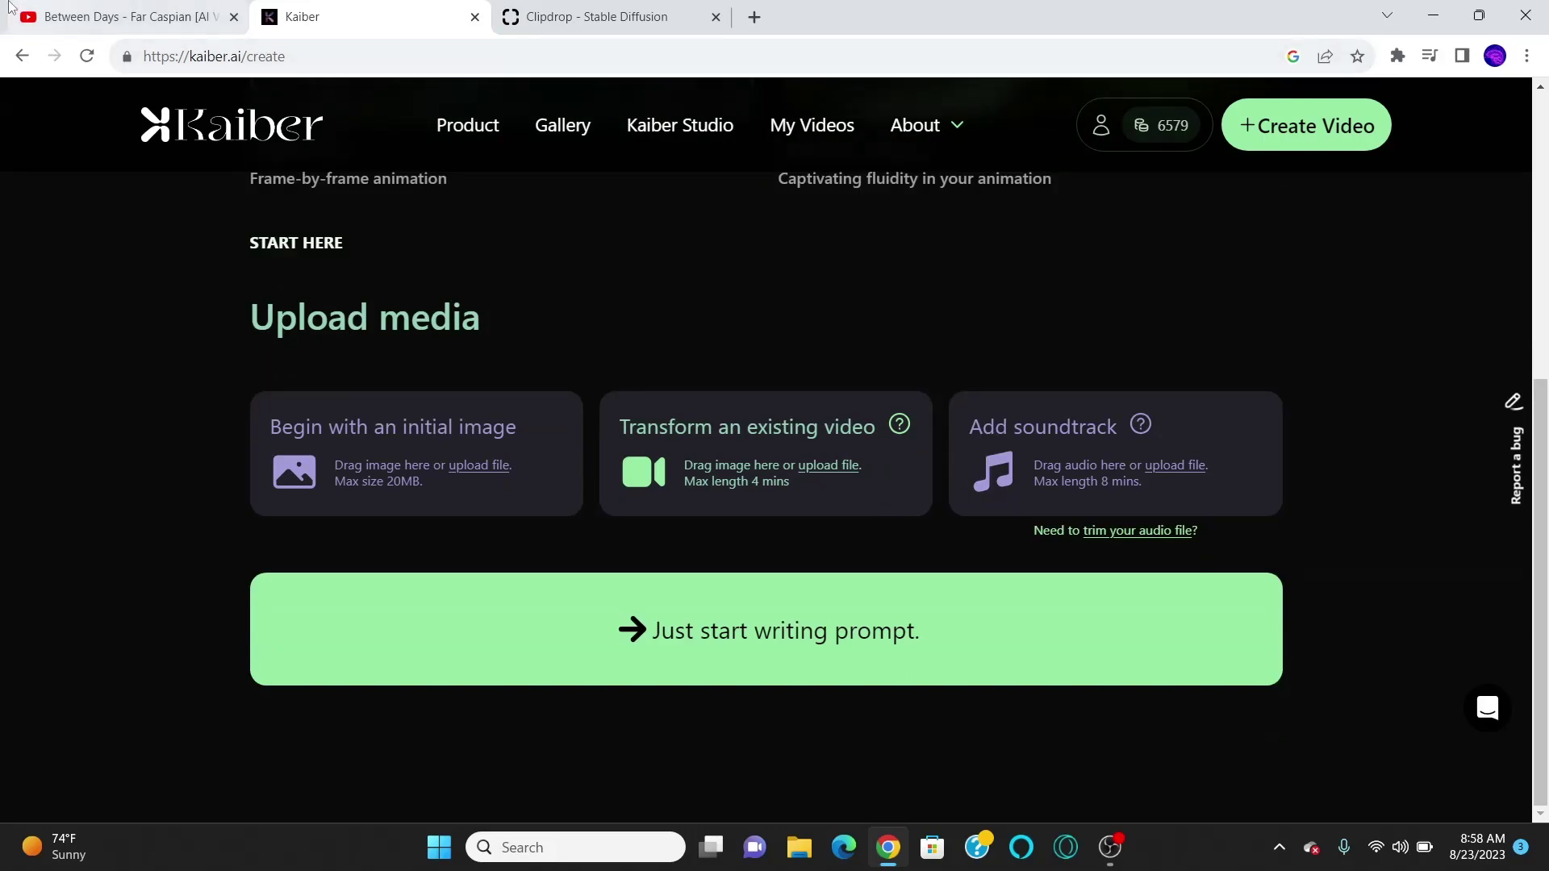
{"action": "left_click", "coordinate": [64, 6]}
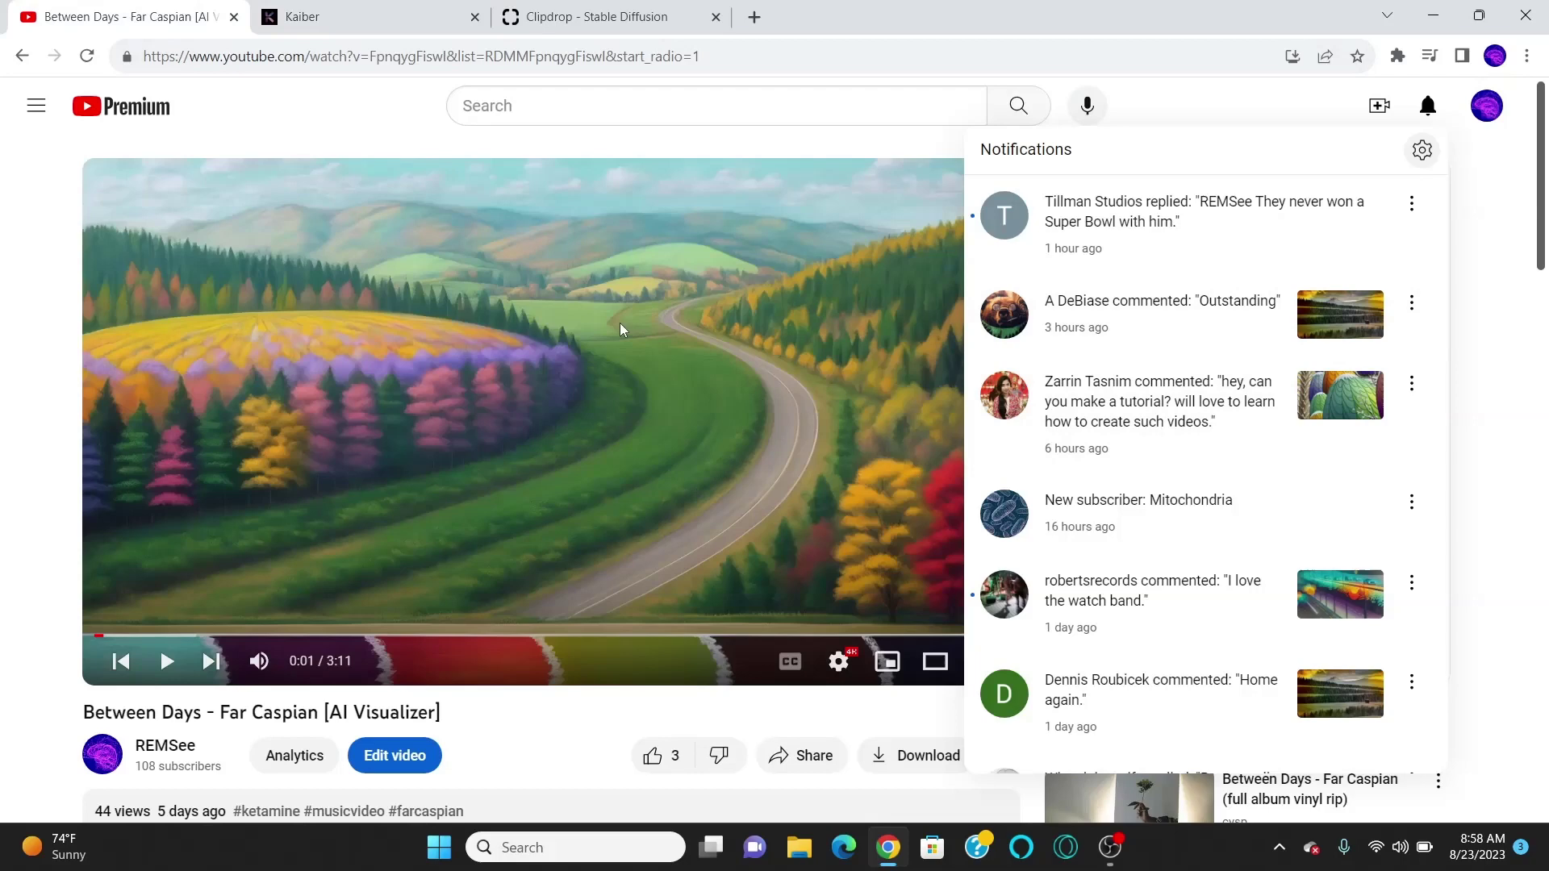
{"action": "left_click", "coordinate": [27, 360]}
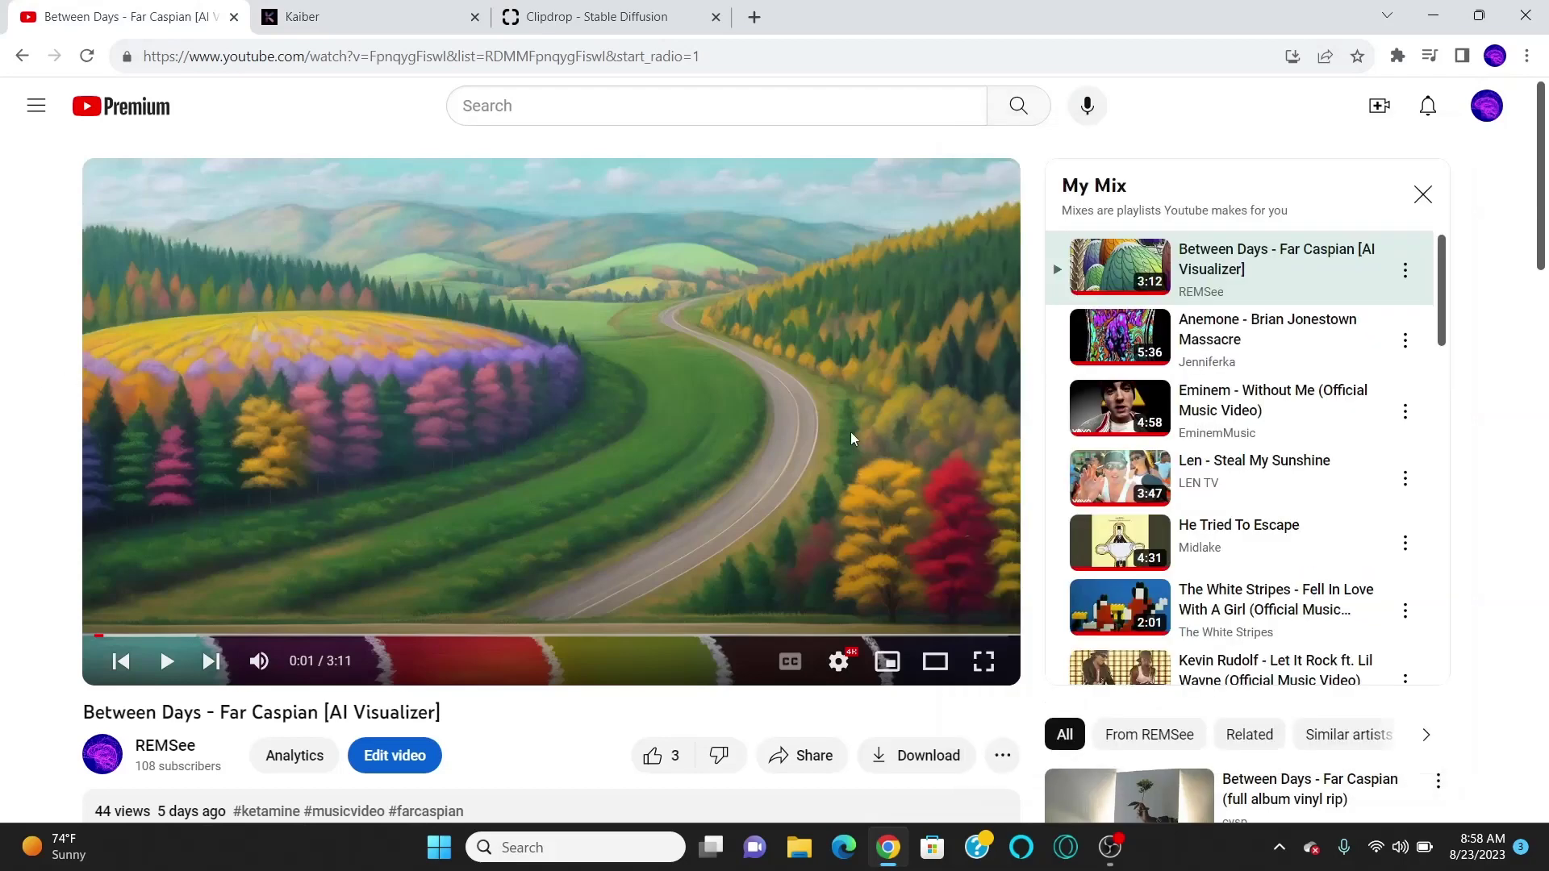
{"action": "left_click", "coordinate": [623, 11]}
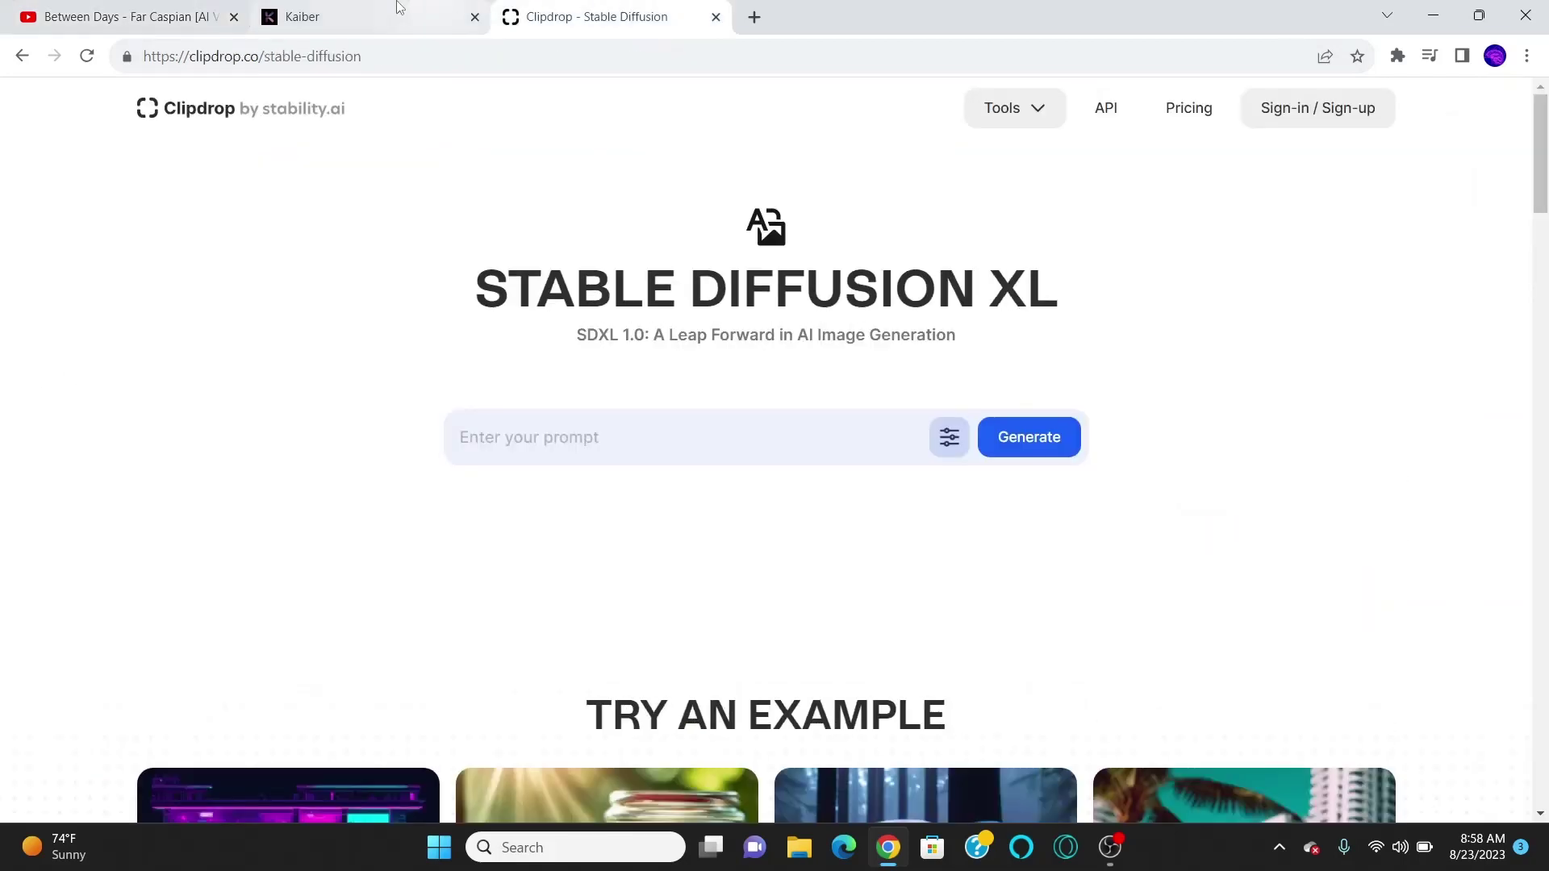
{"action": "left_click", "coordinate": [373, 8]}
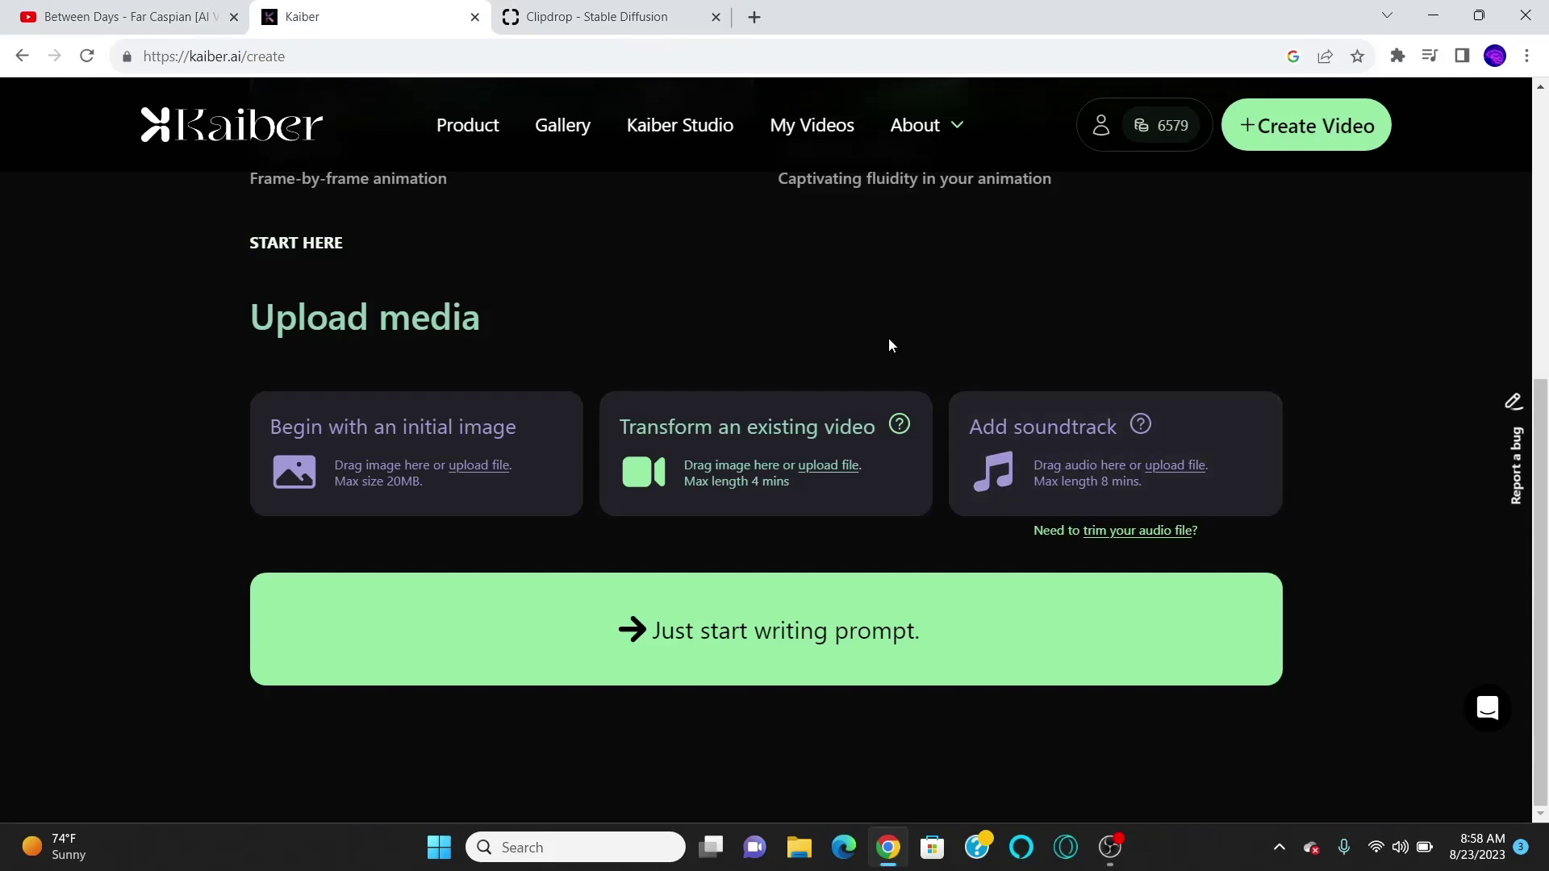
{"action": "left_click", "coordinate": [922, 607]}
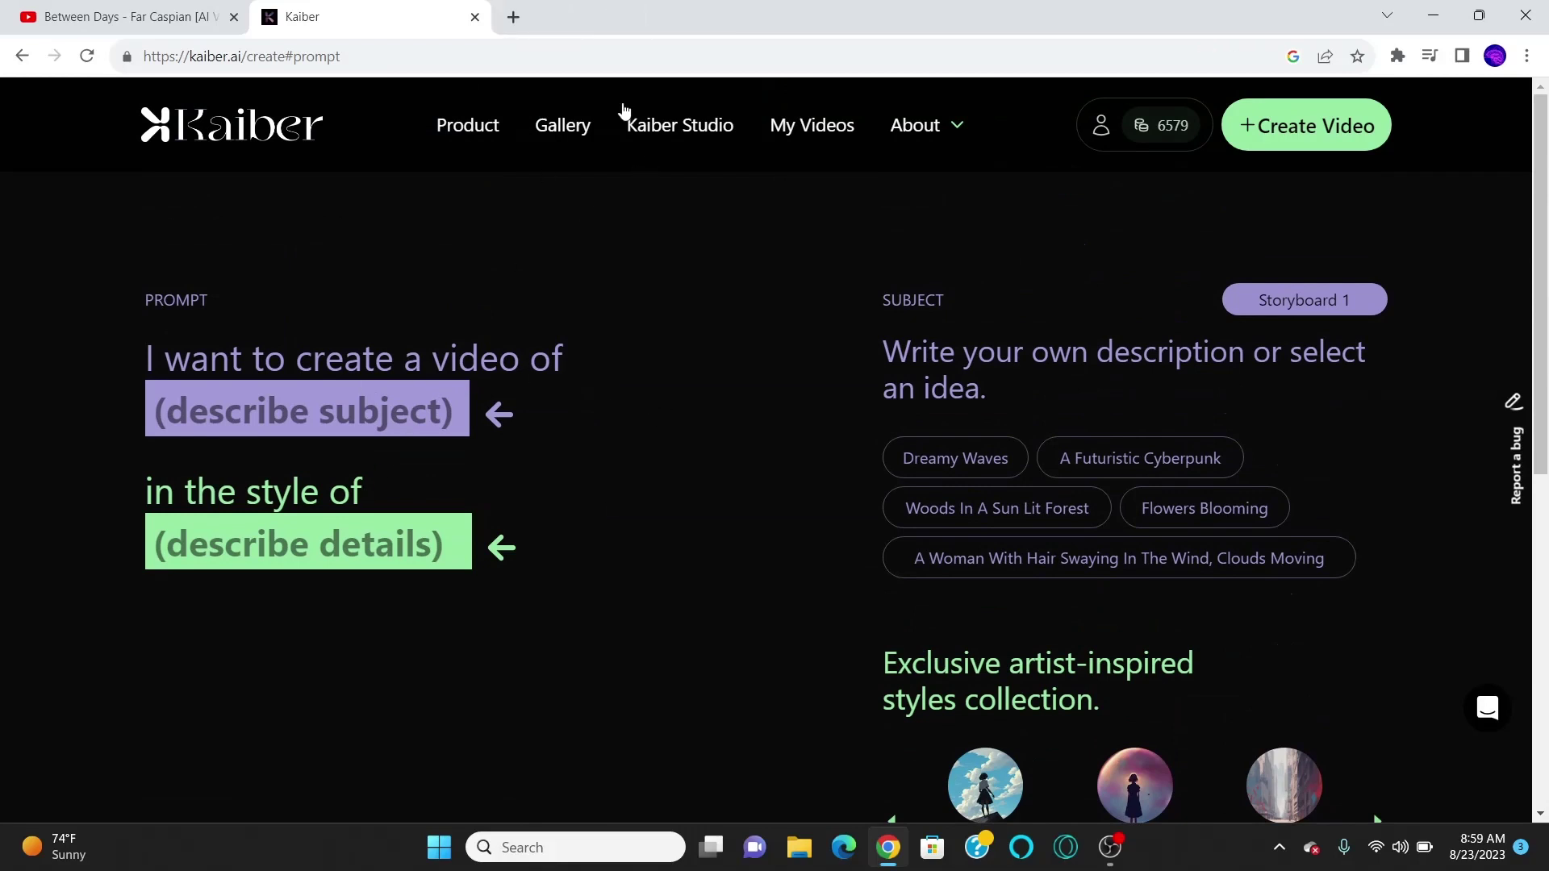
{"action": "left_click", "coordinate": [517, 10]}
Step: In ChatGPT with GPT-4, request a music video concept for the song 'Eclipsed Heart'
{"action": "type", "text": "cha"}
{"action": "key", "text": "Return"}
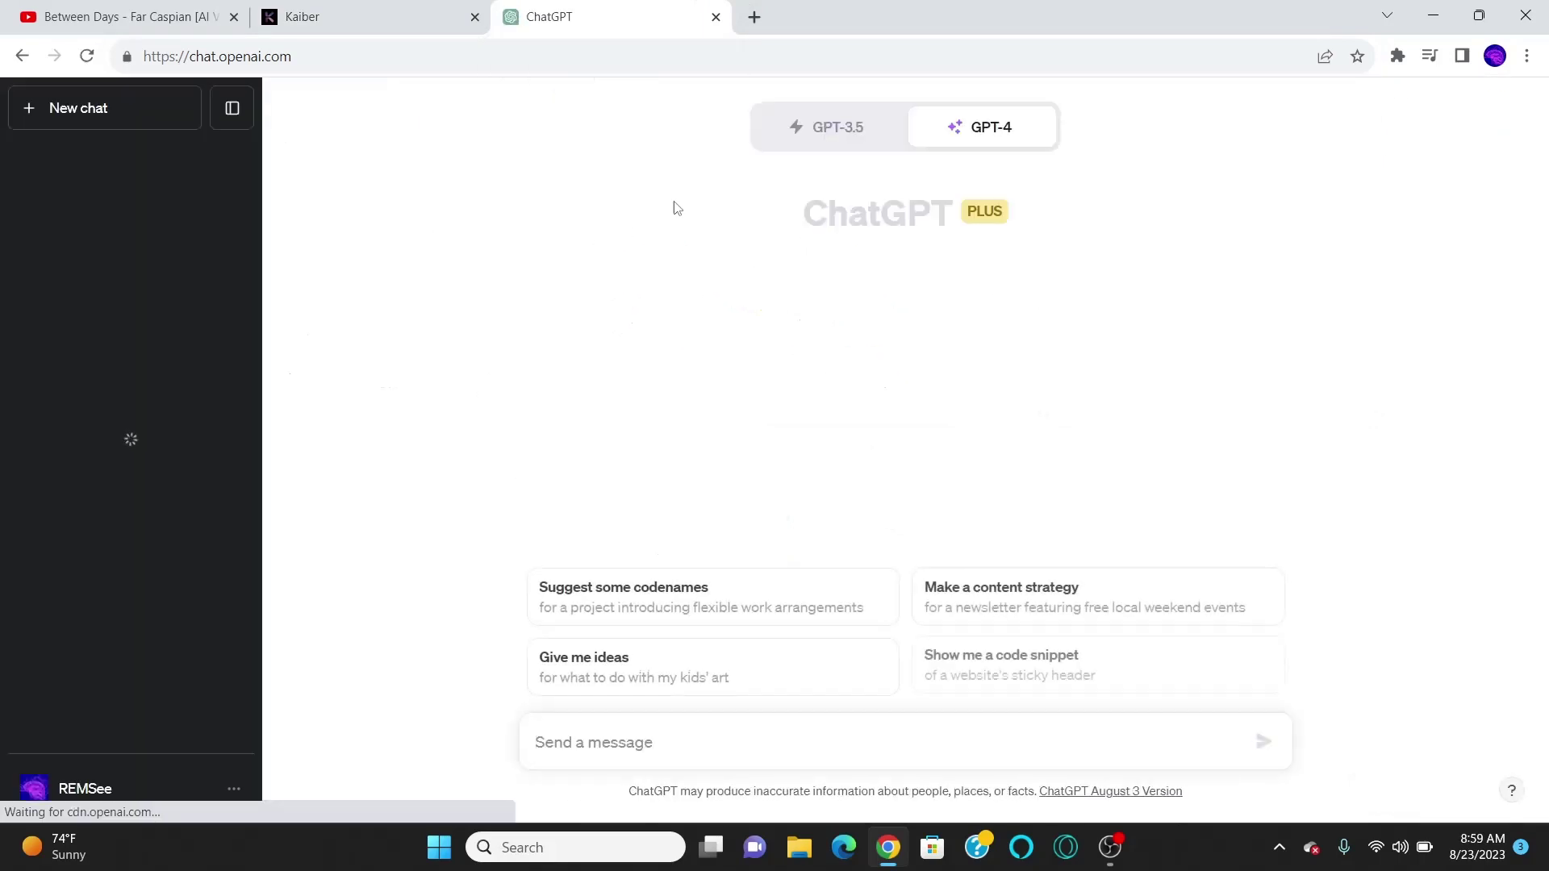
{"action": "left_click", "coordinate": [978, 129]}
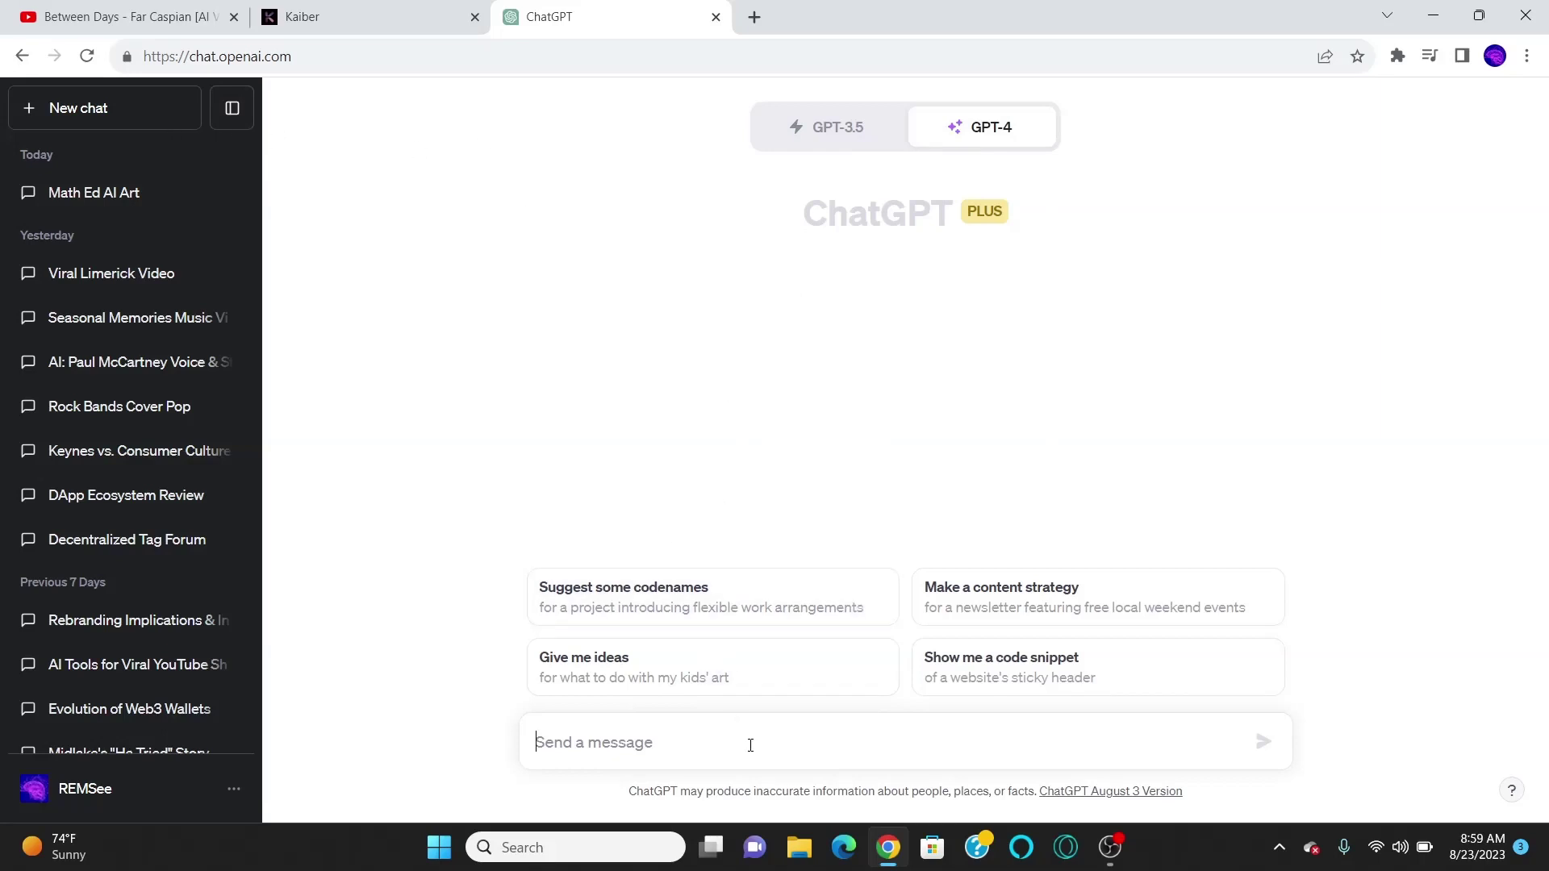
{"action": "type", "text": "ge"}
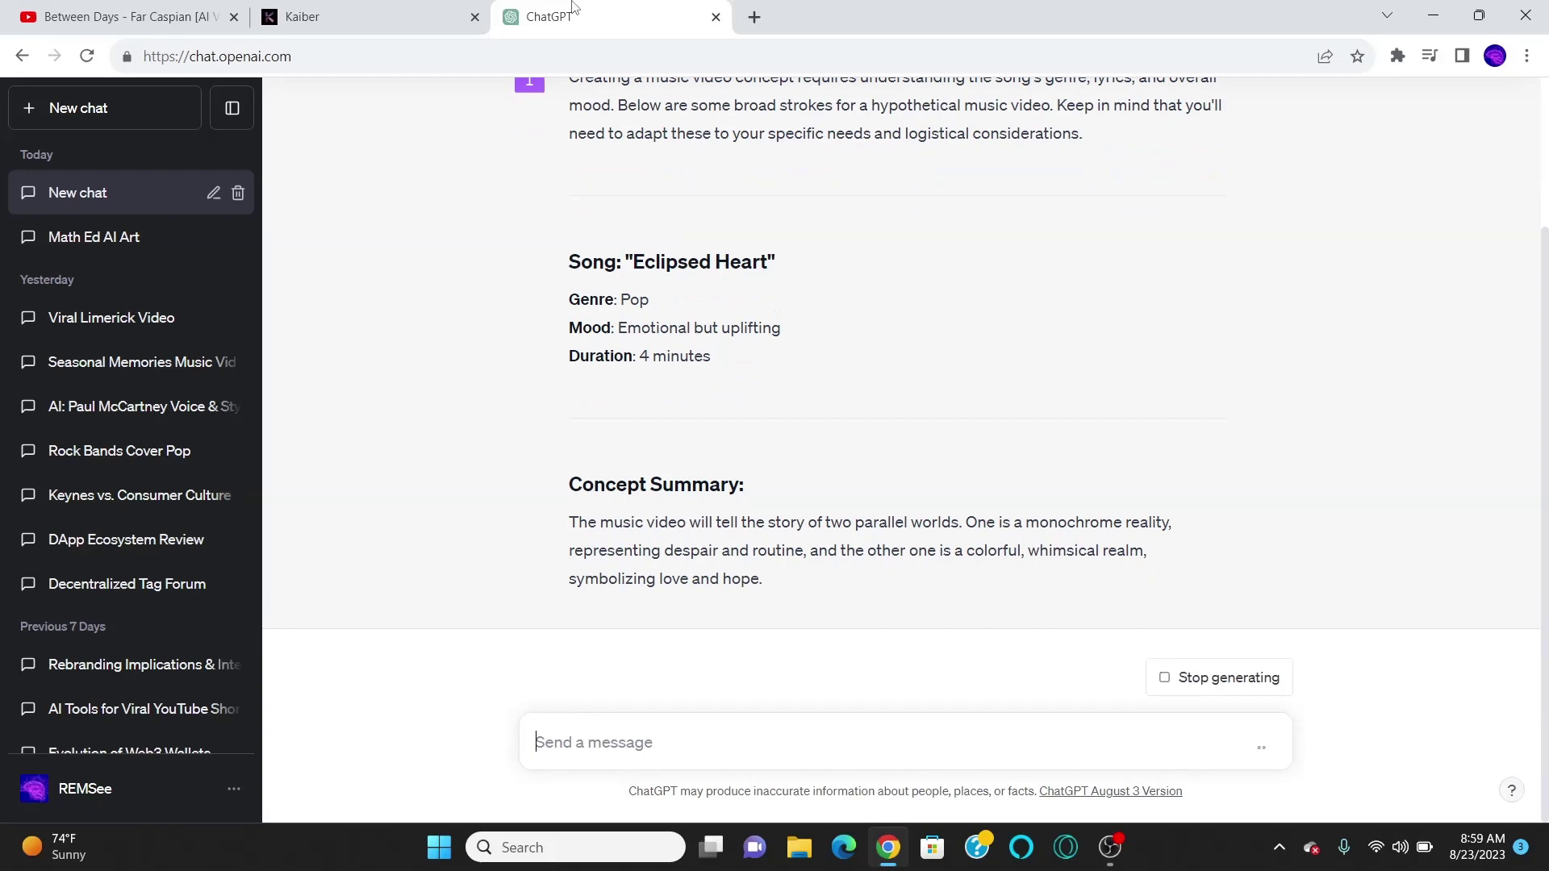
{"action": "left_click", "coordinate": [398, 12]}
{"action": "left_click", "coordinate": [121, 16]}
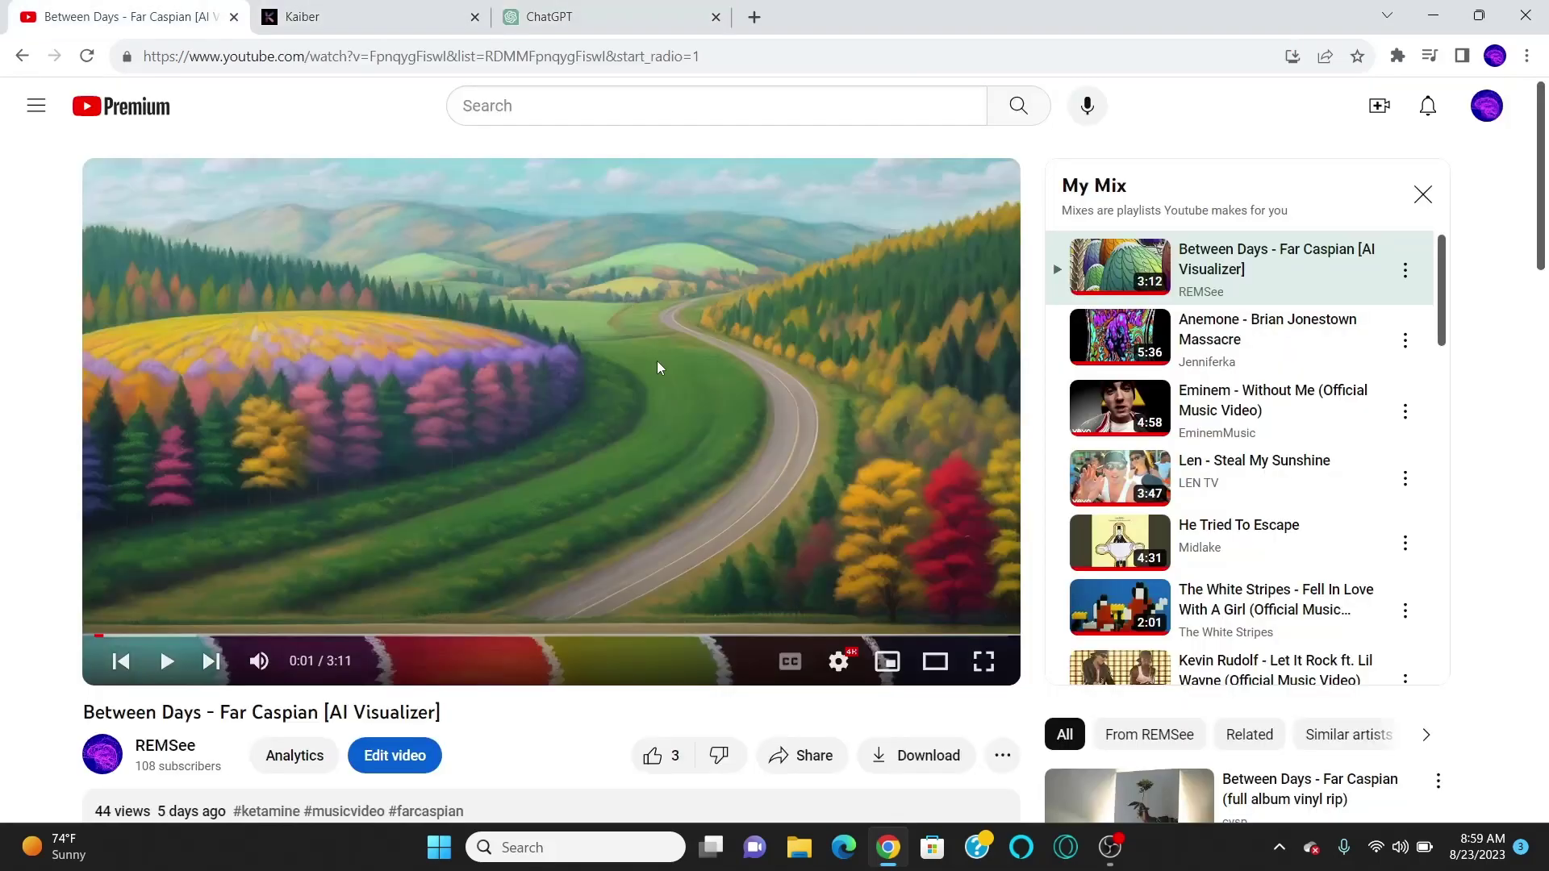
Step: Review the Kaiber prompt page, then go back to the Between Days YouTube video
{"action": "left_click", "coordinate": [403, 16]}
{"action": "scroll", "coordinate": [595, 373], "scroll_direction": "down", "scroll_amount": 1}
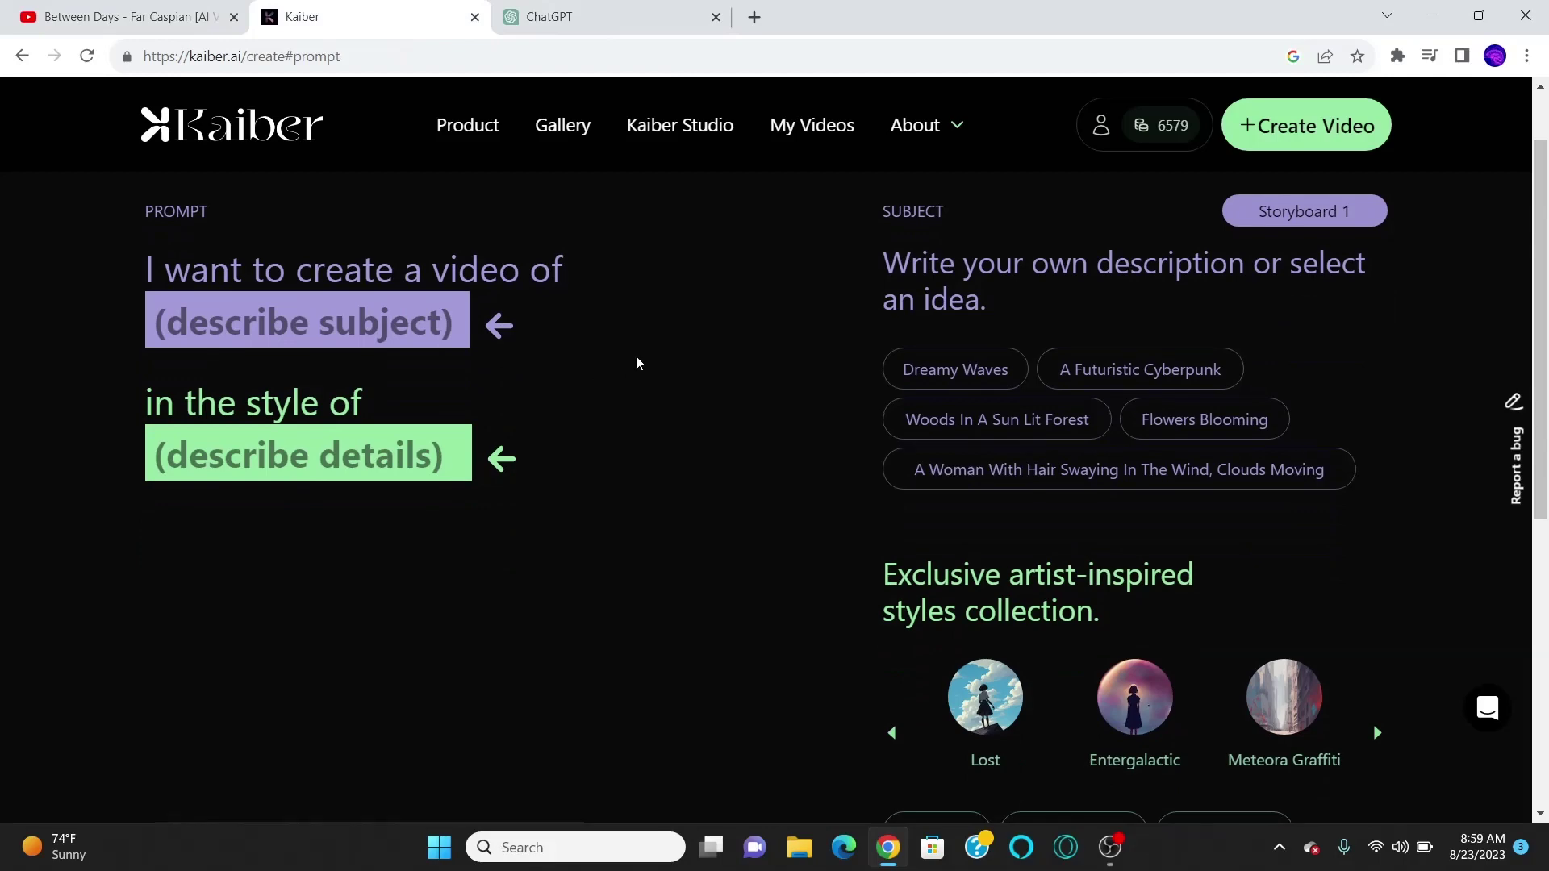
{"action": "scroll", "coordinate": [636, 363], "scroll_direction": "down", "scroll_amount": 3}
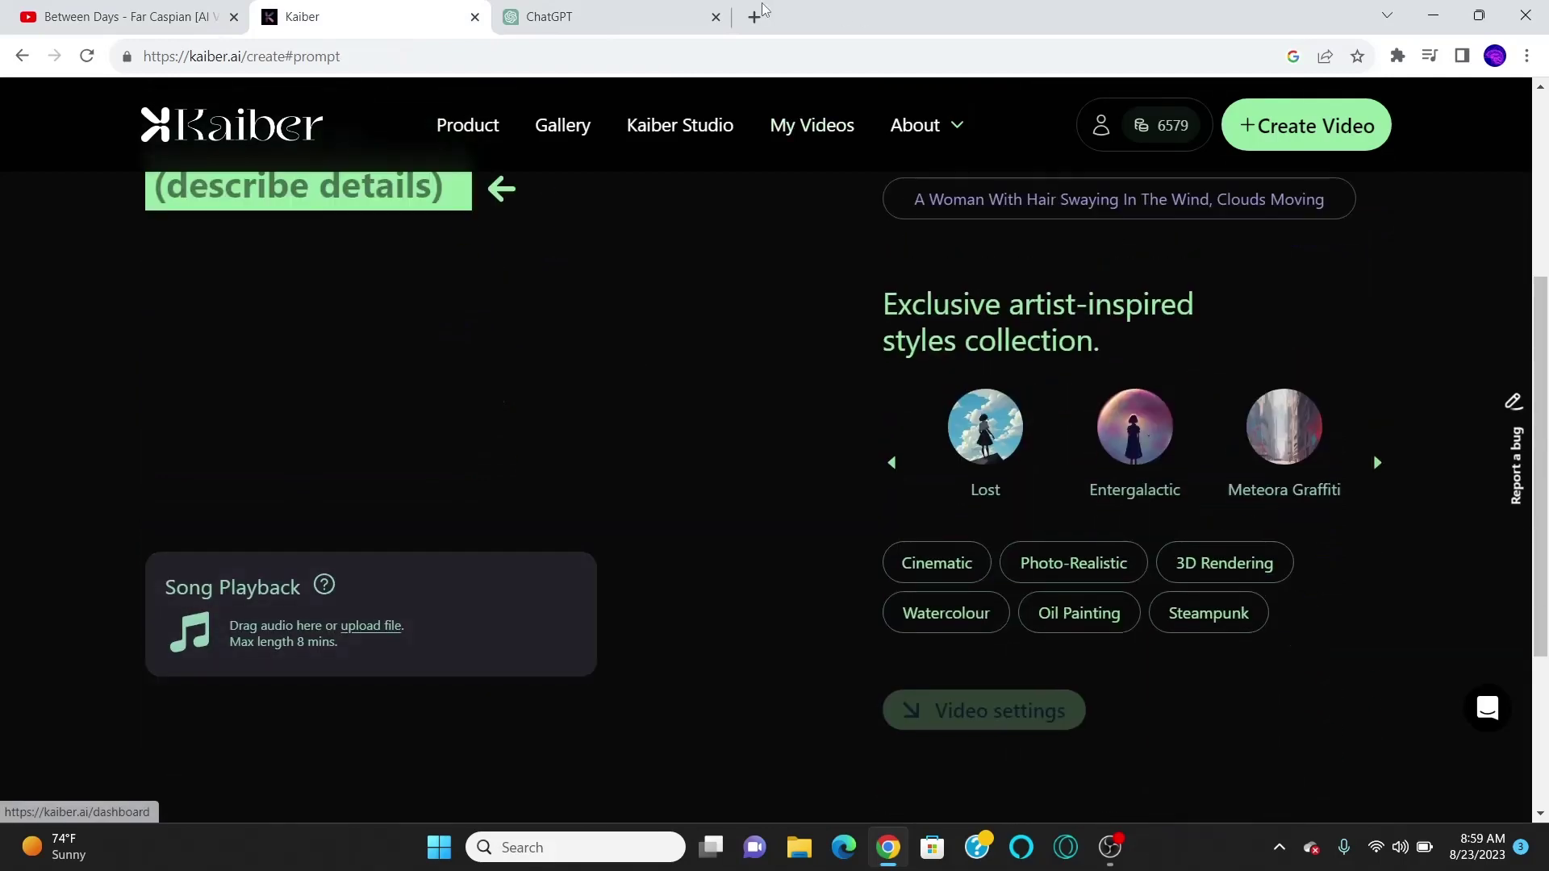
{"action": "left_click", "coordinate": [161, 8]}
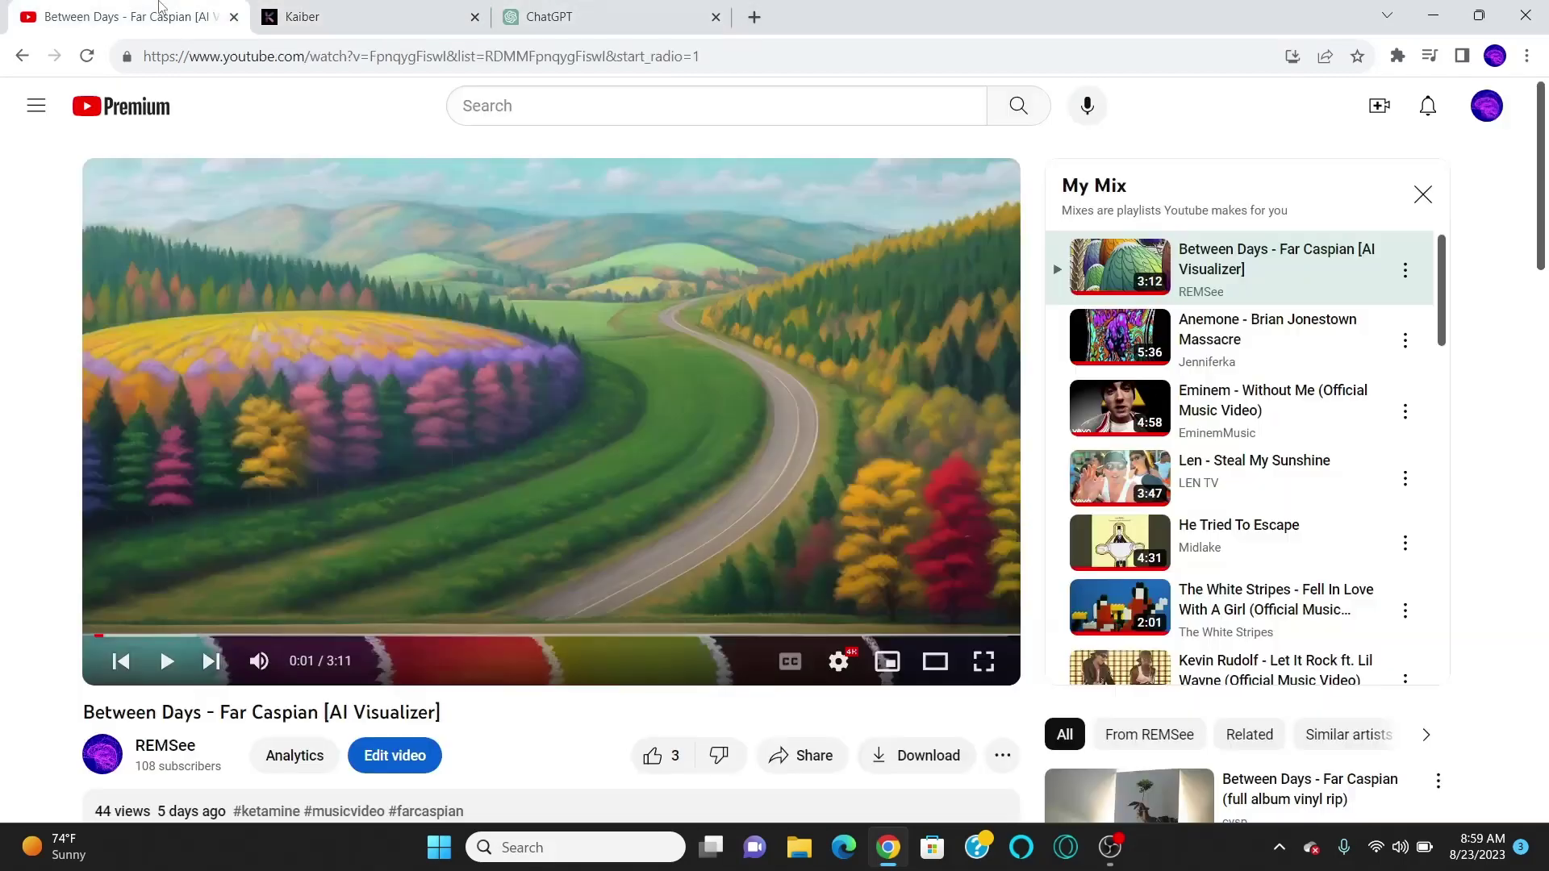
Step: Search Google for 'youtube to mp3' and browse converter sites like OnlyMP3 and Y2Mate
{"action": "left_click", "coordinate": [754, 17]}
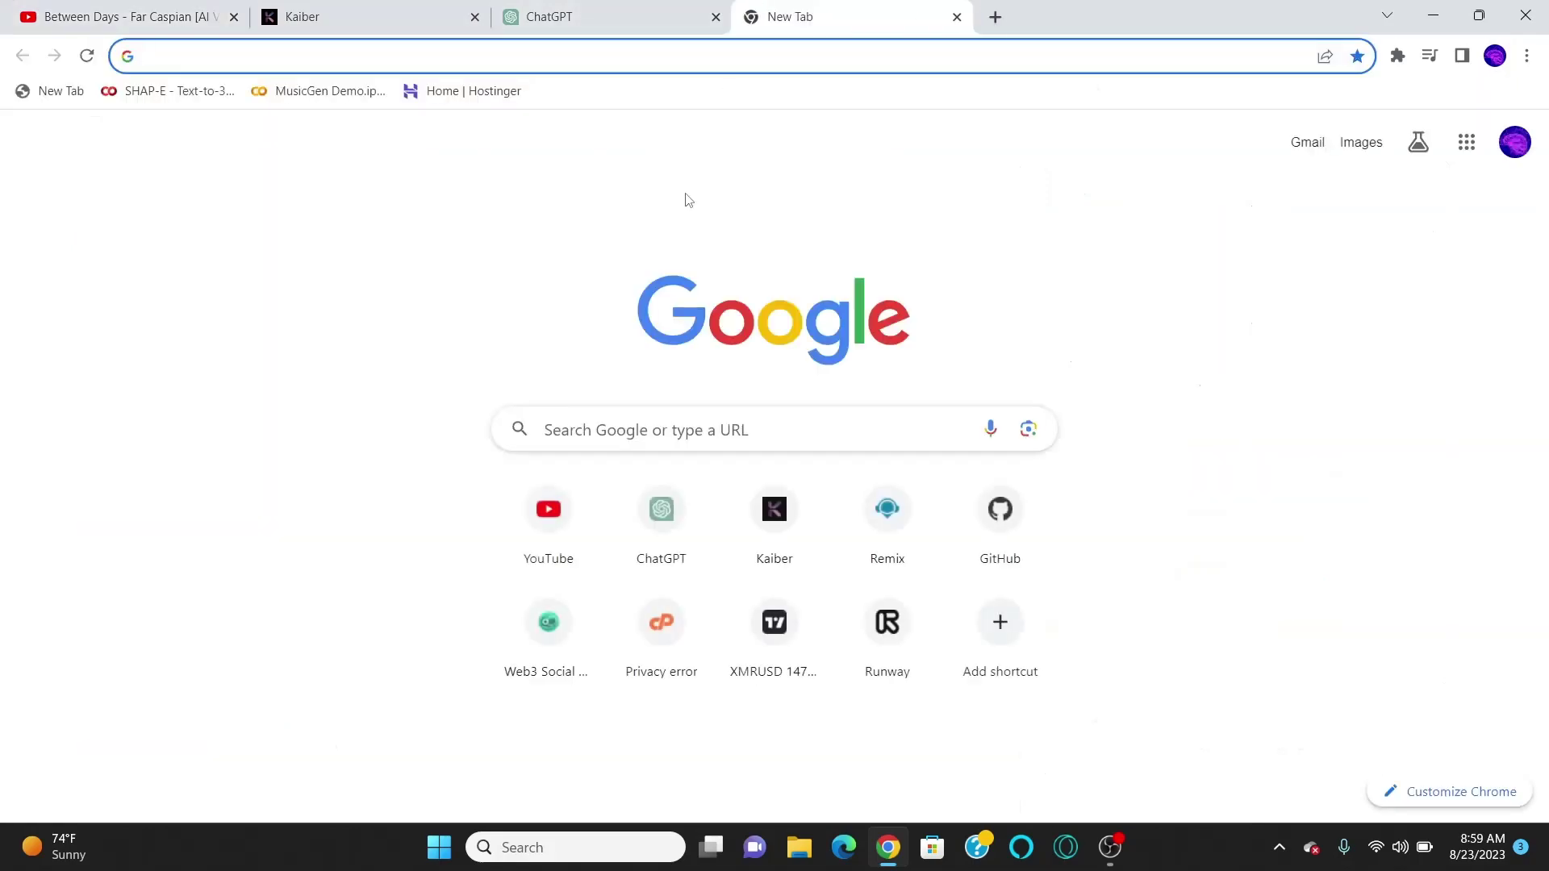
{"action": "type", "text": "you"}
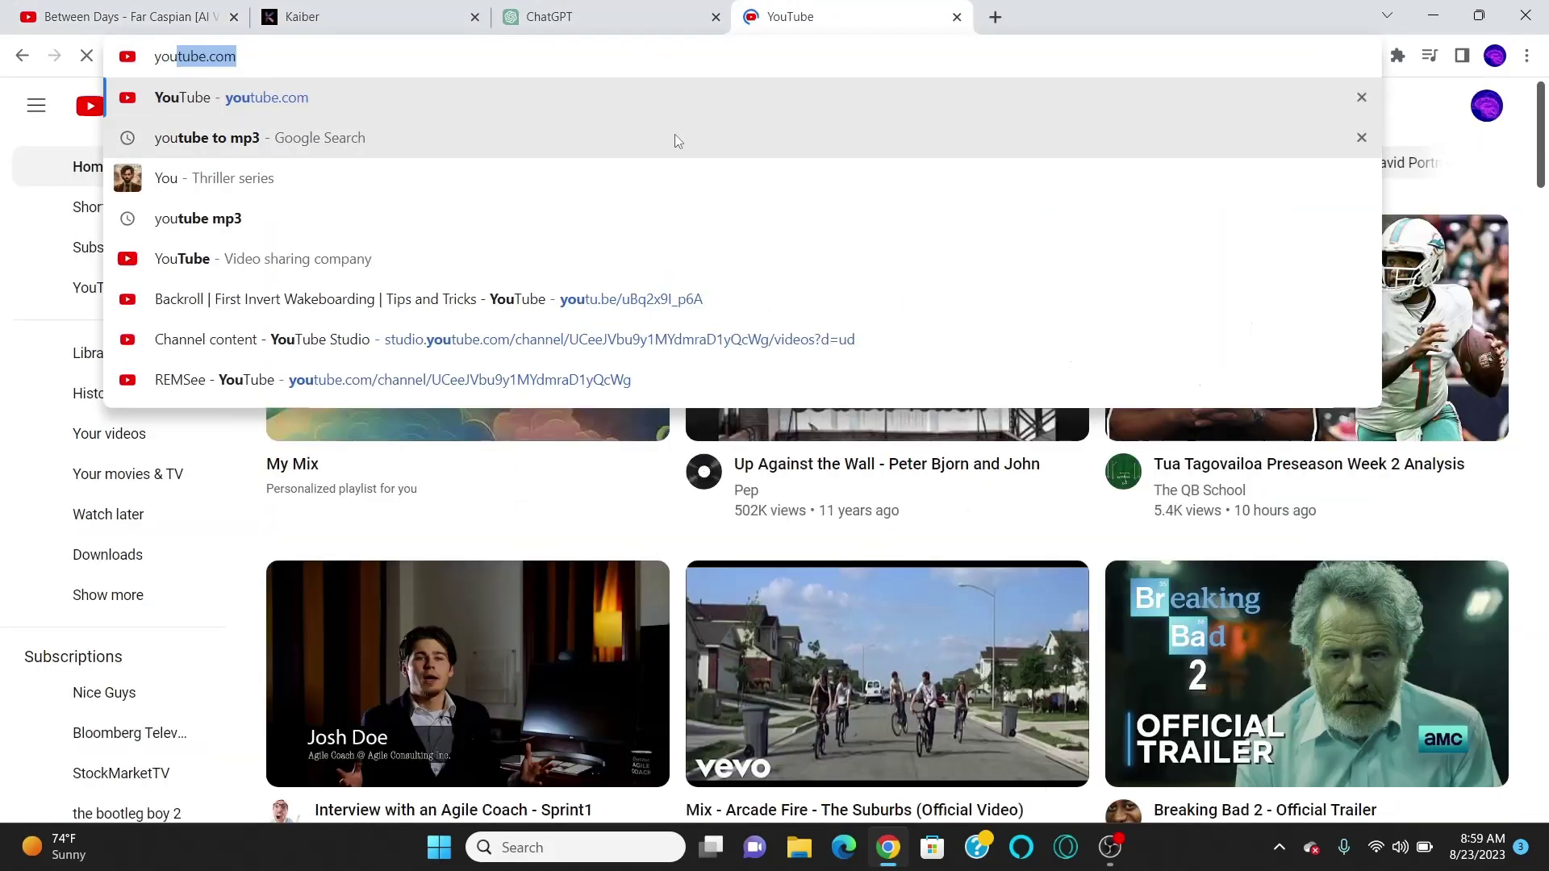
{"action": "left_click", "coordinate": [674, 139]}
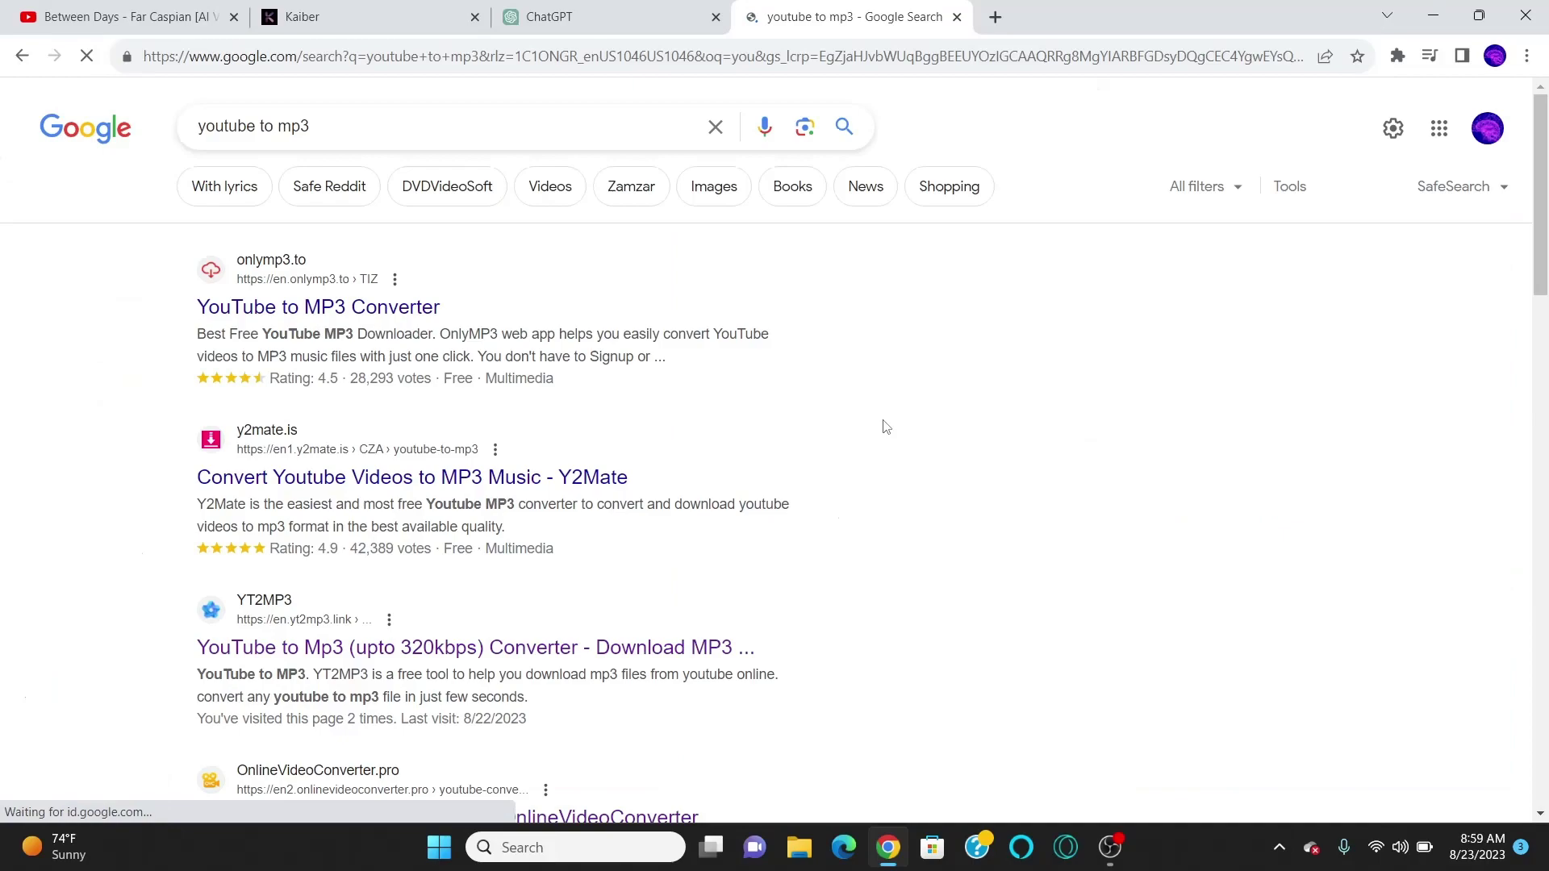
{"action": "scroll", "coordinate": [935, 607], "scroll_direction": "down", "scroll_amount": 1}
{"action": "scroll", "coordinate": [934, 608], "scroll_direction": "down", "scroll_amount": 10}
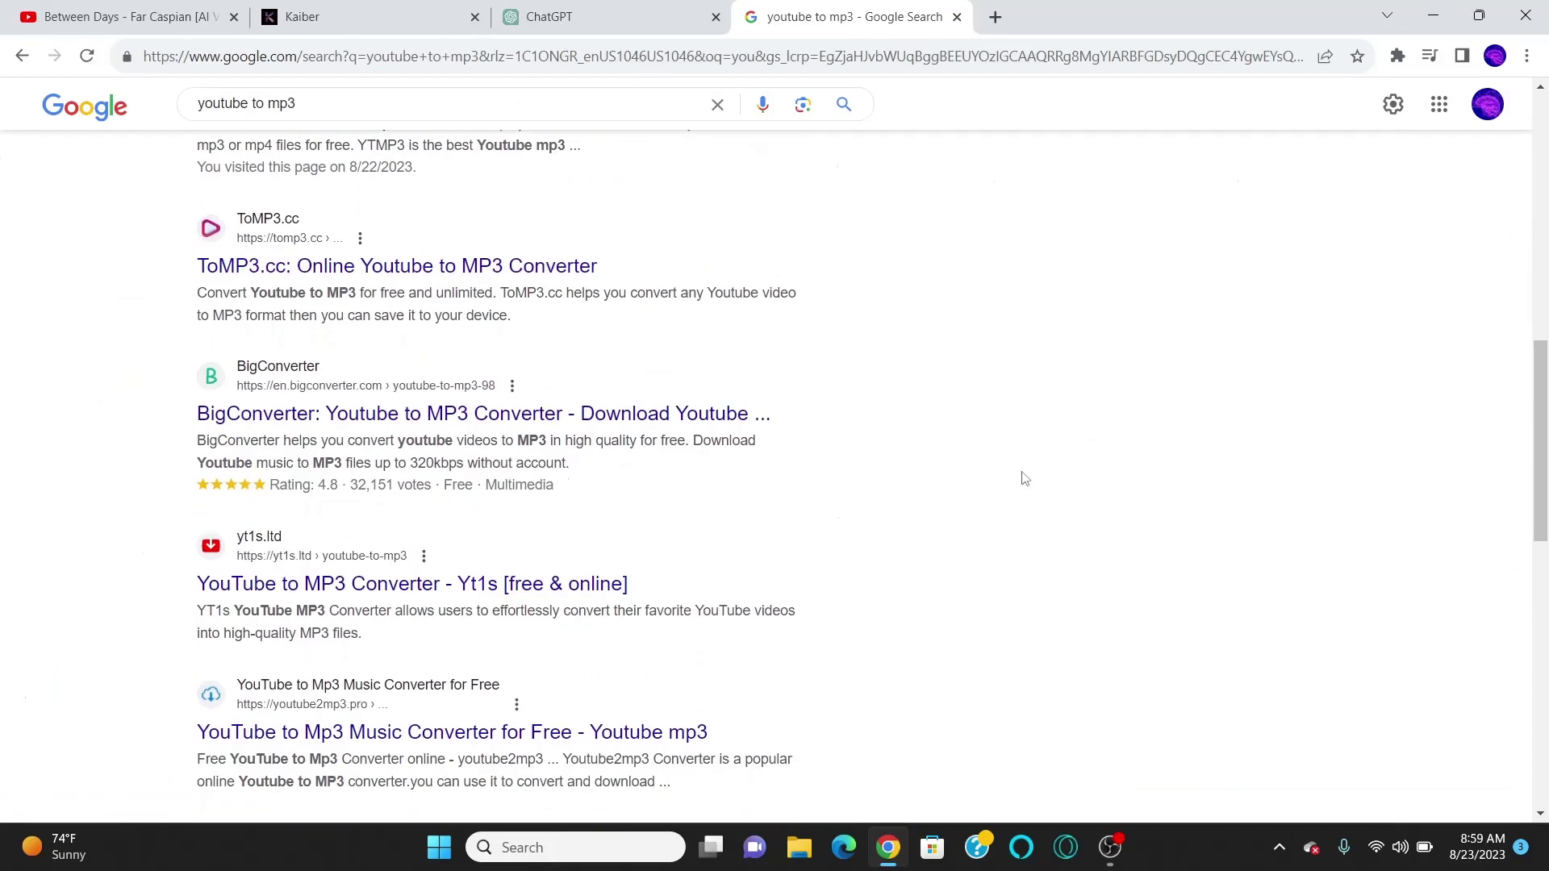
{"action": "scroll", "coordinate": [1073, 423], "scroll_direction": "down", "scroll_amount": 1}
{"action": "scroll", "coordinate": [1150, 347], "scroll_direction": "down", "scroll_amount": 2}
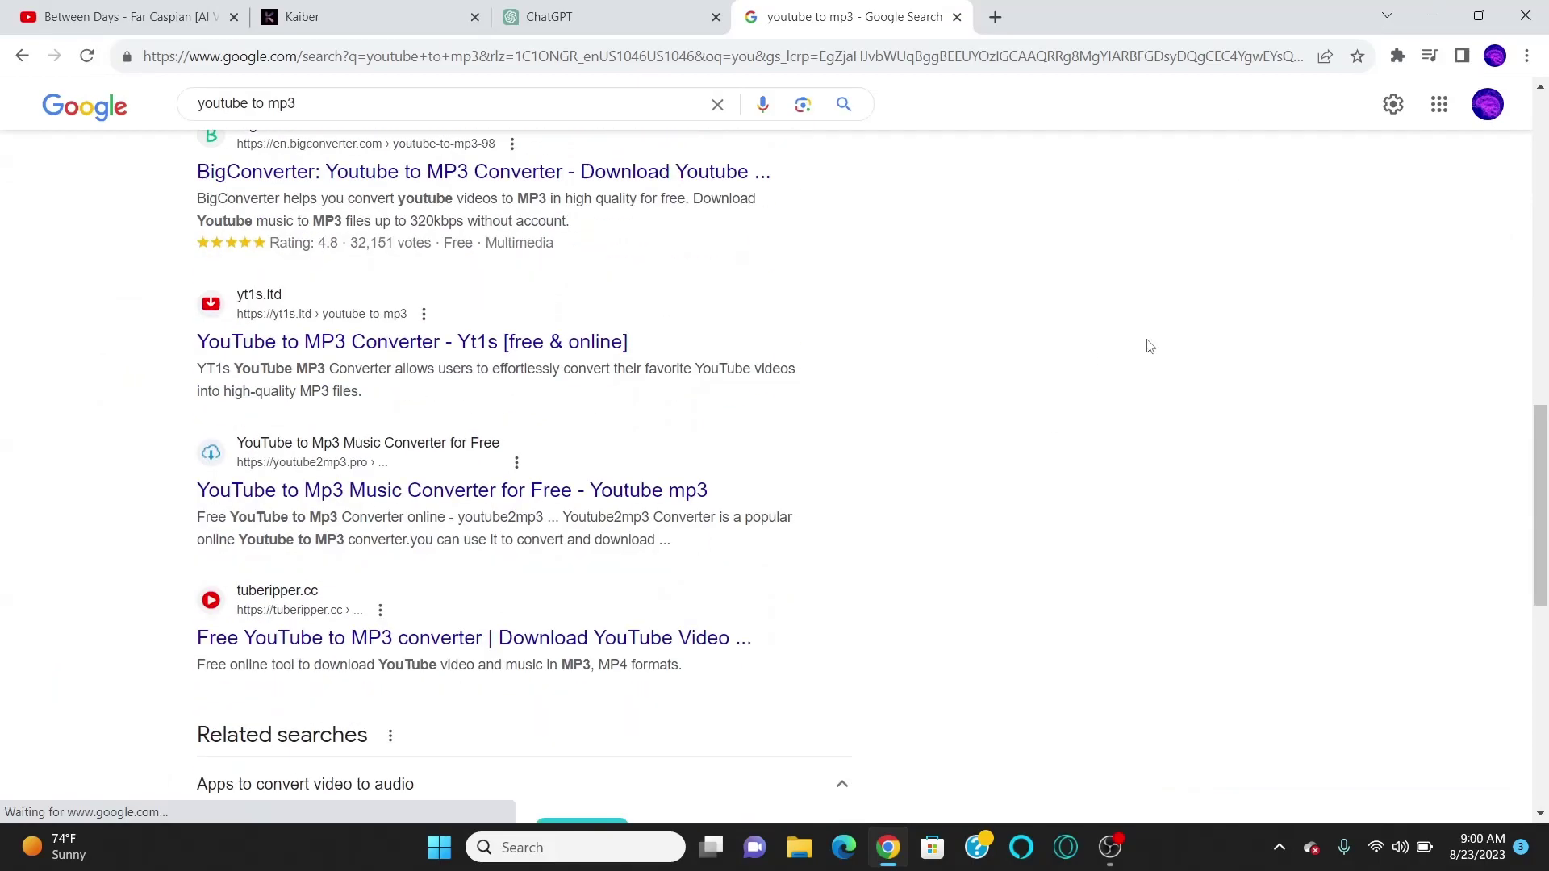
{"action": "scroll", "coordinate": [1149, 346], "scroll_direction": "up", "scroll_amount": 10}
{"action": "scroll", "coordinate": [1149, 347], "scroll_direction": "up", "scroll_amount": 4}
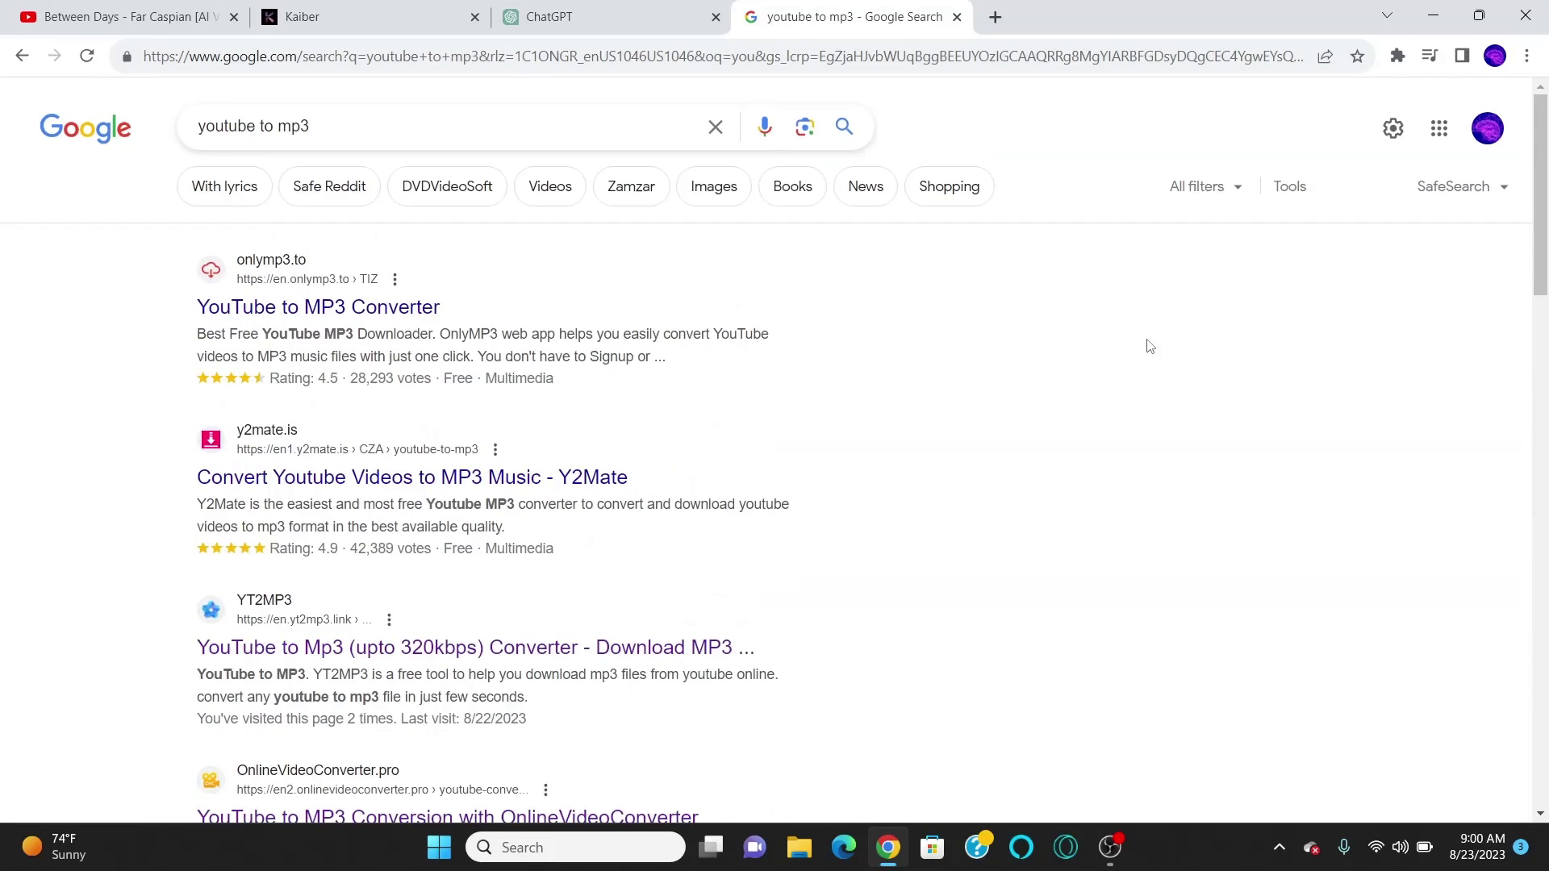
Step: Start the OBS screen recording and return to Kaiber's Choose Video Type page
{"action": "left_click", "coordinate": [605, 11]}
{"action": "left_click", "coordinate": [355, 11]}
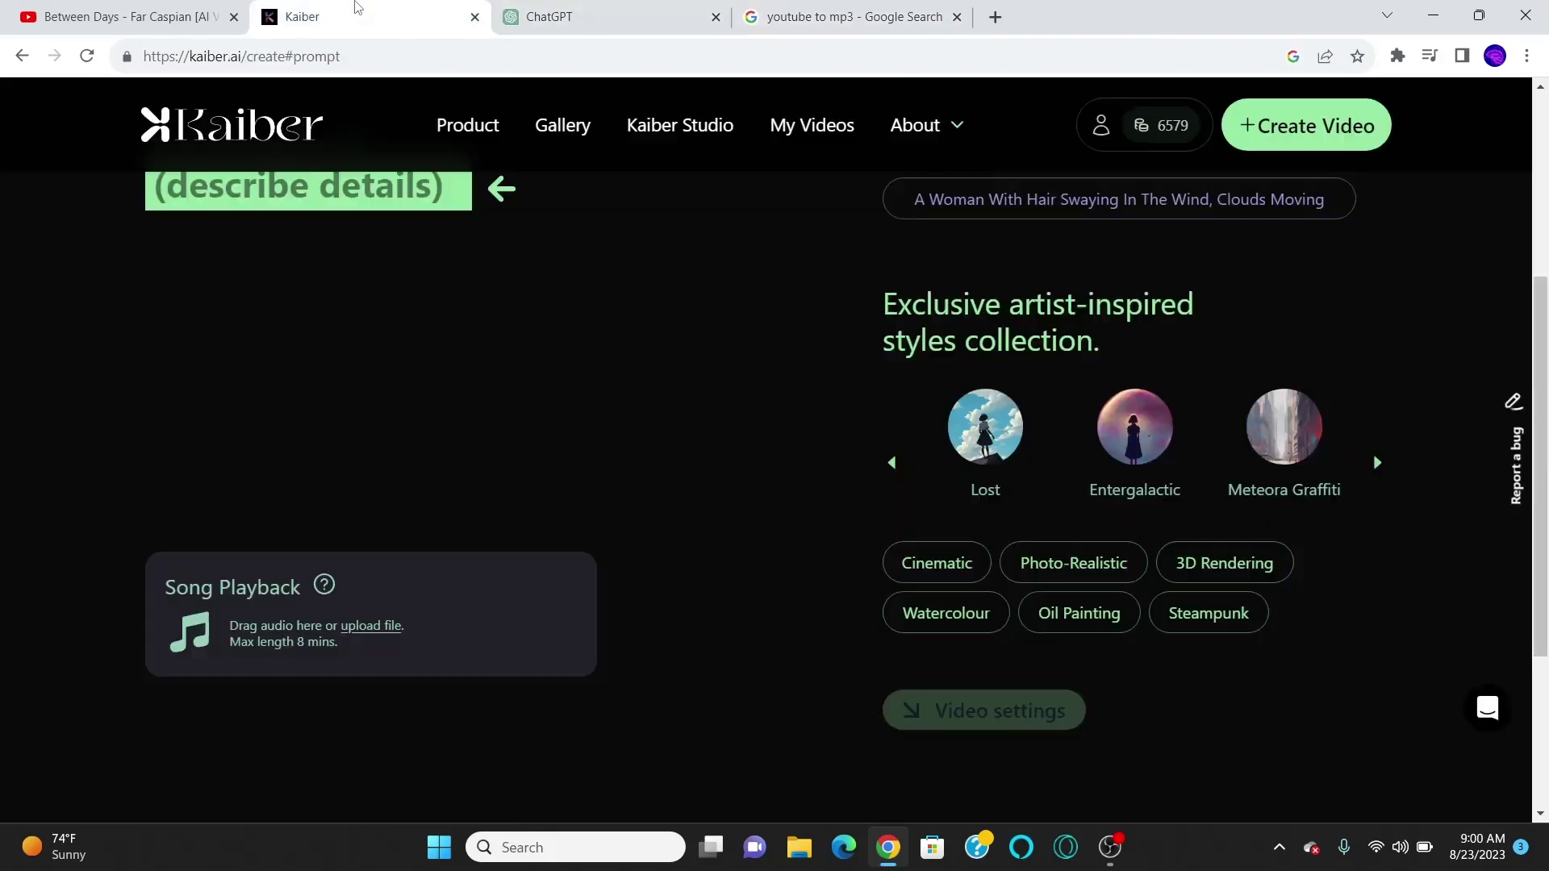
{"action": "left_click", "coordinate": [146, 7]}
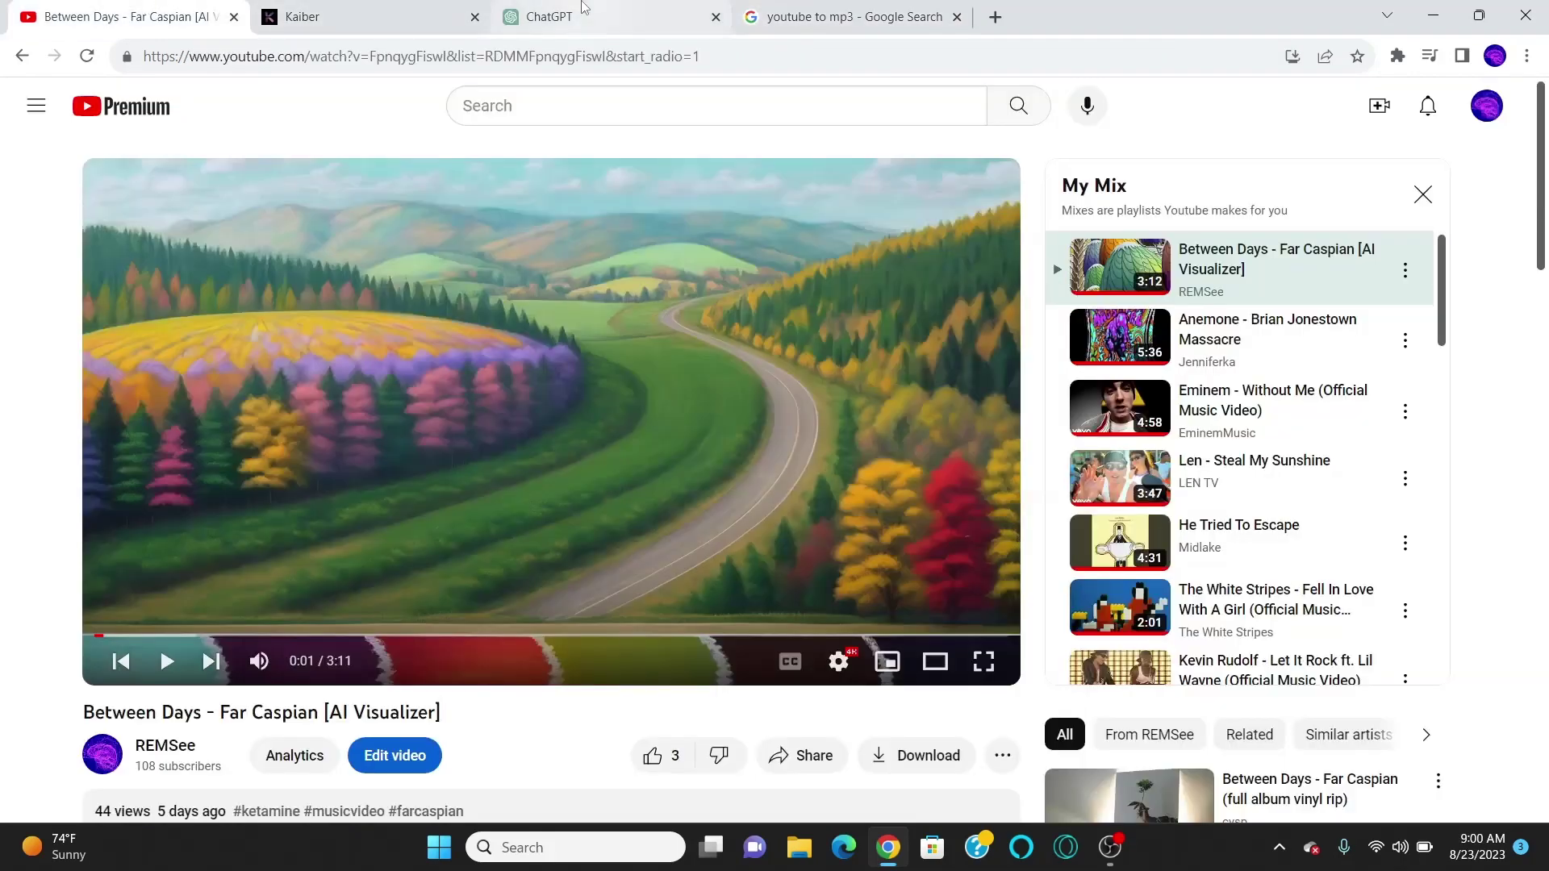
{"action": "left_click", "coordinate": [533, 11]}
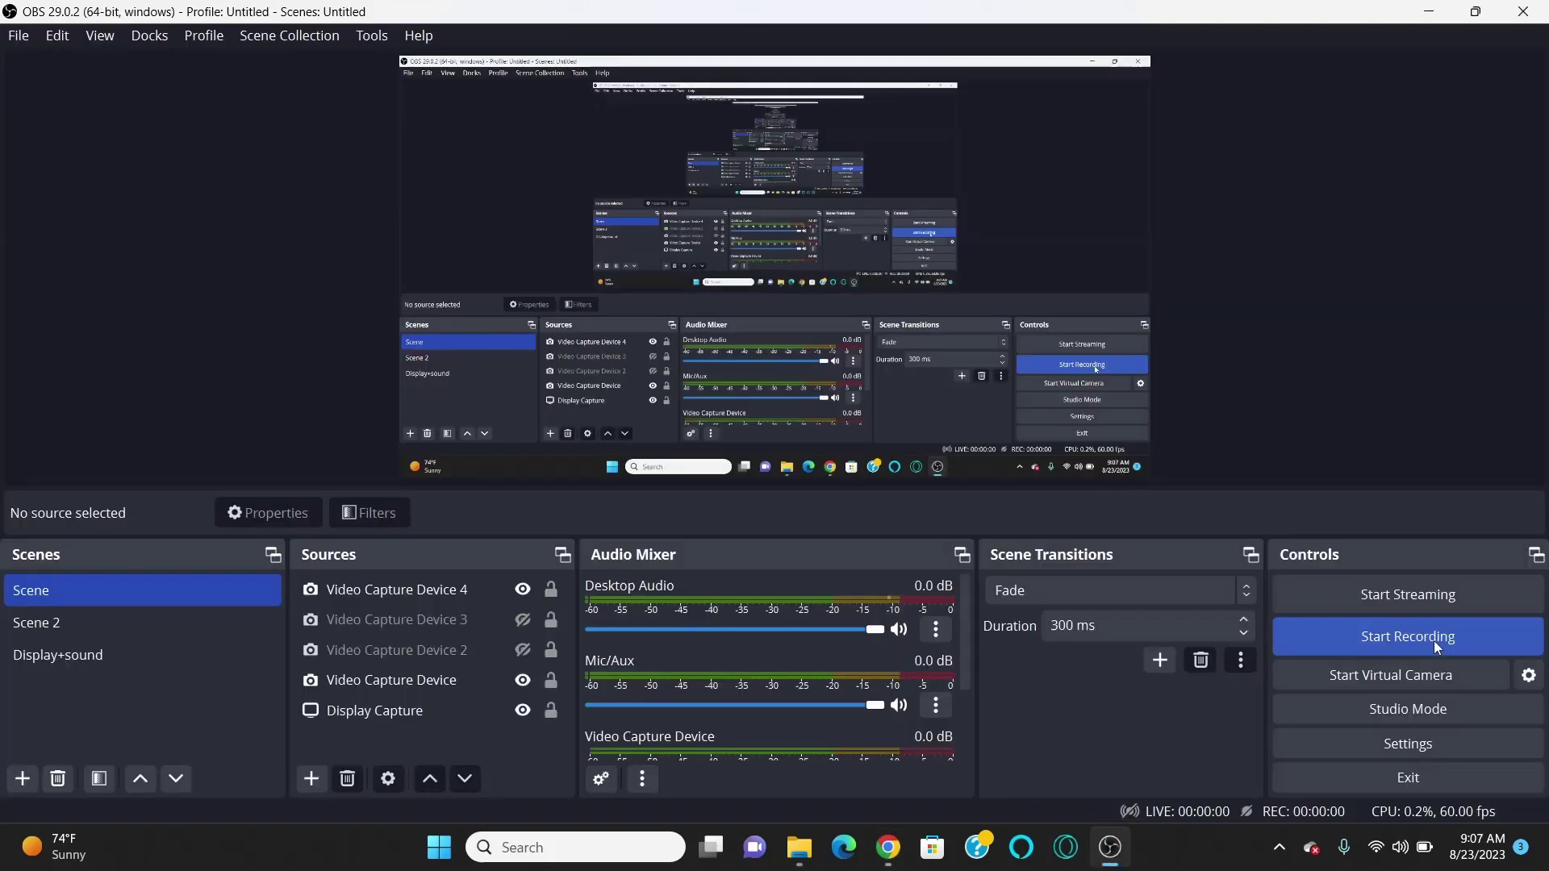
{"action": "left_click", "coordinate": [1434, 641]}
{"action": "key", "text": "alt+Tab"}
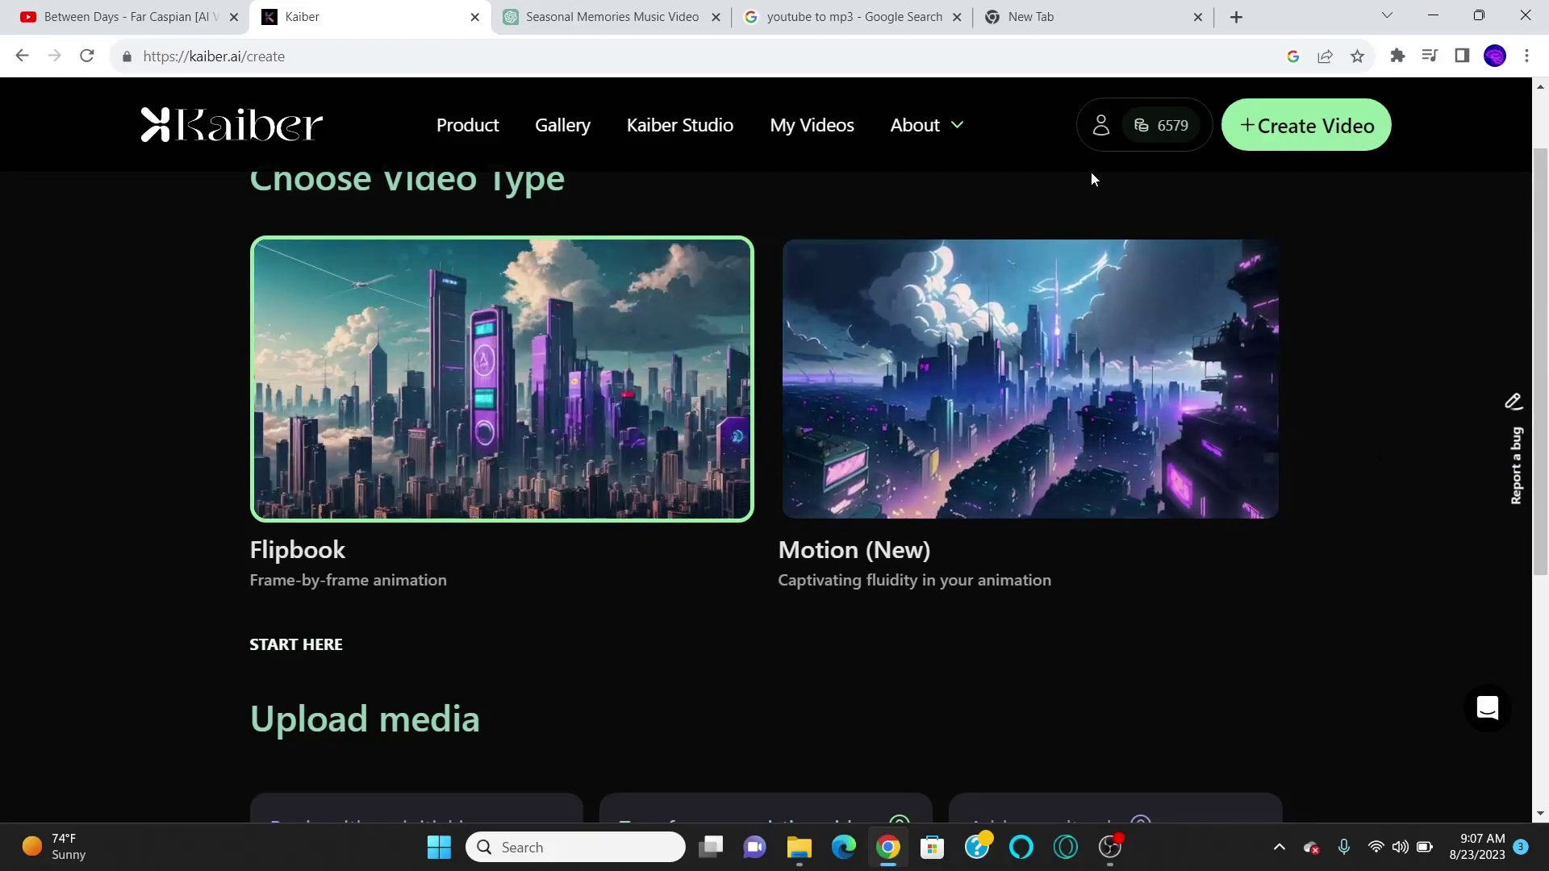
Step: Locate the downloaded YT2mp3 song file in File Explorer's Downloads folder, then return to Kaiber
{"action": "mouse_move", "coordinate": [805, 847]}
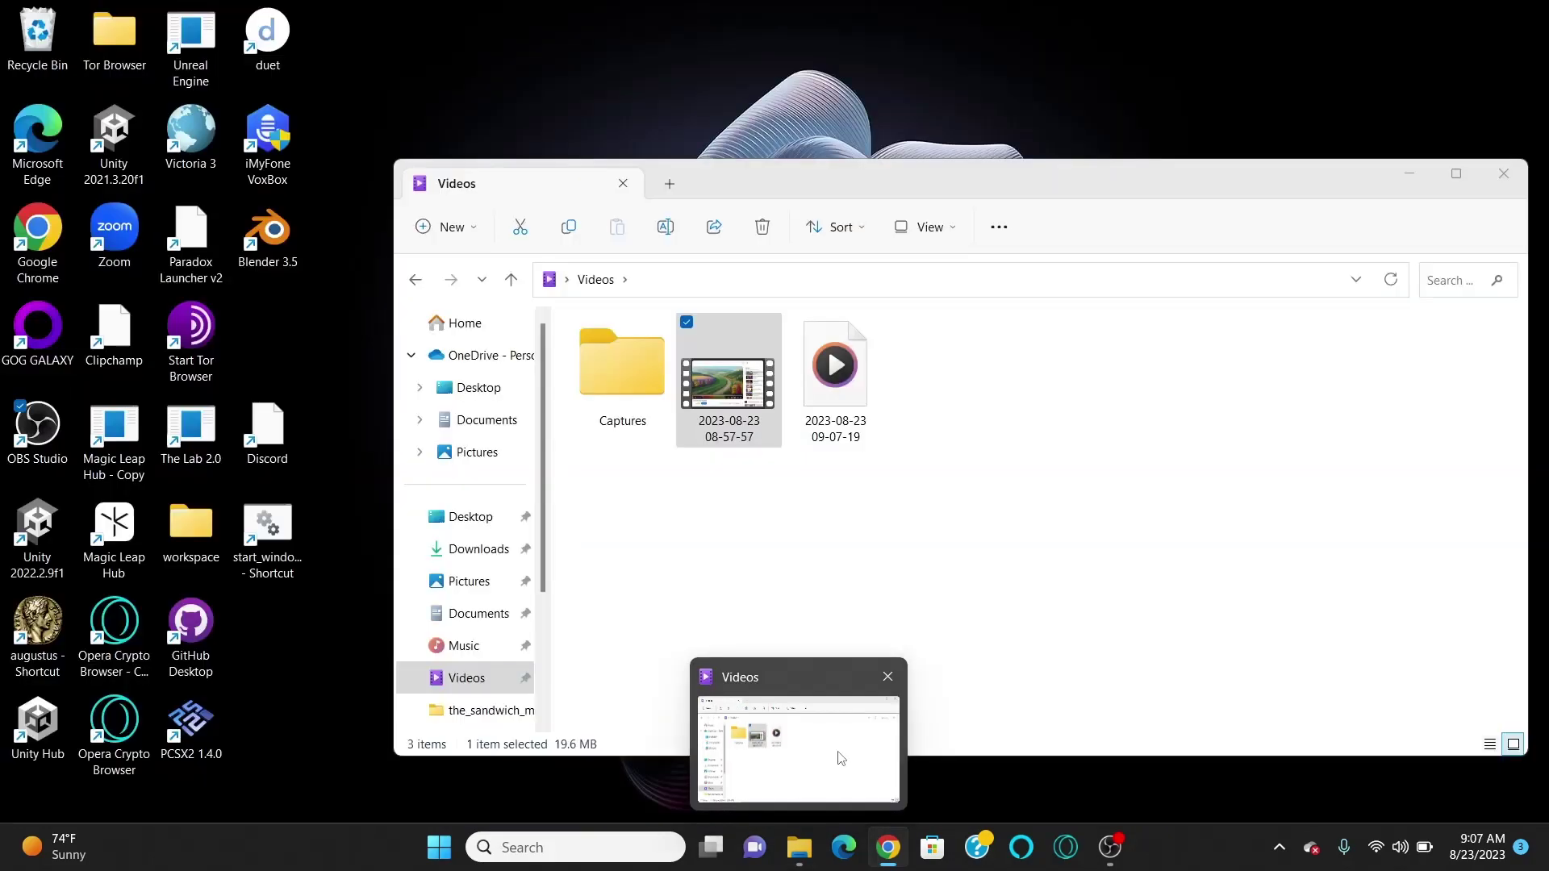
{"action": "left_click", "coordinate": [798, 750]}
{"action": "left_click", "coordinate": [479, 550]}
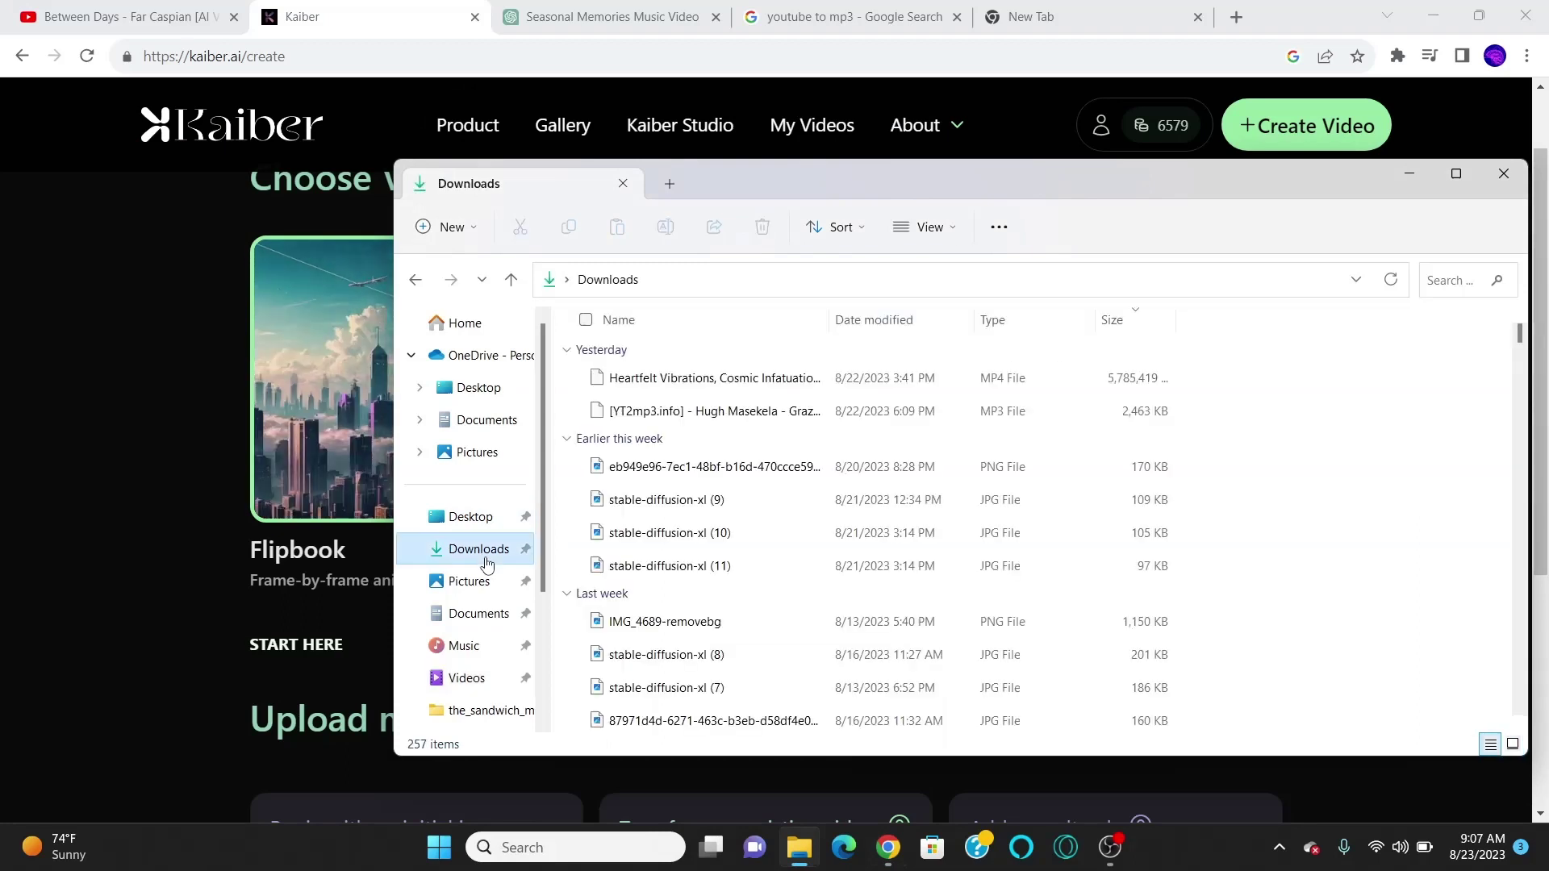
{"action": "left_click", "coordinate": [843, 419]}
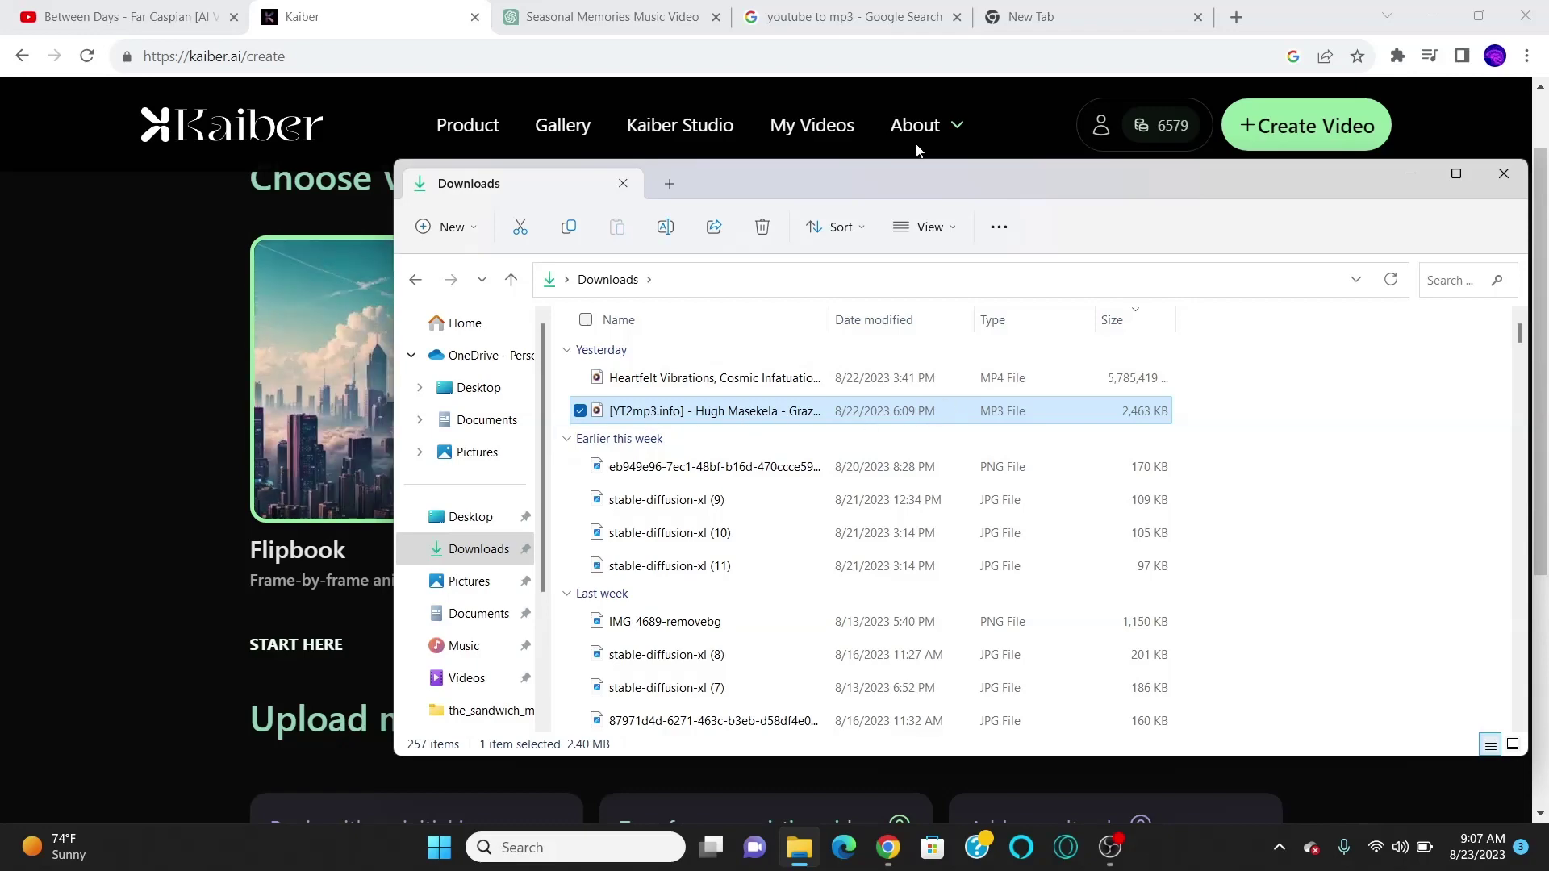
{"action": "left_click", "coordinate": [1488, 111]}
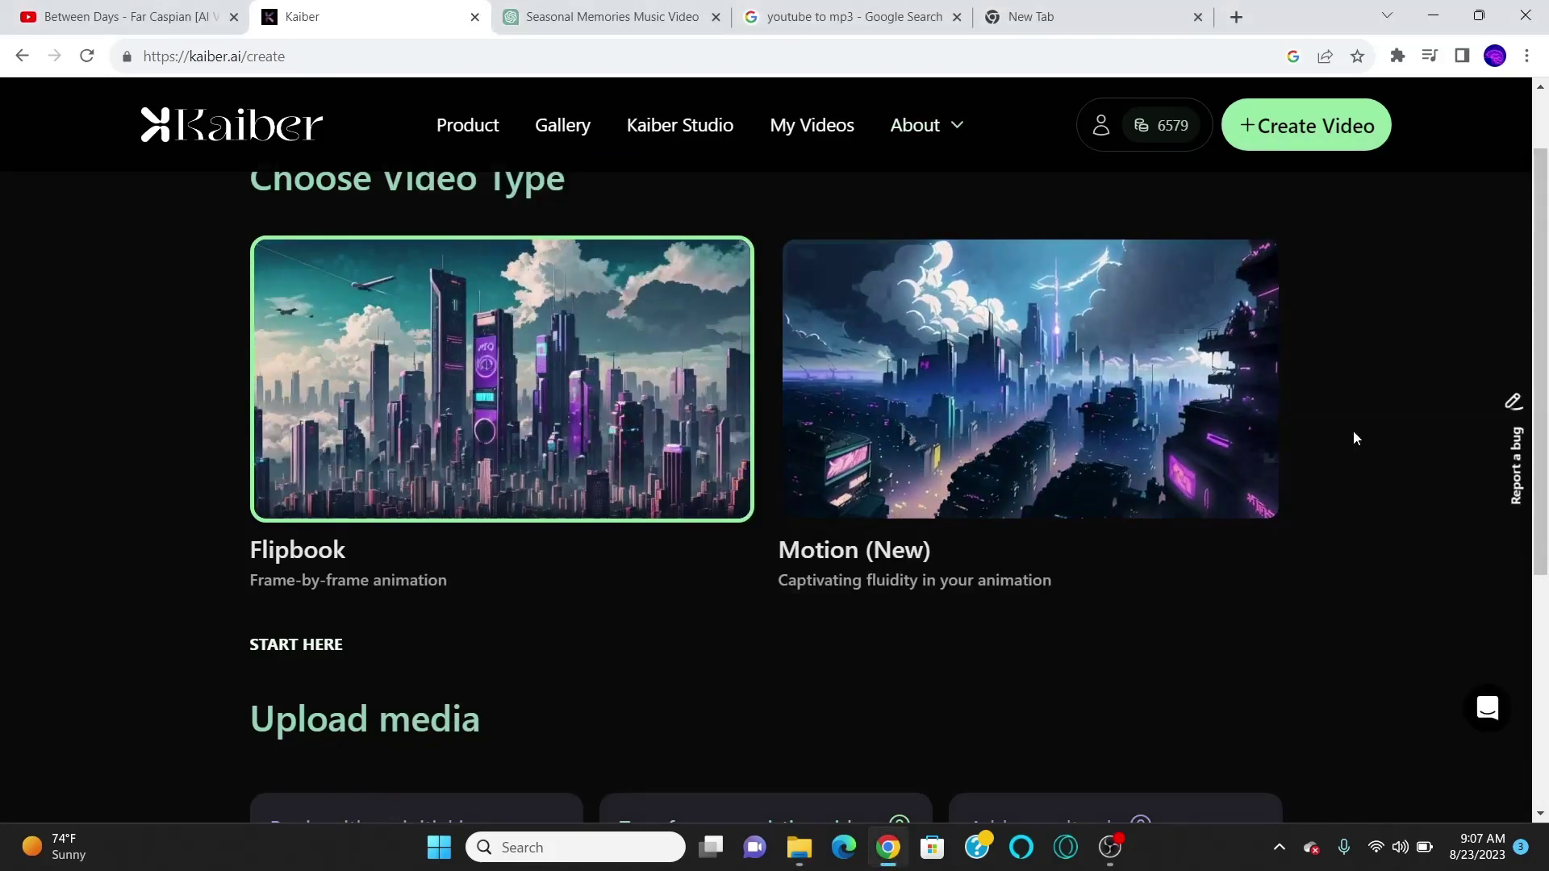
{"action": "scroll", "coordinate": [1353, 432], "scroll_direction": "down", "scroll_amount": 3}
Step: Upload the Grazing In The Grass MP3 as the soundtrack and continue to the prompt step
{"action": "left_click", "coordinate": [1022, 592]}
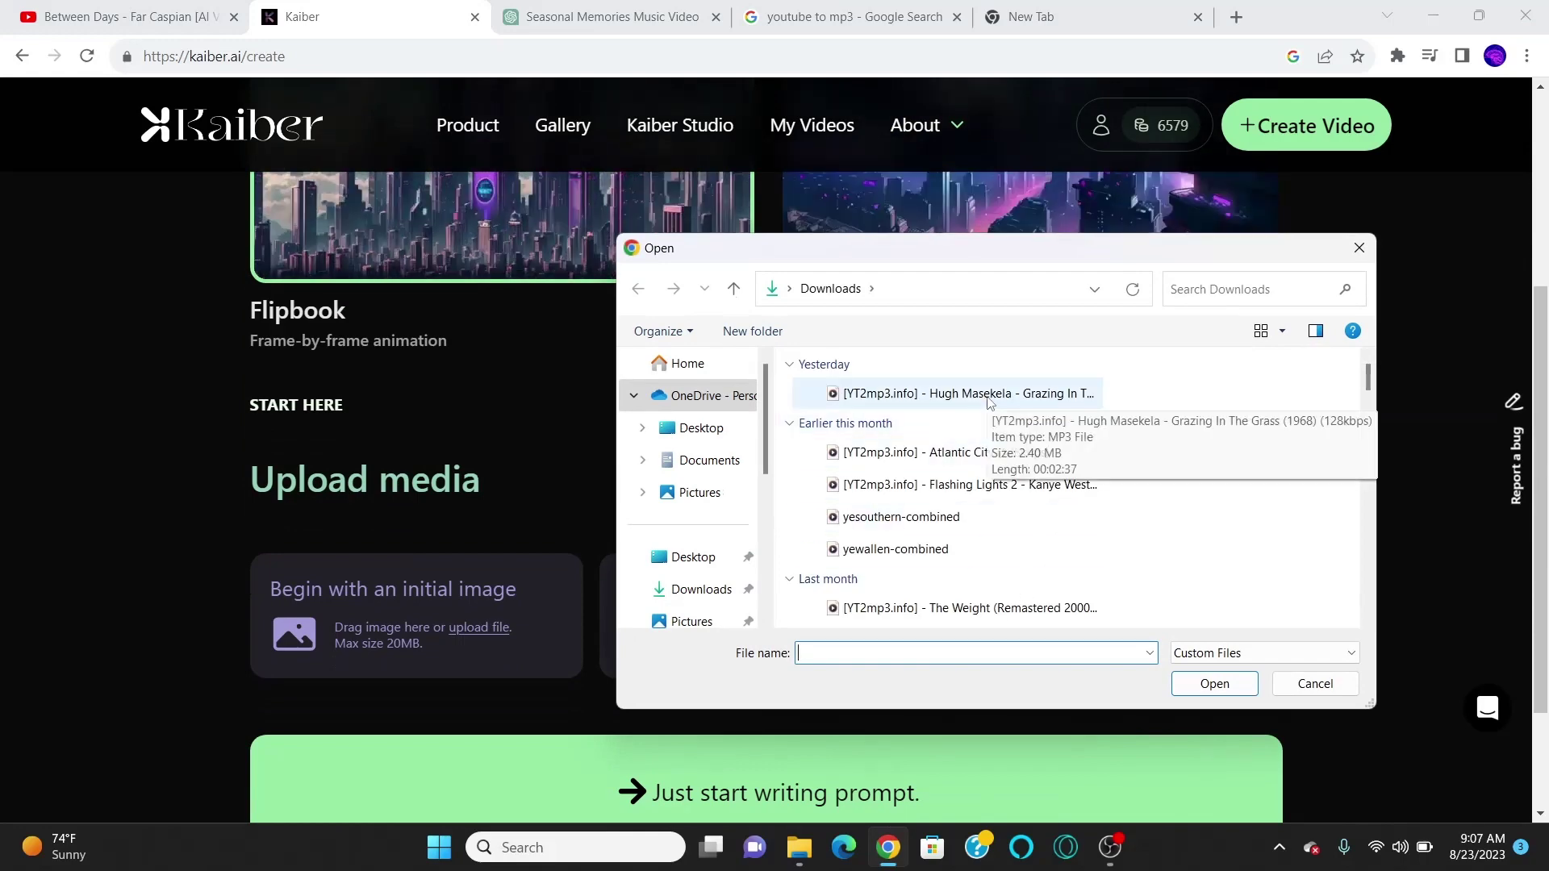
{"action": "left_click", "coordinate": [990, 401]}
{"action": "double_click", "coordinate": [990, 401]}
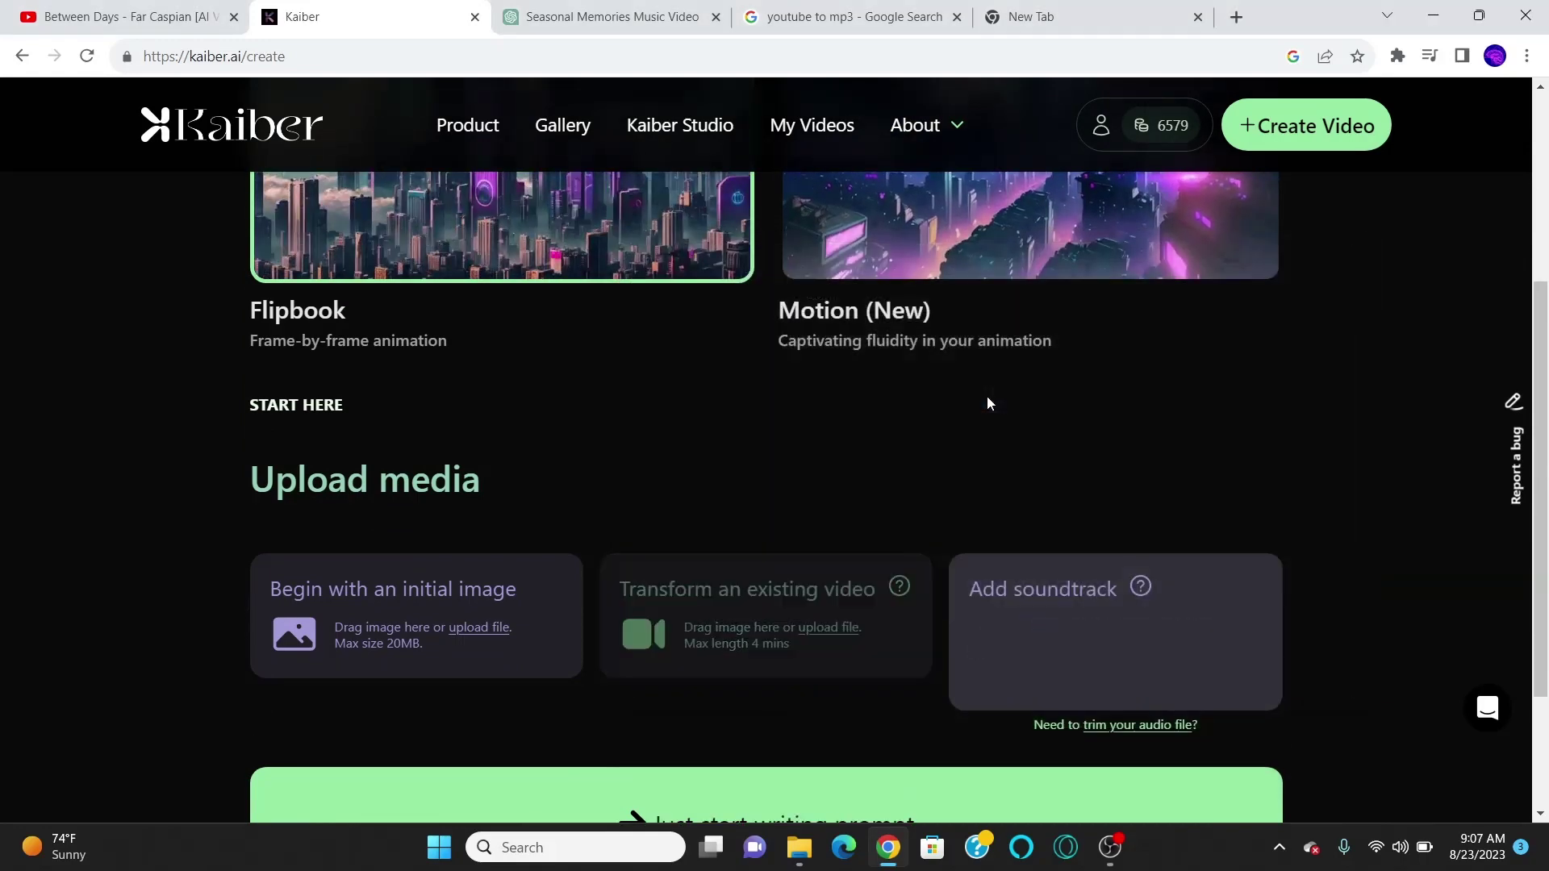
{"action": "scroll", "coordinate": [1328, 468], "scroll_direction": "down", "scroll_amount": 1}
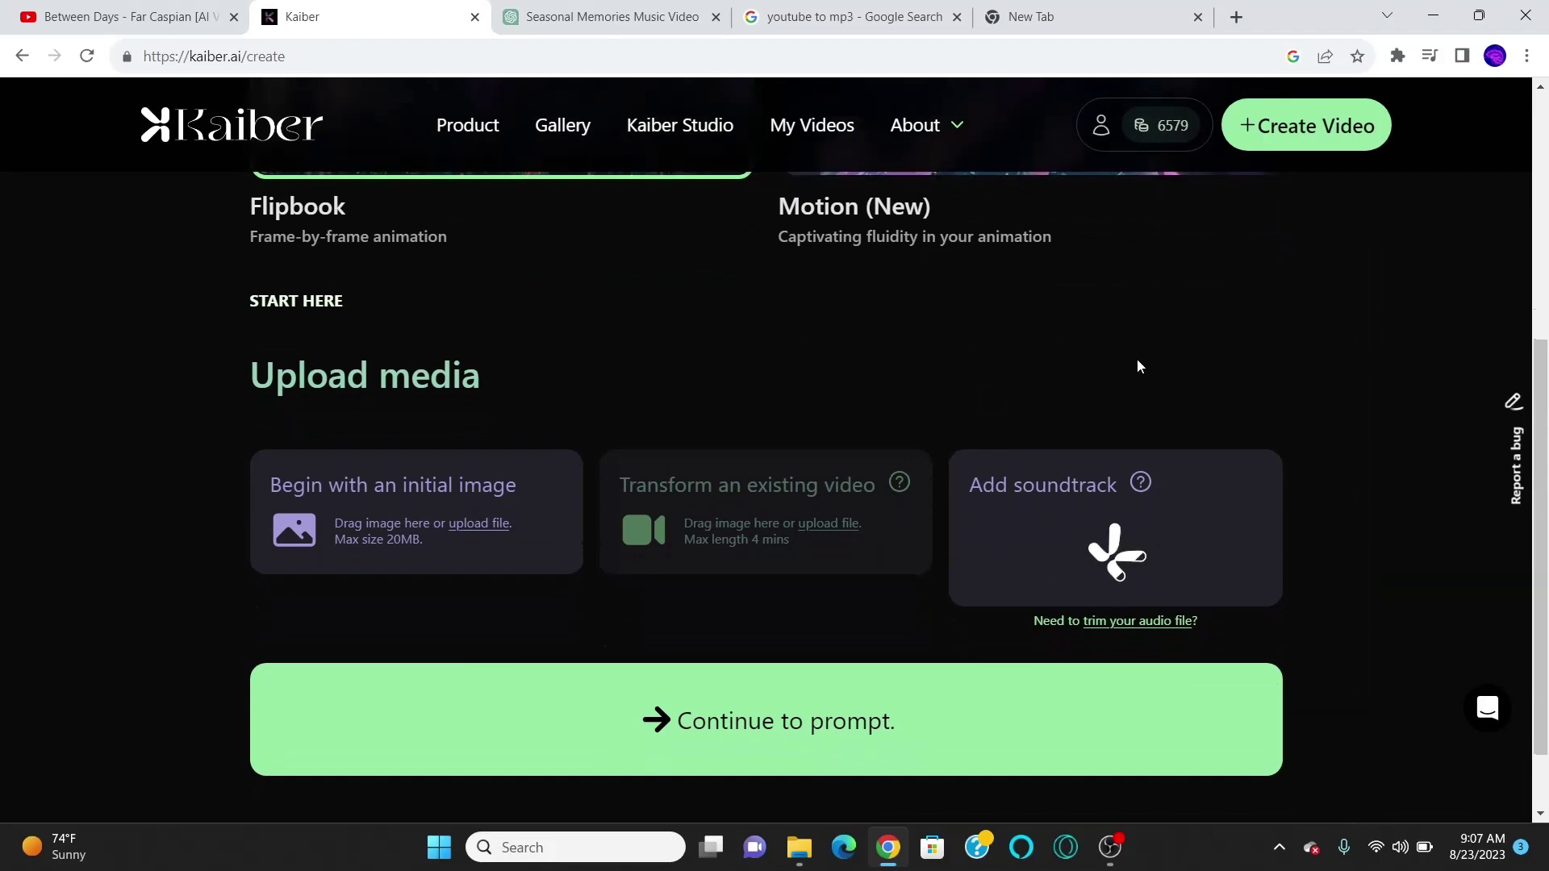
{"action": "left_click", "coordinate": [881, 705]}
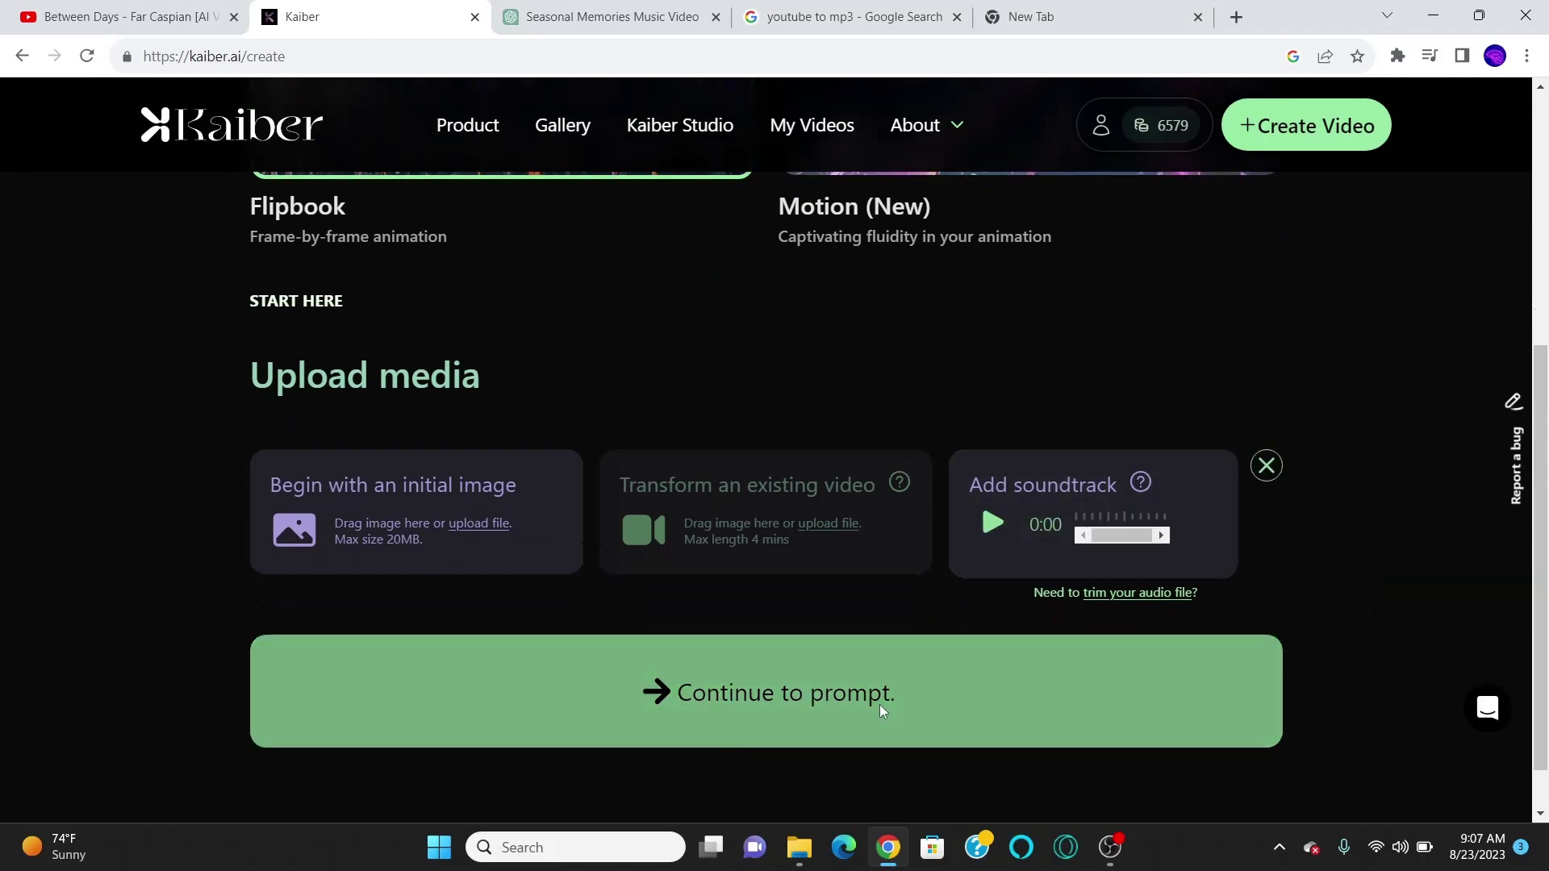
{"action": "key", "text": "ctrl+Tab"}
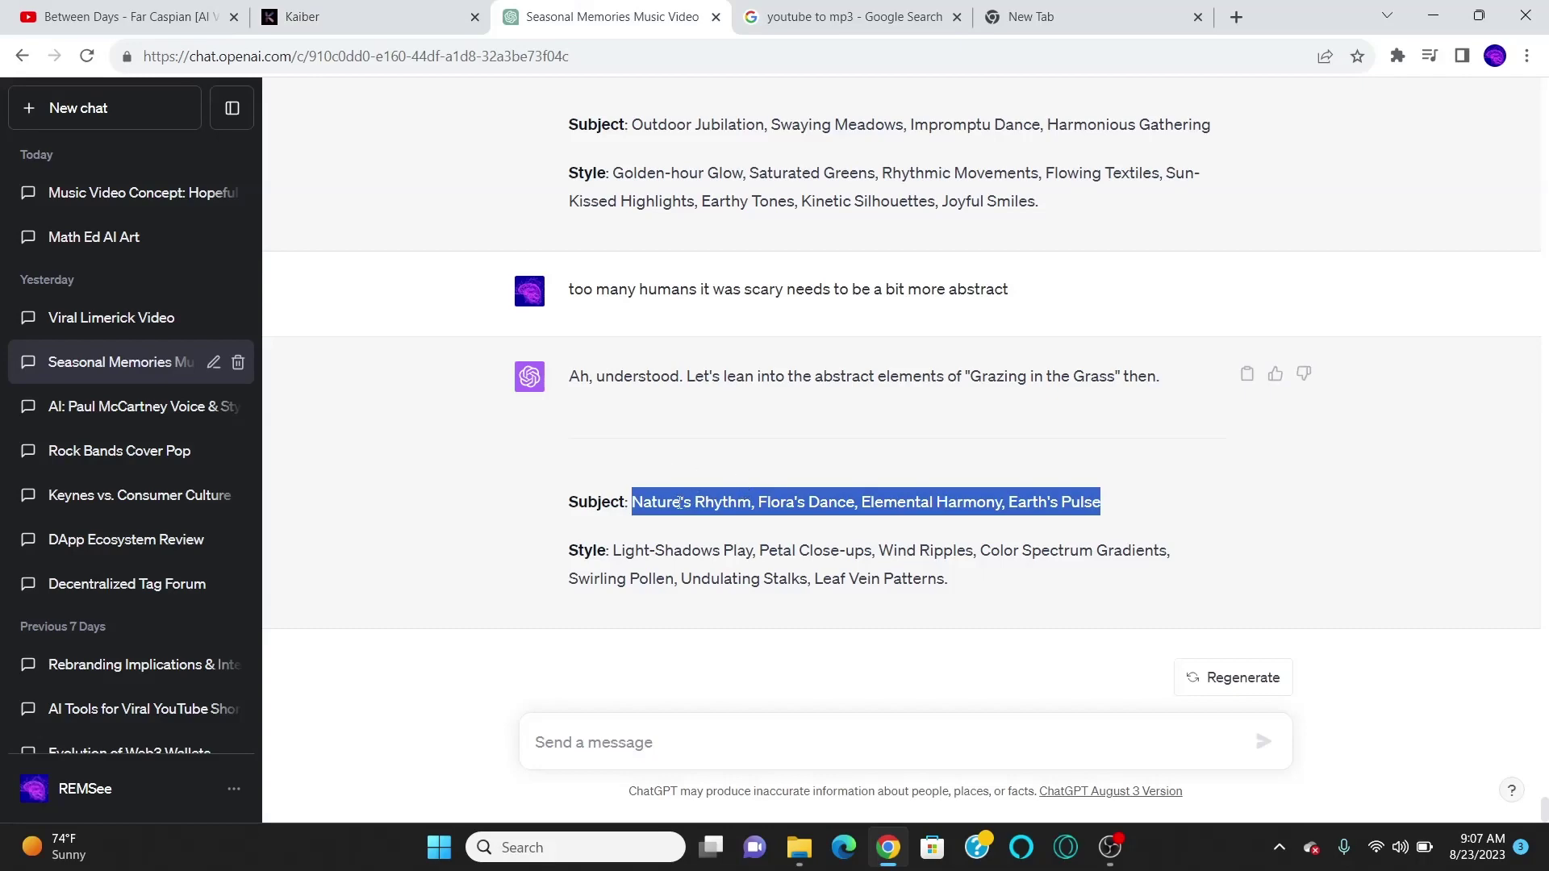
Step: Paste ChatGPT's subject 'Nature's Rhythm, Flora's Dance, Elemental Harmony, Earth's Pulse' into Kaiber's subject field
{"action": "right_click", "coordinate": [679, 502]}
{"action": "left_click", "coordinate": [708, 520]}
{"action": "left_click", "coordinate": [844, 10]}
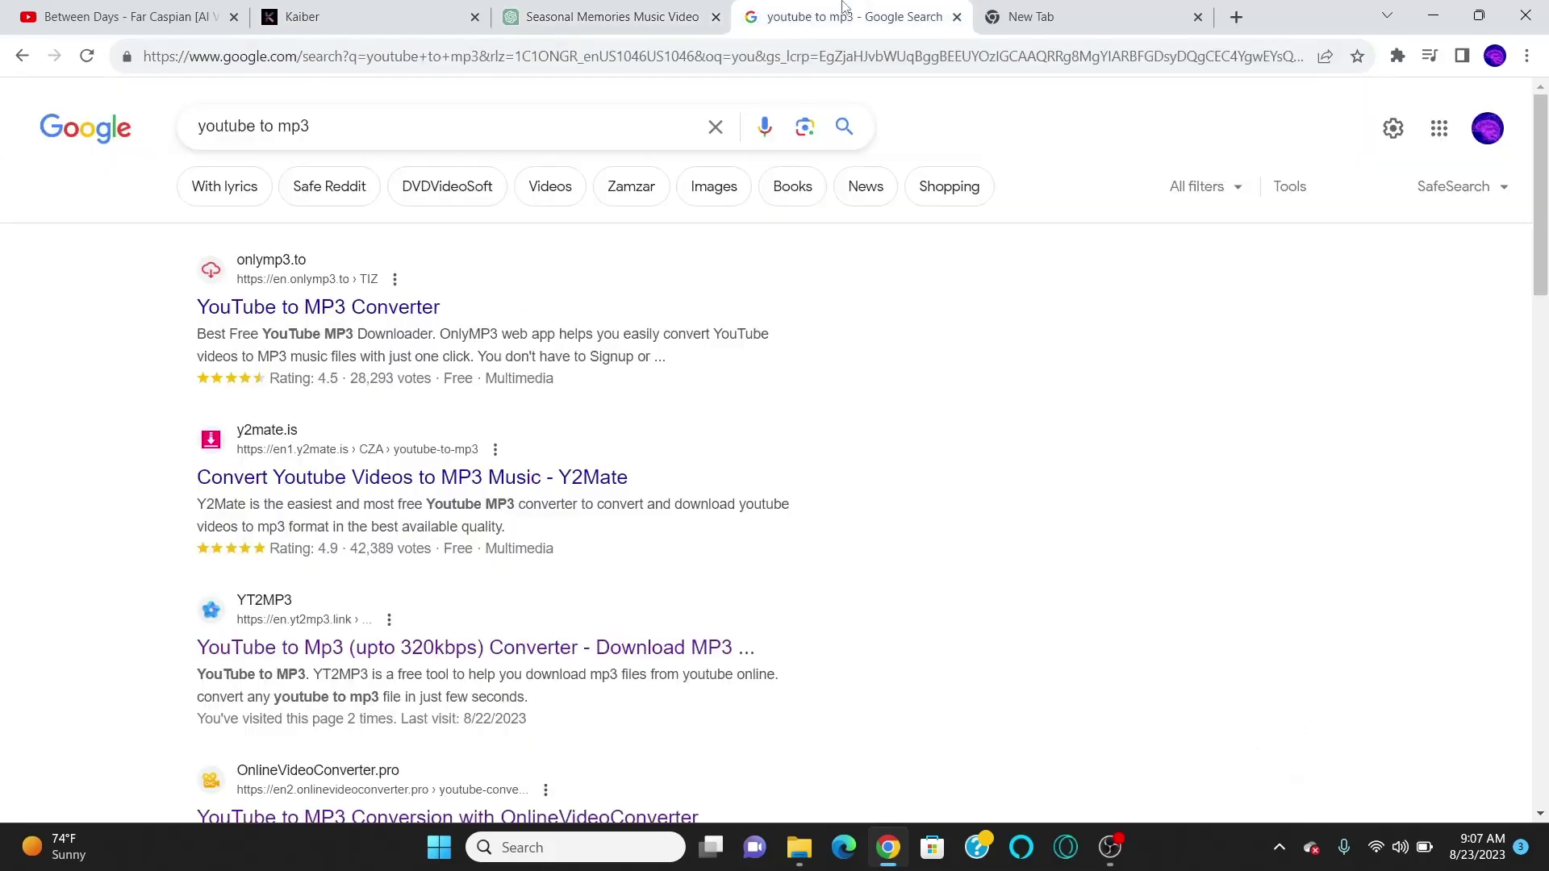
{"action": "left_click", "coordinate": [1040, 10]}
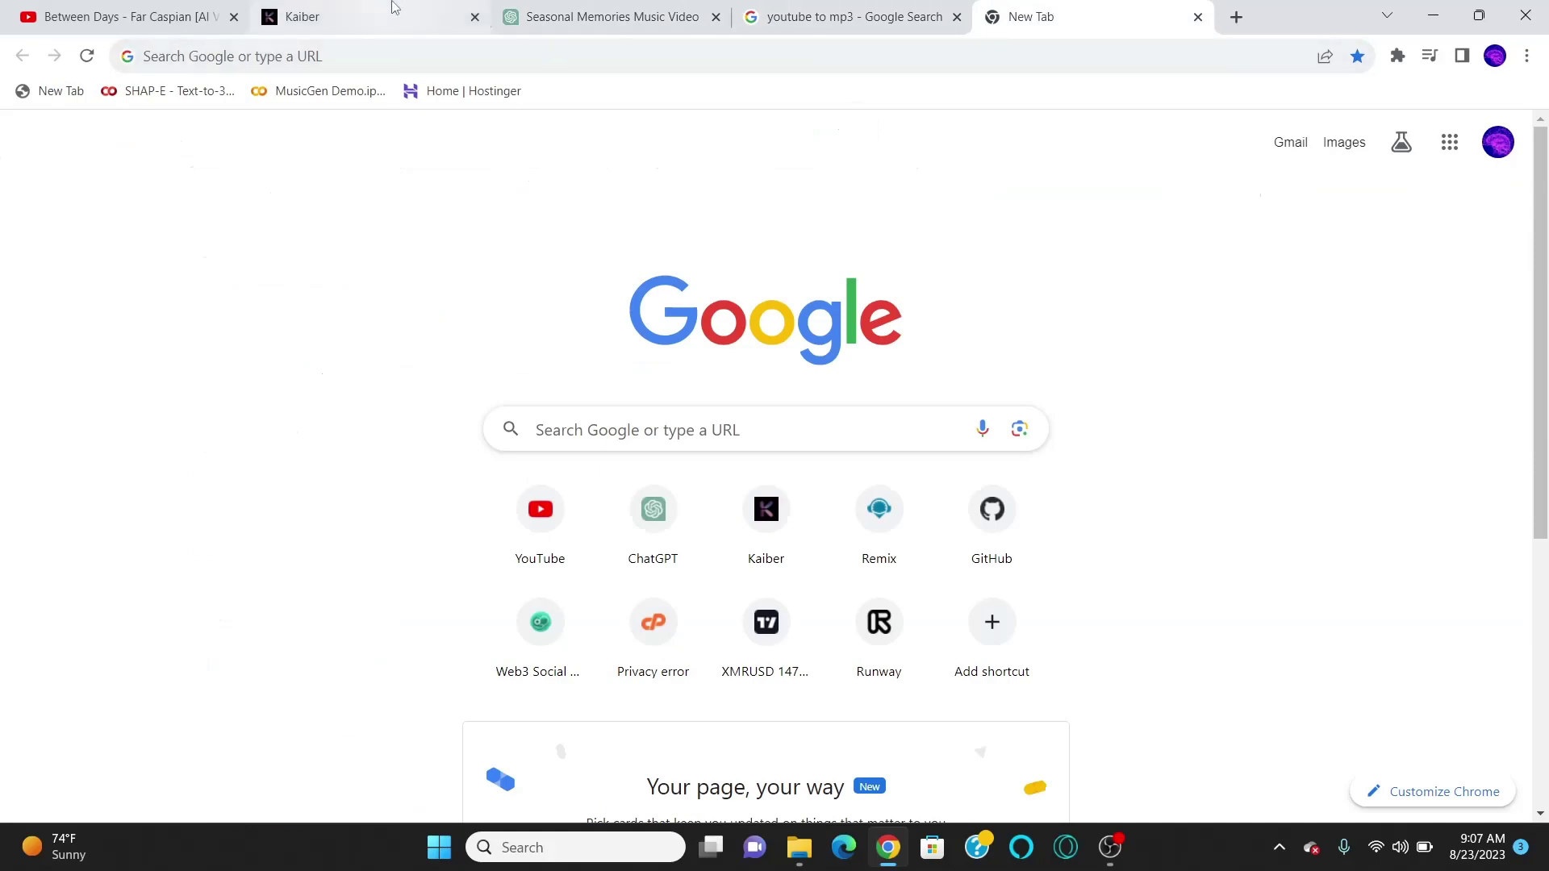
{"action": "left_click", "coordinate": [390, 11]}
{"action": "left_click", "coordinate": [385, 399]}
{"action": "key", "text": "ctrl+v"}
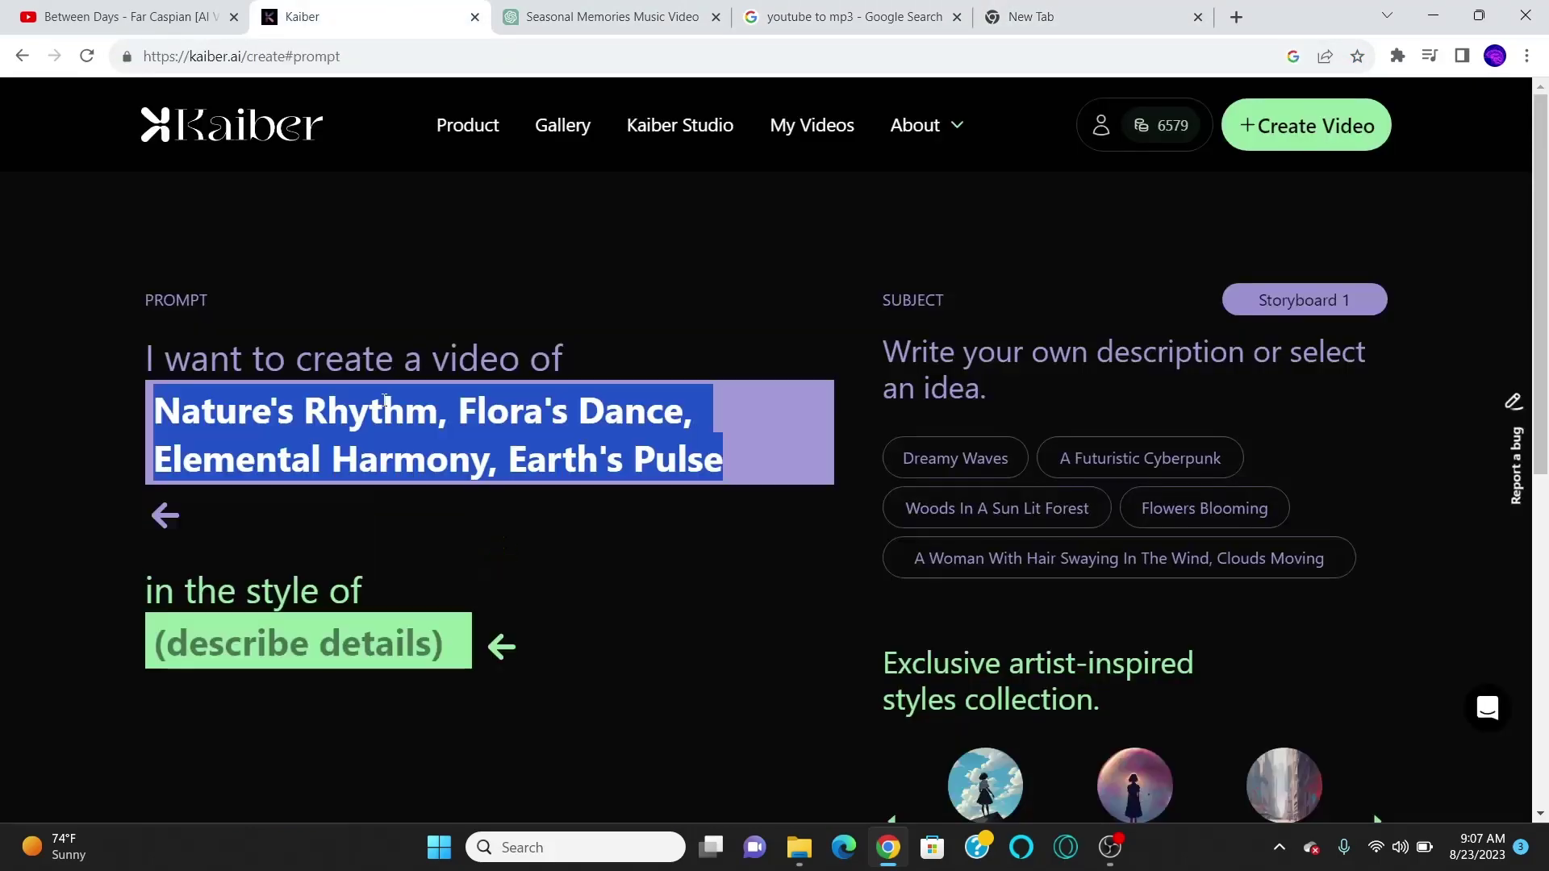
{"action": "left_click", "coordinate": [619, 257]}
Step: Paste ChatGPT's style list, starting 'Light-Shadows Play, Petal Close-ups', into Kaiber's style field
{"action": "left_click", "coordinate": [692, 9]}
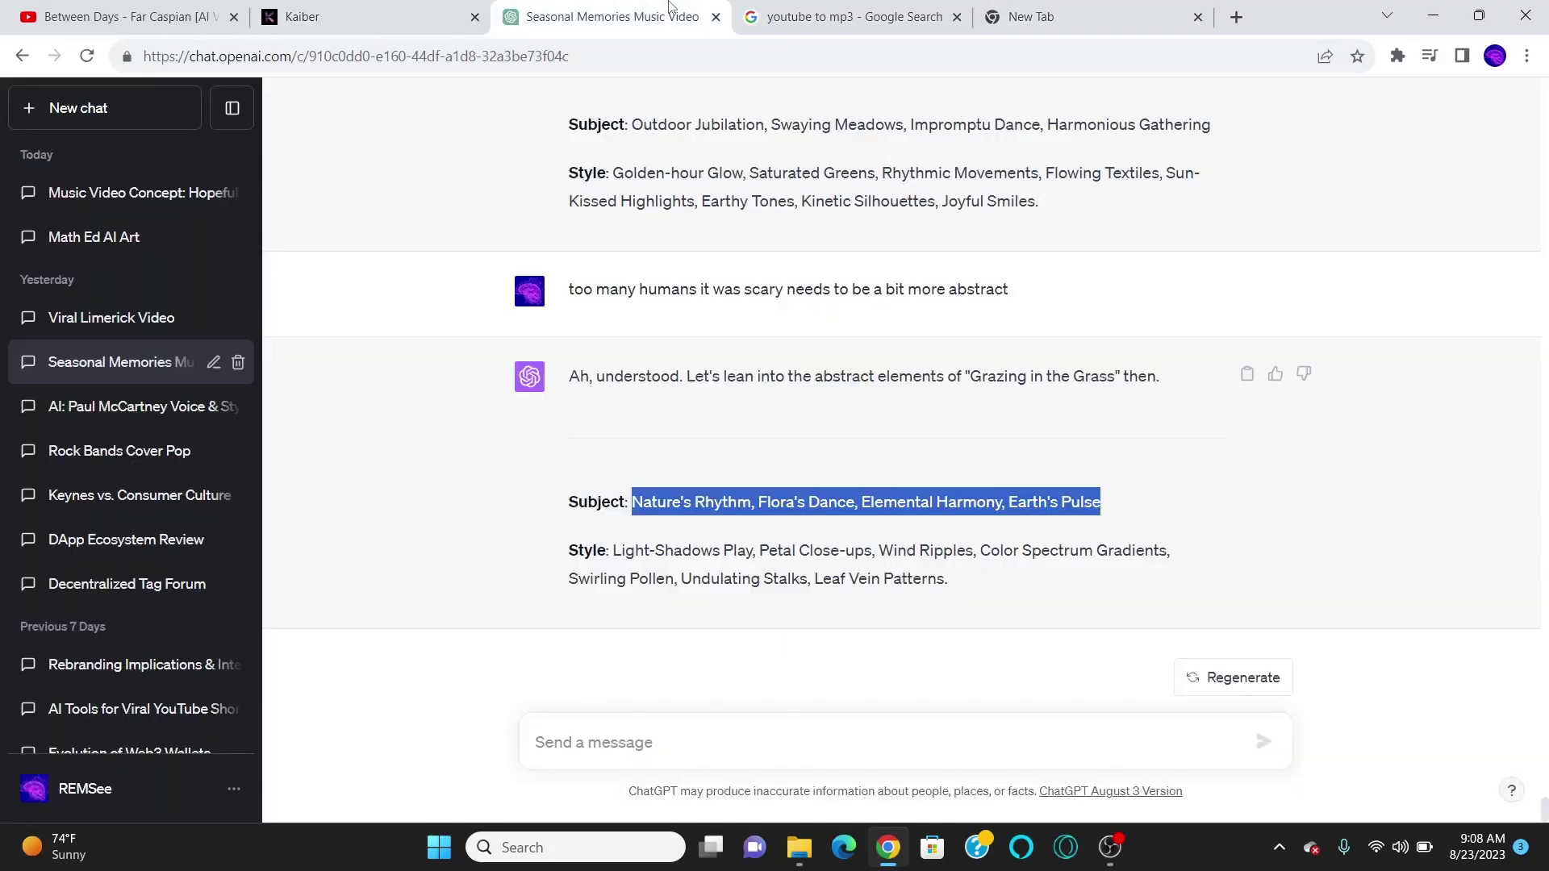
{"action": "left_click_drag", "start_coordinate": [613, 547], "coordinate": [941, 570]}
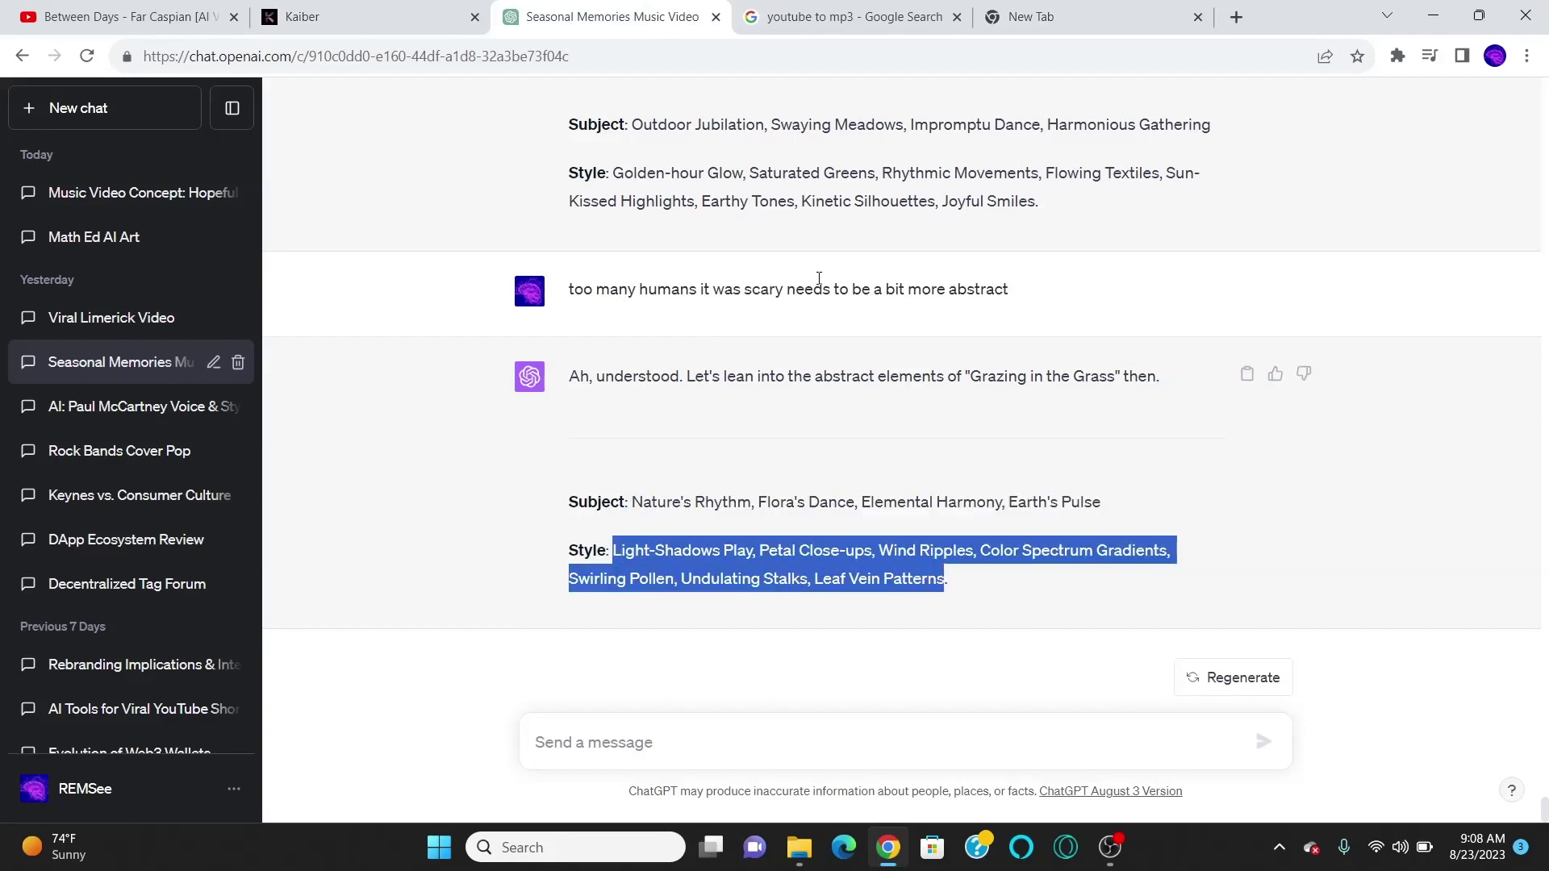
{"action": "left_click", "coordinate": [874, 8]}
{"action": "left_click", "coordinate": [415, 17]}
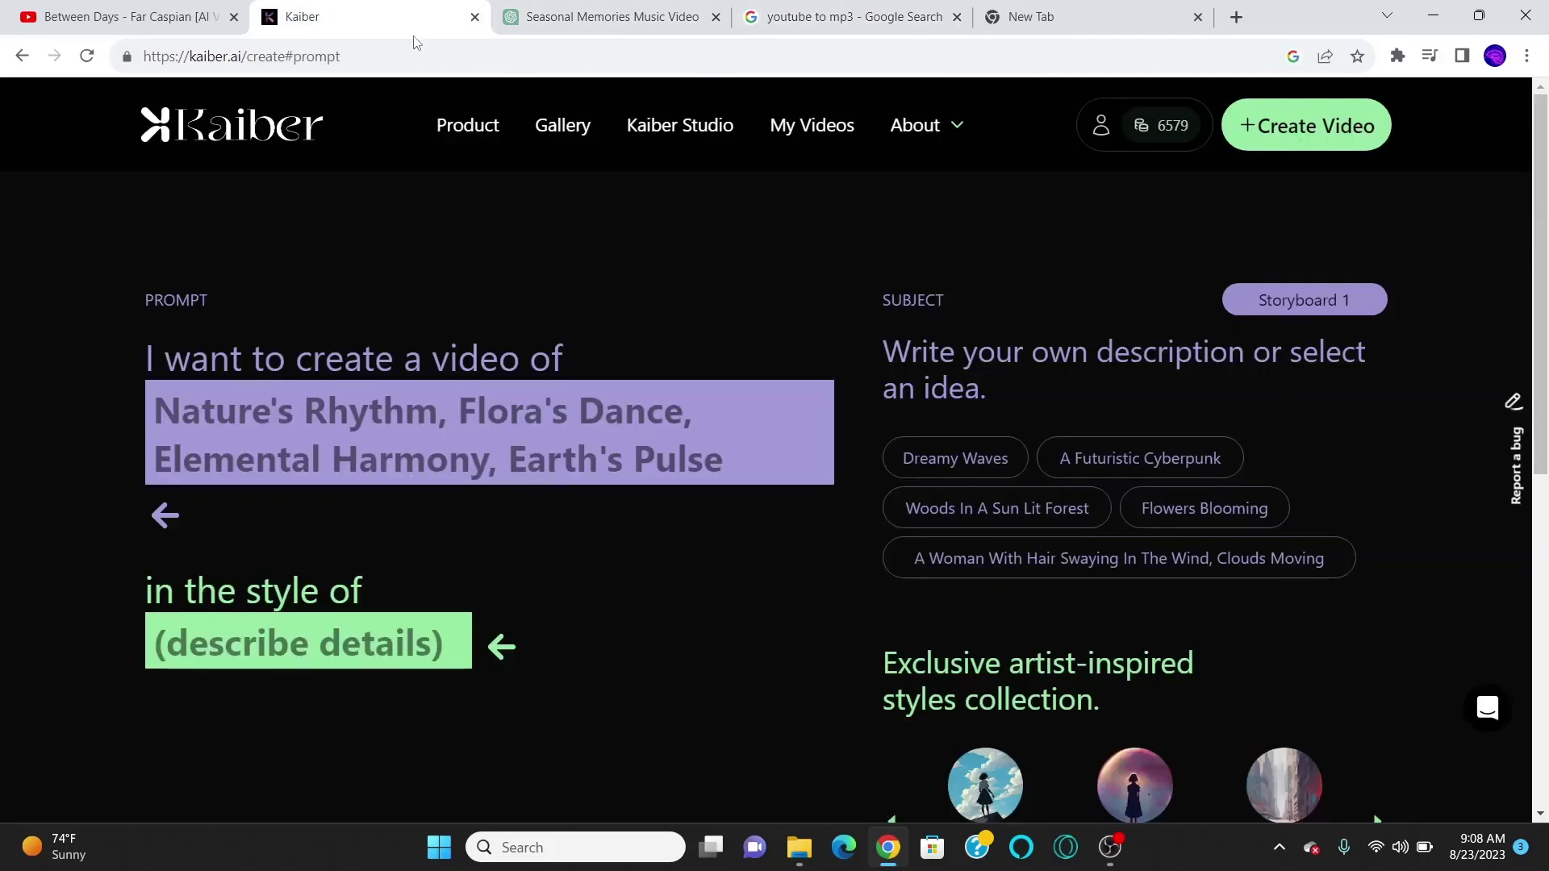
{"action": "left_click", "coordinate": [373, 636]}
{"action": "key", "text": "ctrl+v"}
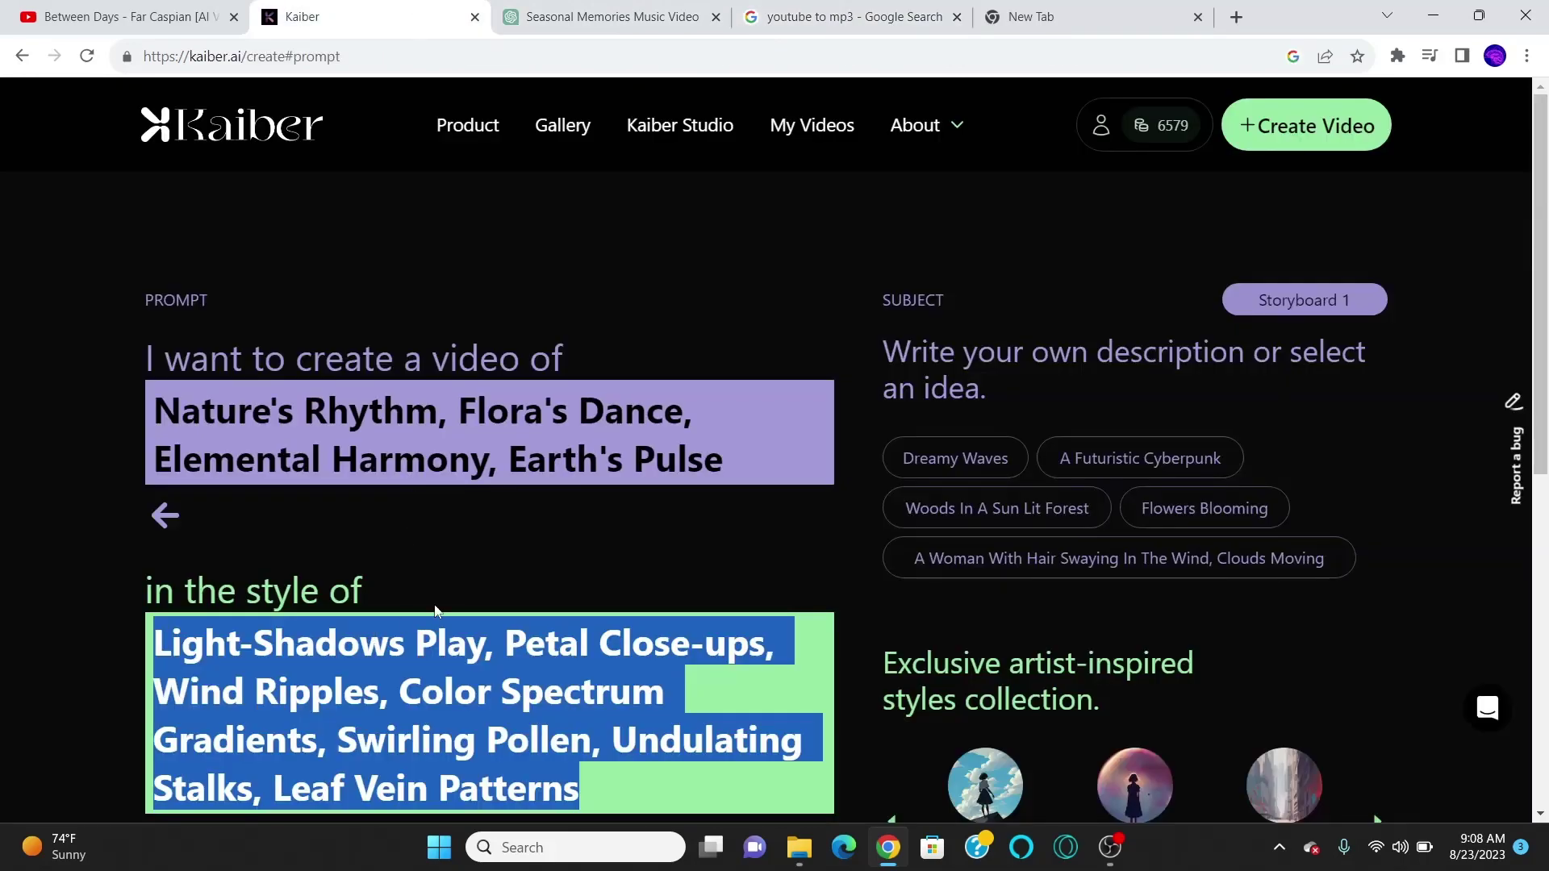
{"action": "key", "text": "ctrl+x"}
{"action": "key", "text": "ctrl+v"}
{"action": "left_click", "coordinate": [660, 560]}
{"action": "scroll", "coordinate": [660, 559], "scroll_direction": "down", "scroll_amount": 5}
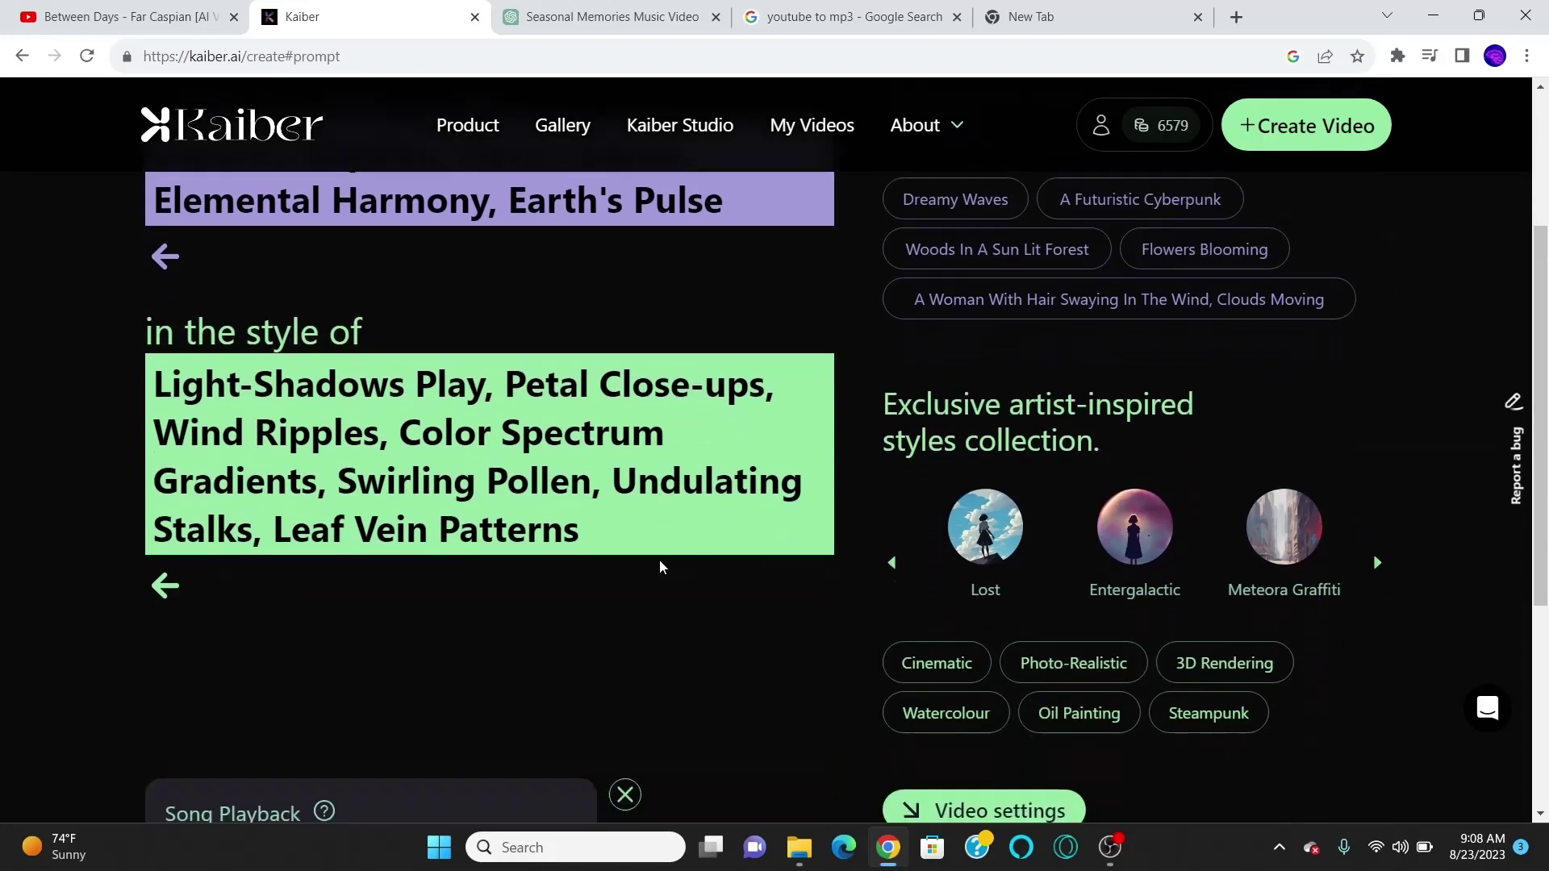
Step: Set the video to a 16:9 aspect ratio with Evolve at 2
{"action": "left_click", "coordinate": [982, 698]}
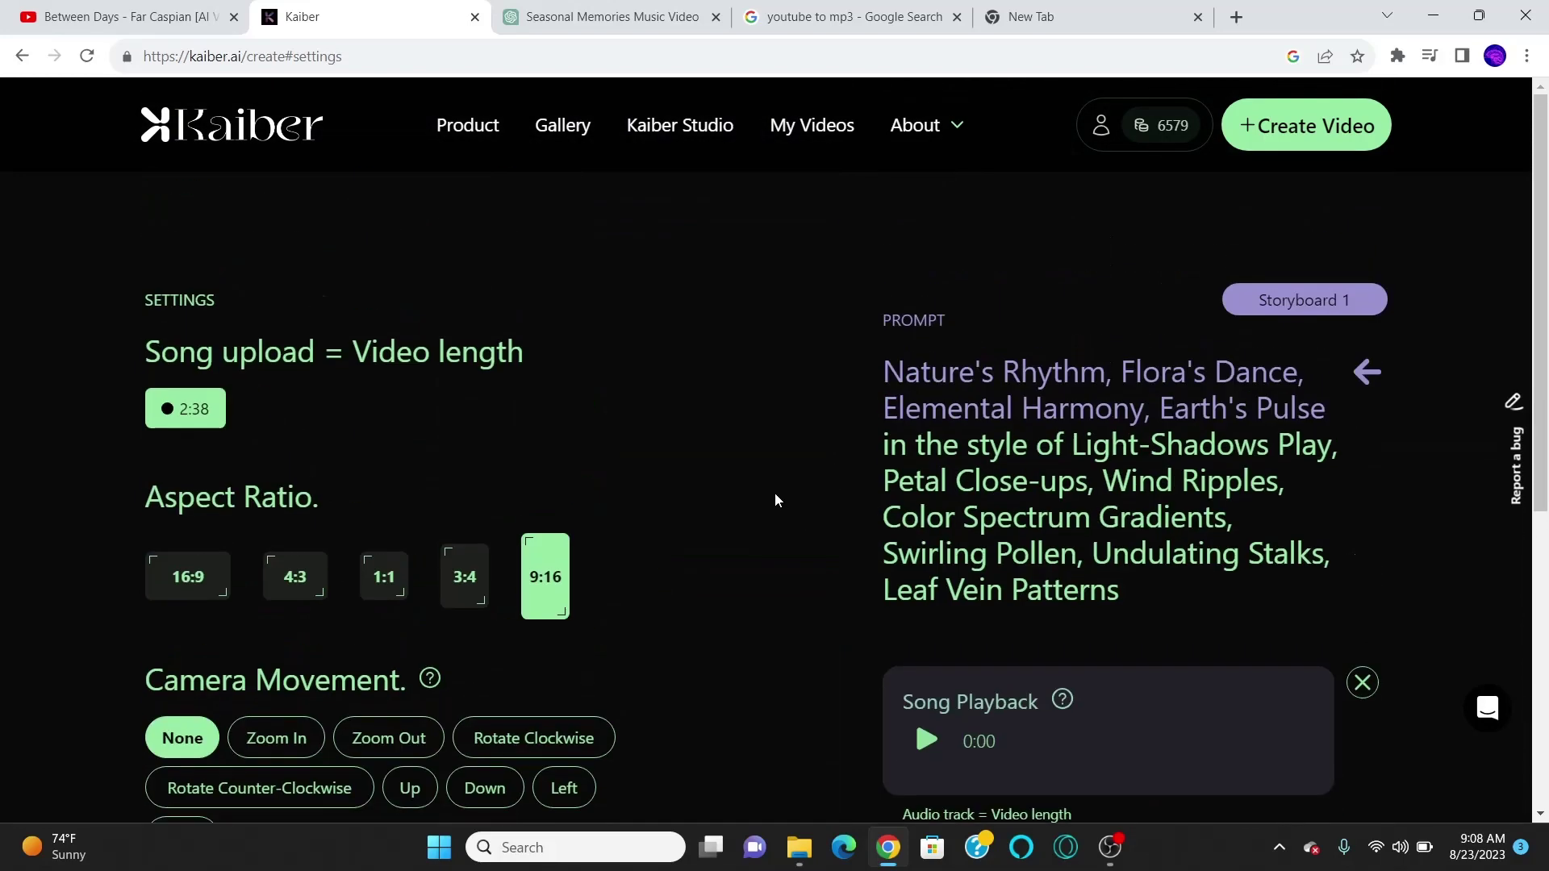
{"action": "left_click", "coordinate": [218, 513]}
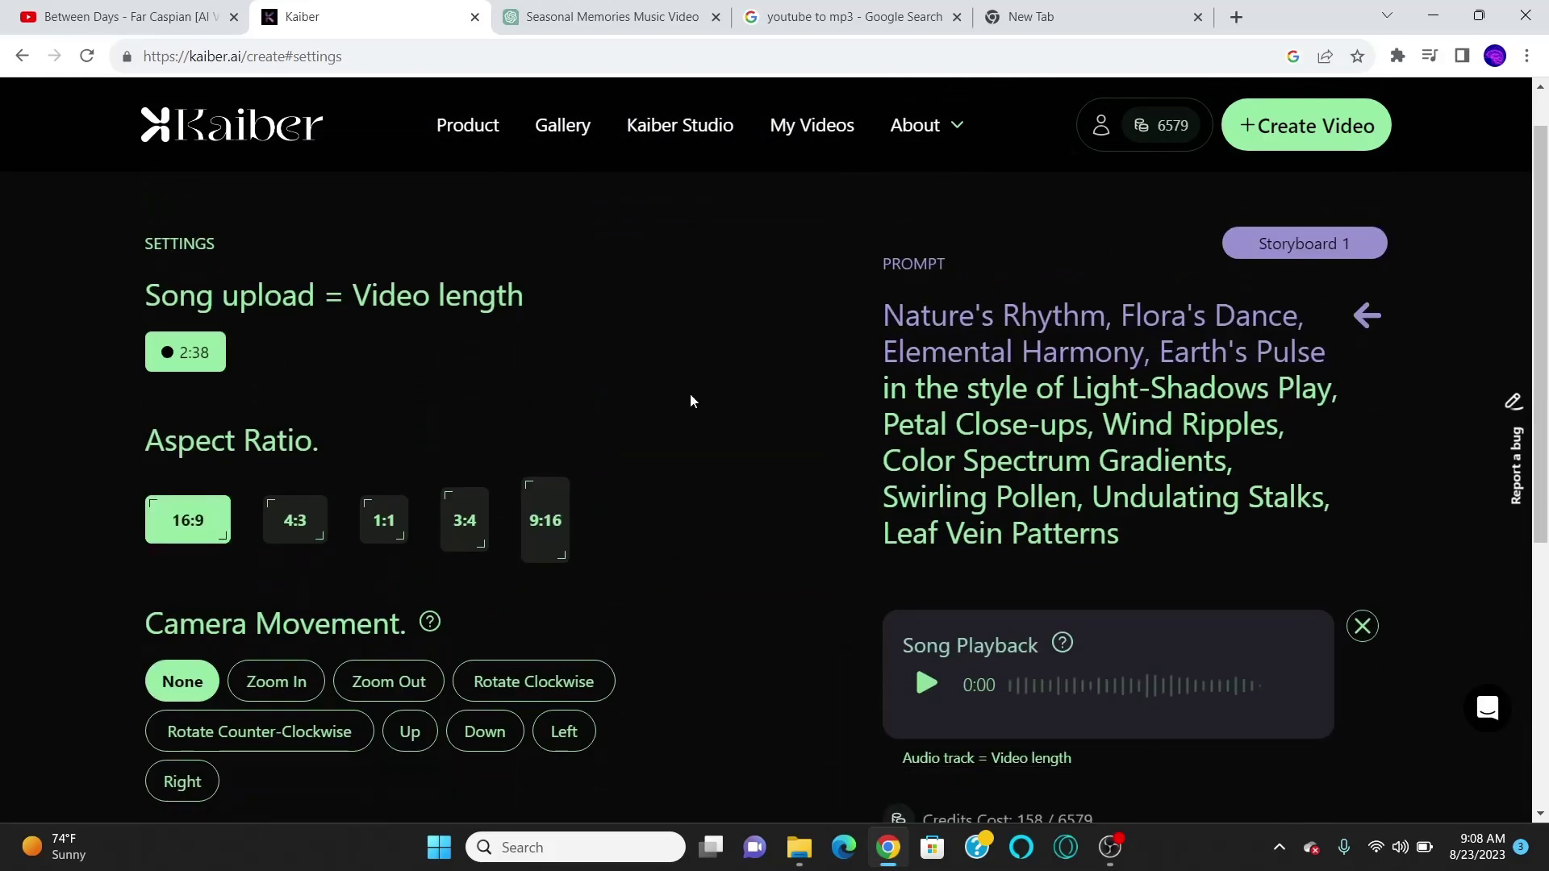
{"action": "scroll", "coordinate": [689, 401], "scroll_direction": "down", "scroll_amount": 3}
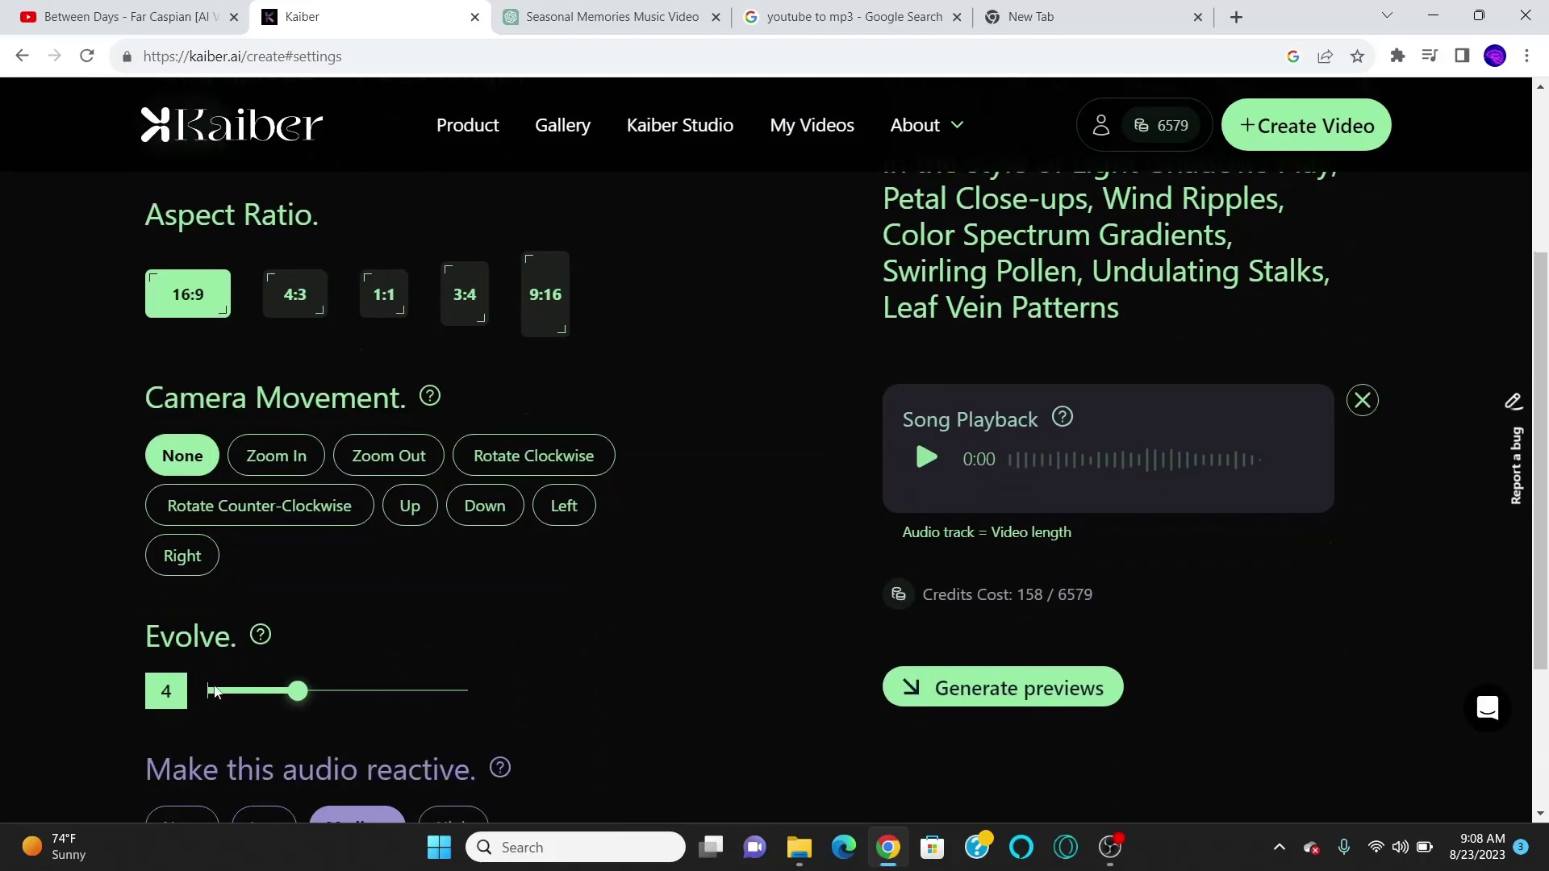
{"action": "left_click", "coordinate": [246, 694]}
{"action": "scroll", "coordinate": [694, 622], "scroll_direction": "down", "scroll_amount": 2}
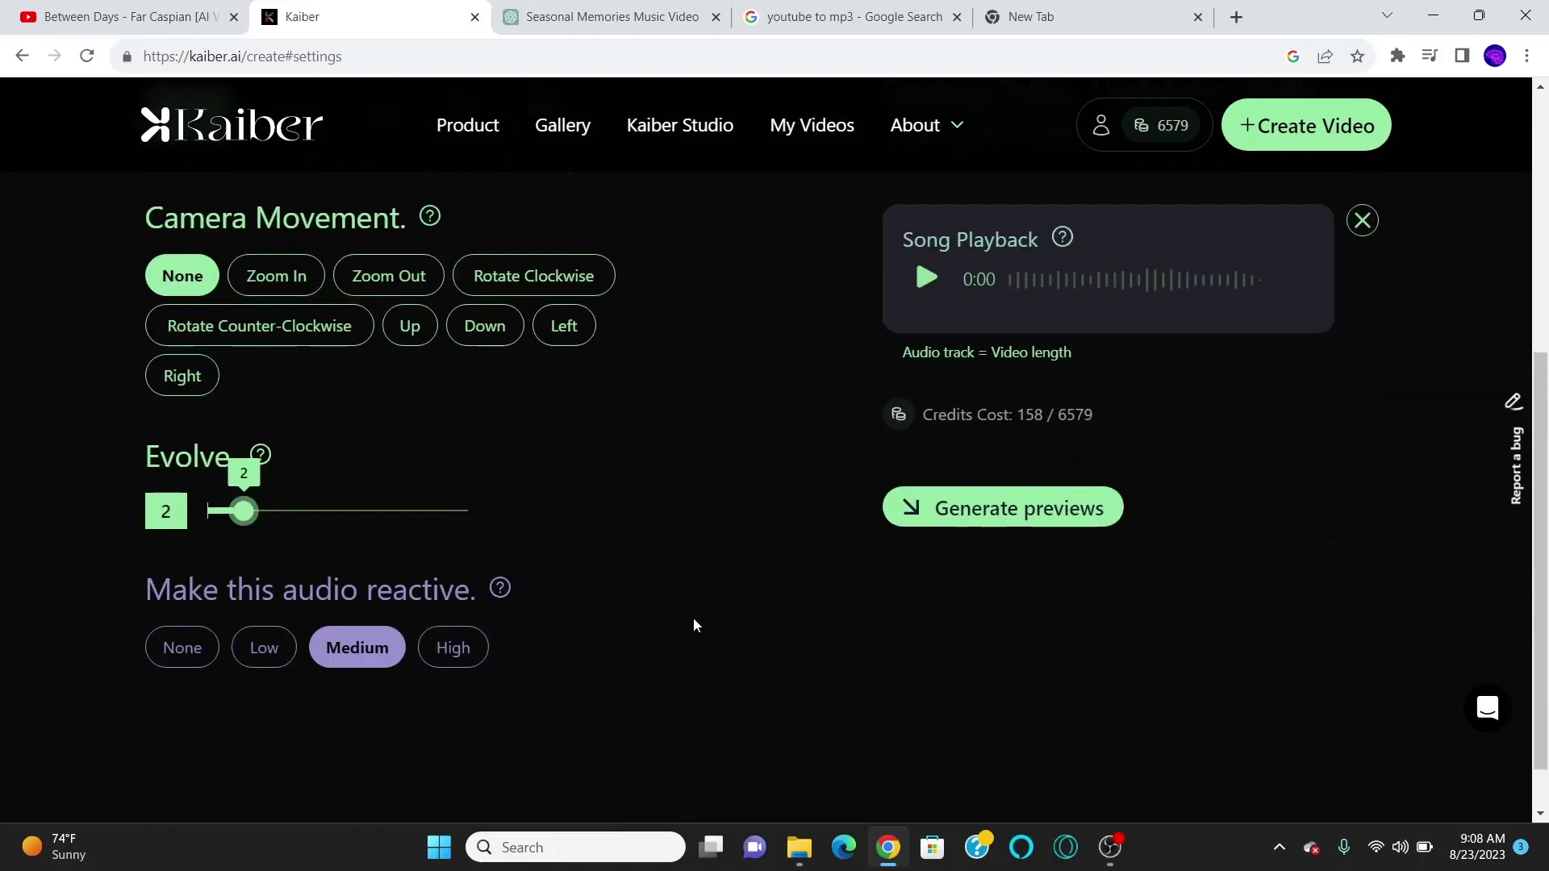
Step: Look over the ChatGPT conversation for reference
{"action": "left_click", "coordinate": [557, 15]}
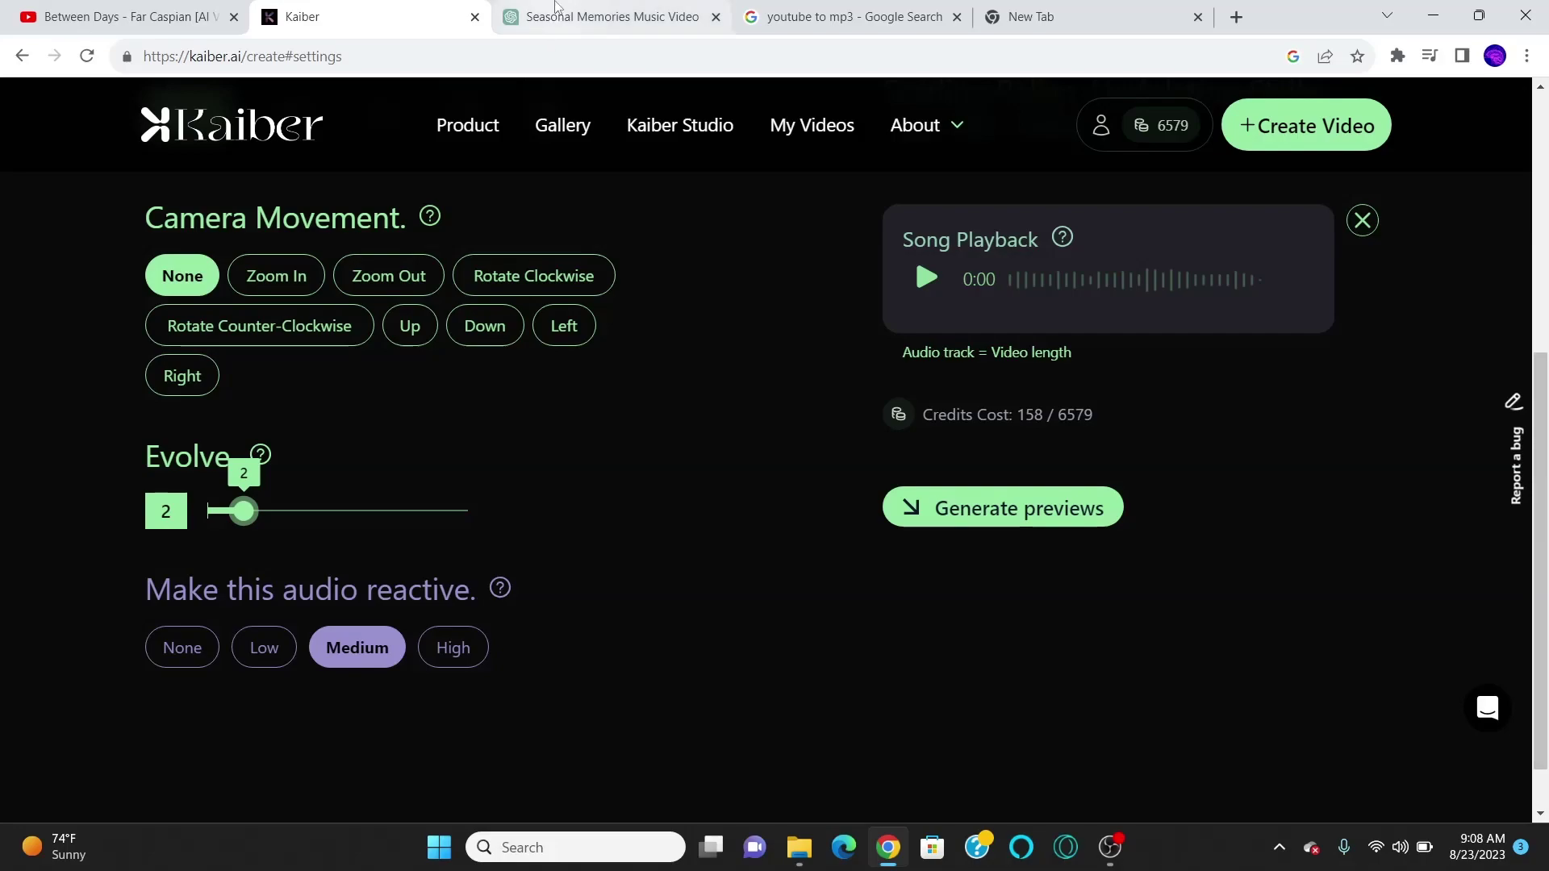
{"action": "scroll", "coordinate": [643, 342], "scroll_direction": "up", "scroll_amount": 15}
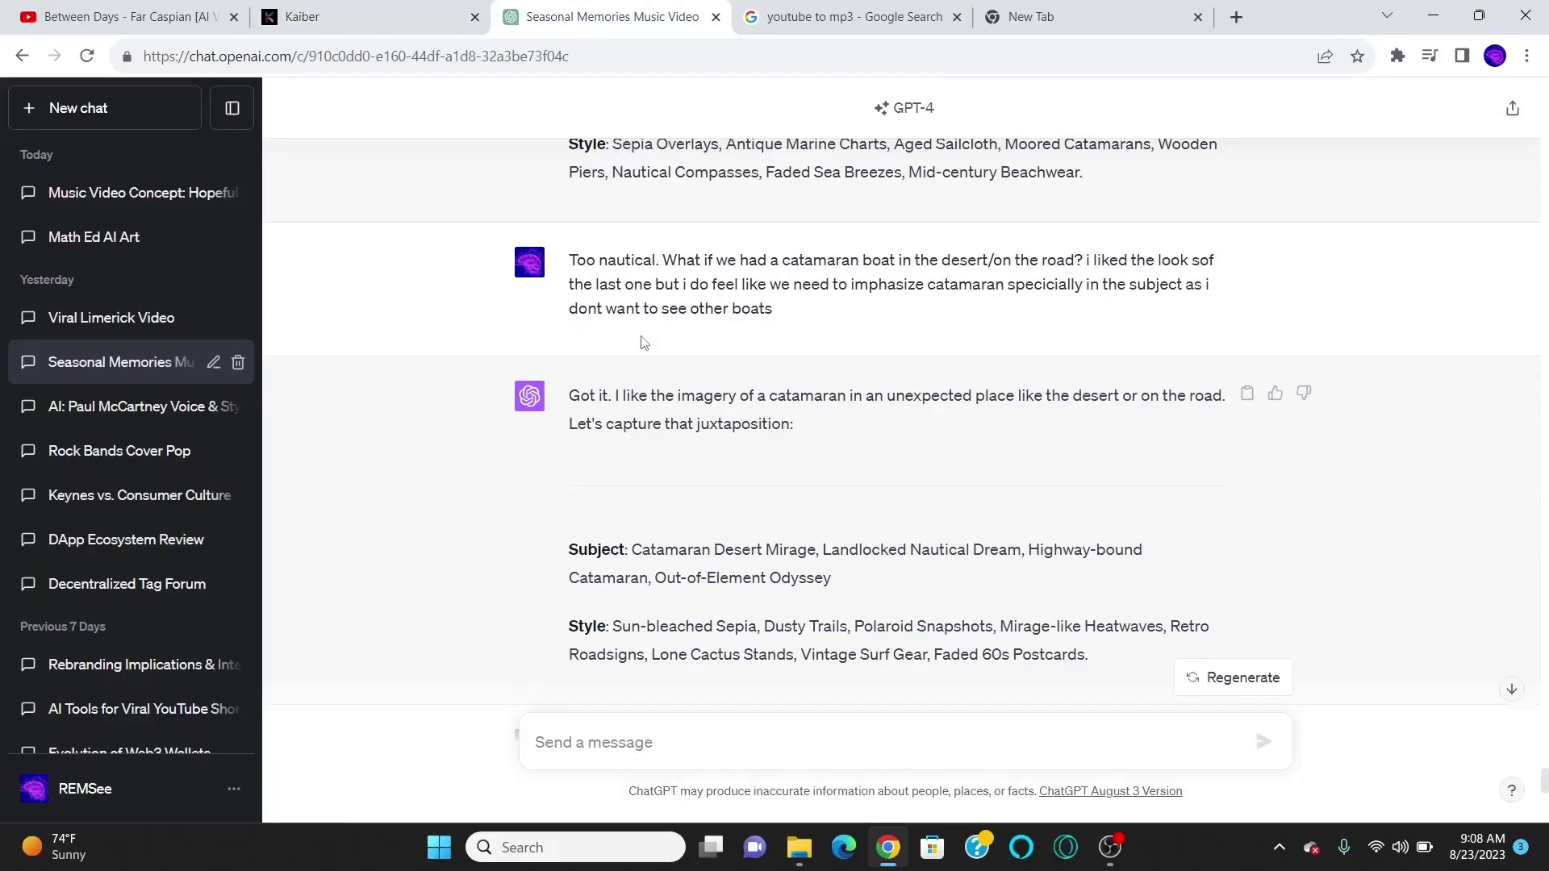
{"action": "scroll", "coordinate": [644, 343], "scroll_direction": "up", "scroll_amount": 20}
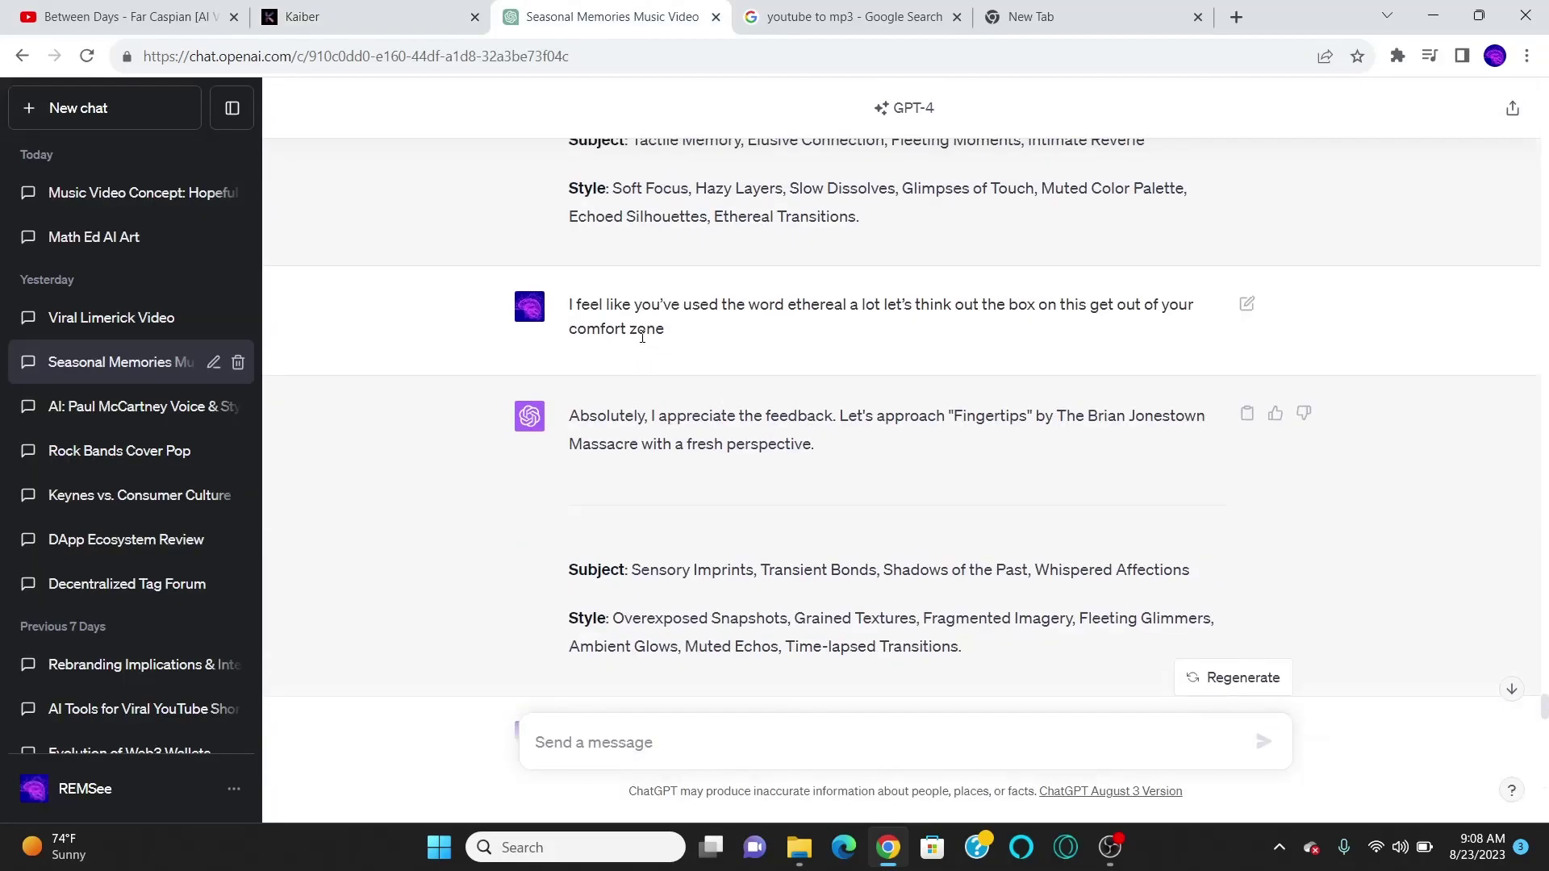
{"action": "scroll", "coordinate": [644, 342], "scroll_direction": "down", "scroll_amount": 15}
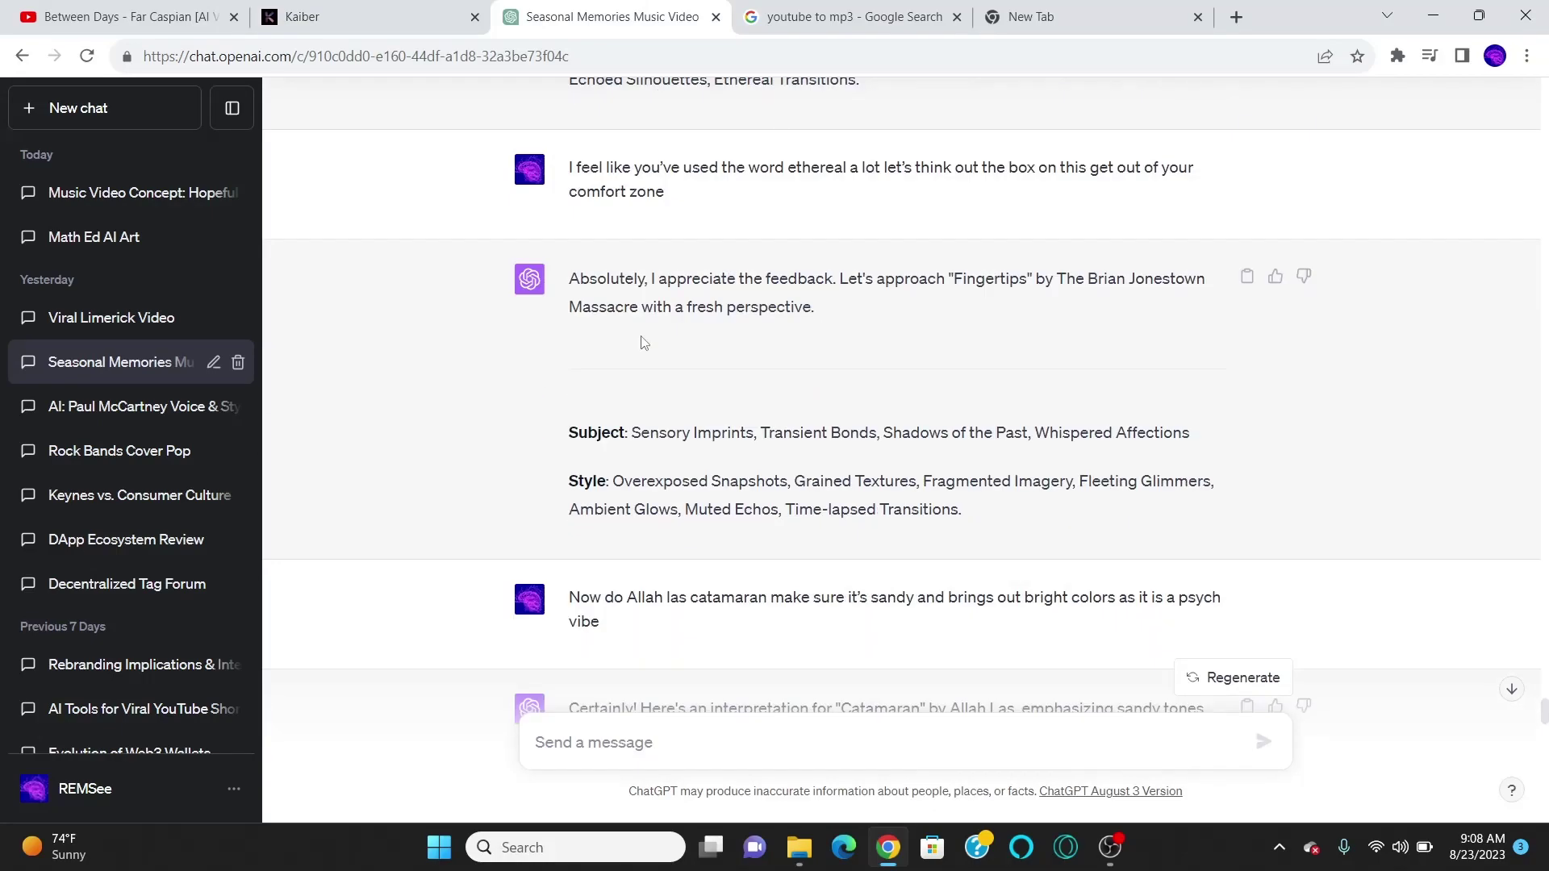
{"action": "scroll", "coordinate": [642, 339], "scroll_direction": "down", "scroll_amount": 15}
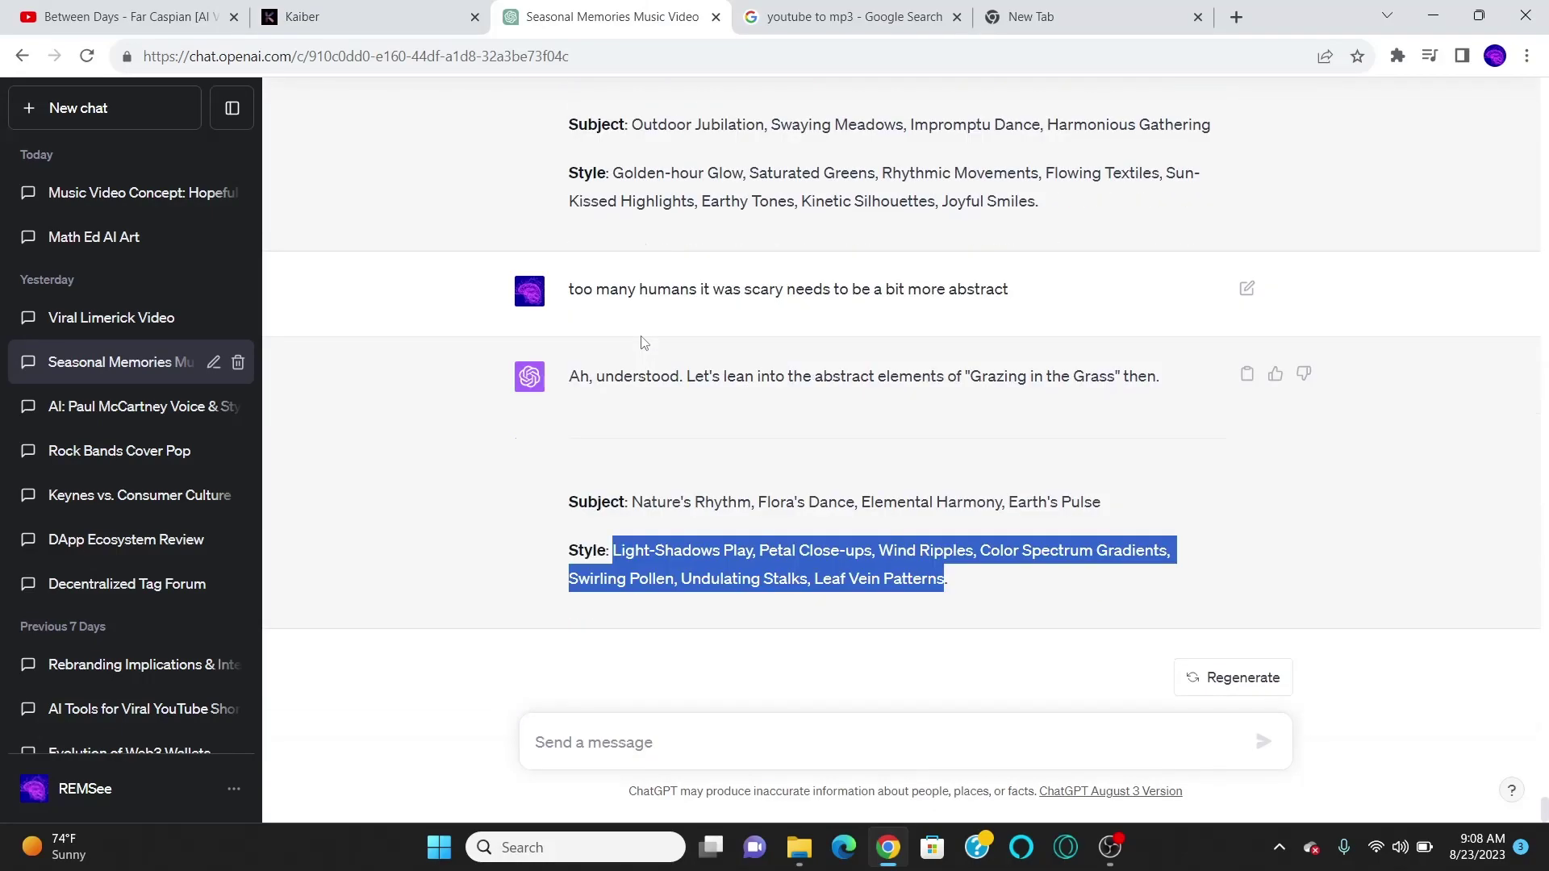
Step: Back in Kaiber, set the camera movement to Zoom In
{"action": "left_click", "coordinate": [407, 16]}
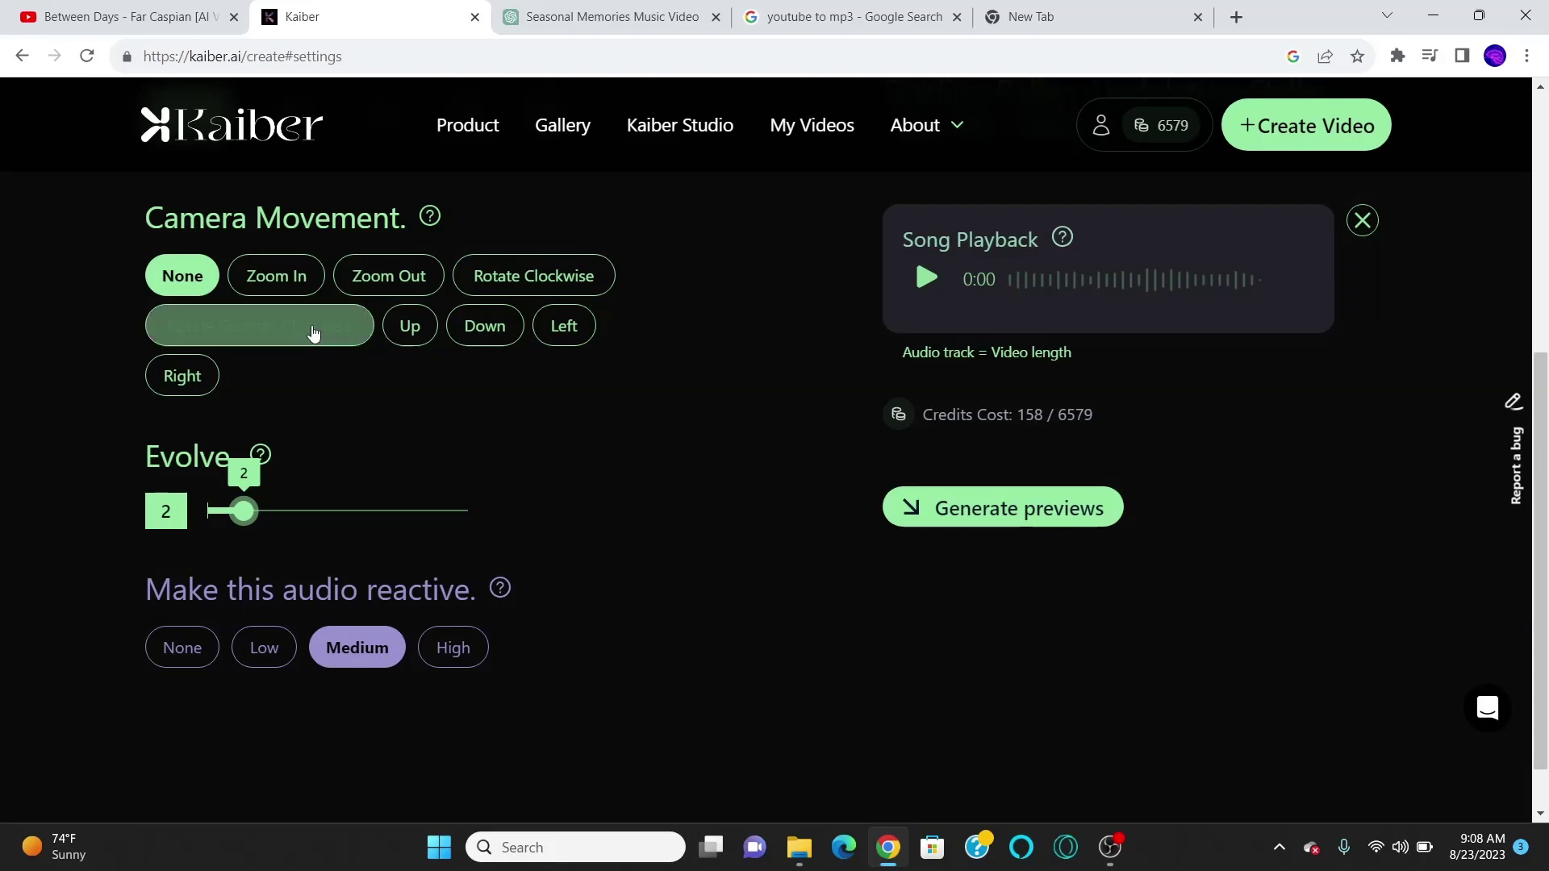
{"action": "left_click", "coordinate": [276, 275]}
{"action": "scroll", "coordinate": [756, 347], "scroll_direction": "up", "scroll_amount": 3}
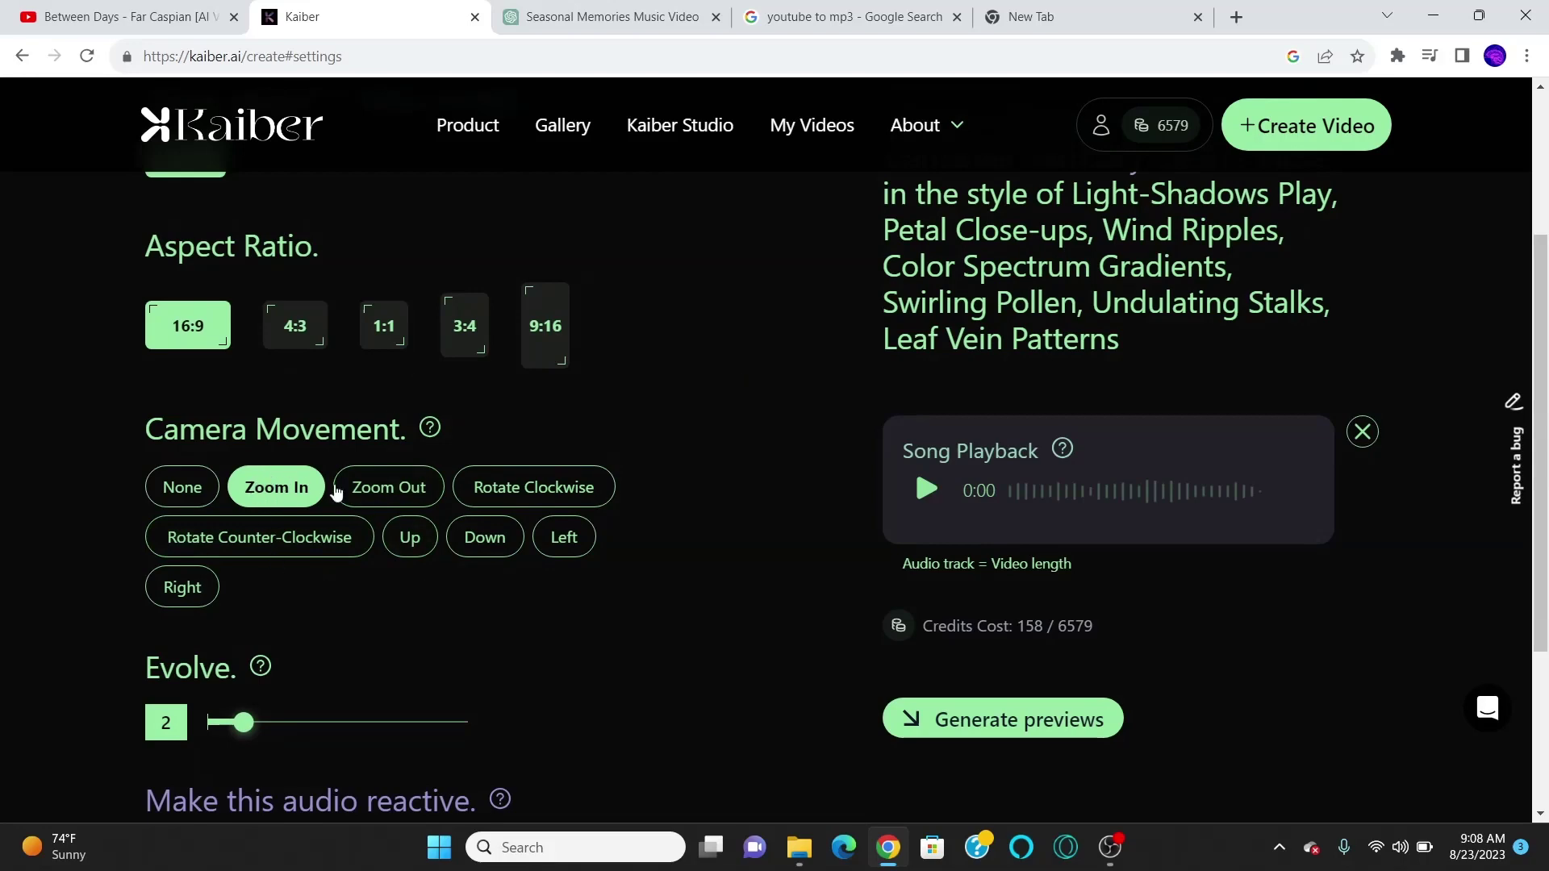
{"action": "scroll", "coordinate": [681, 643], "scroll_direction": "down", "scroll_amount": 3}
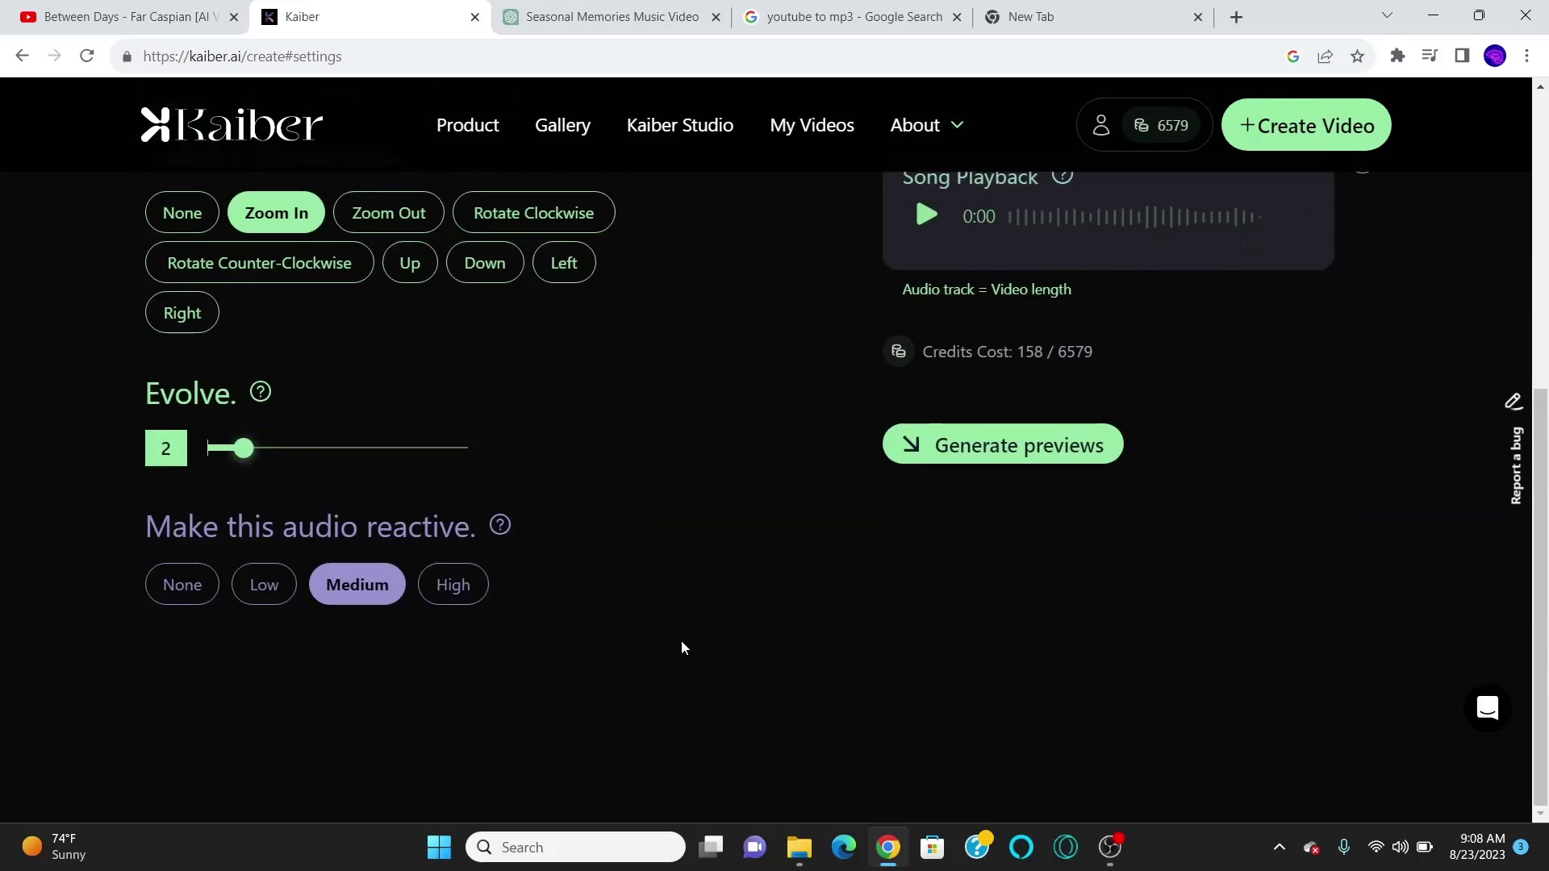
Step: Generate the four preview frames from the prompt
{"action": "left_click", "coordinate": [1081, 448]}
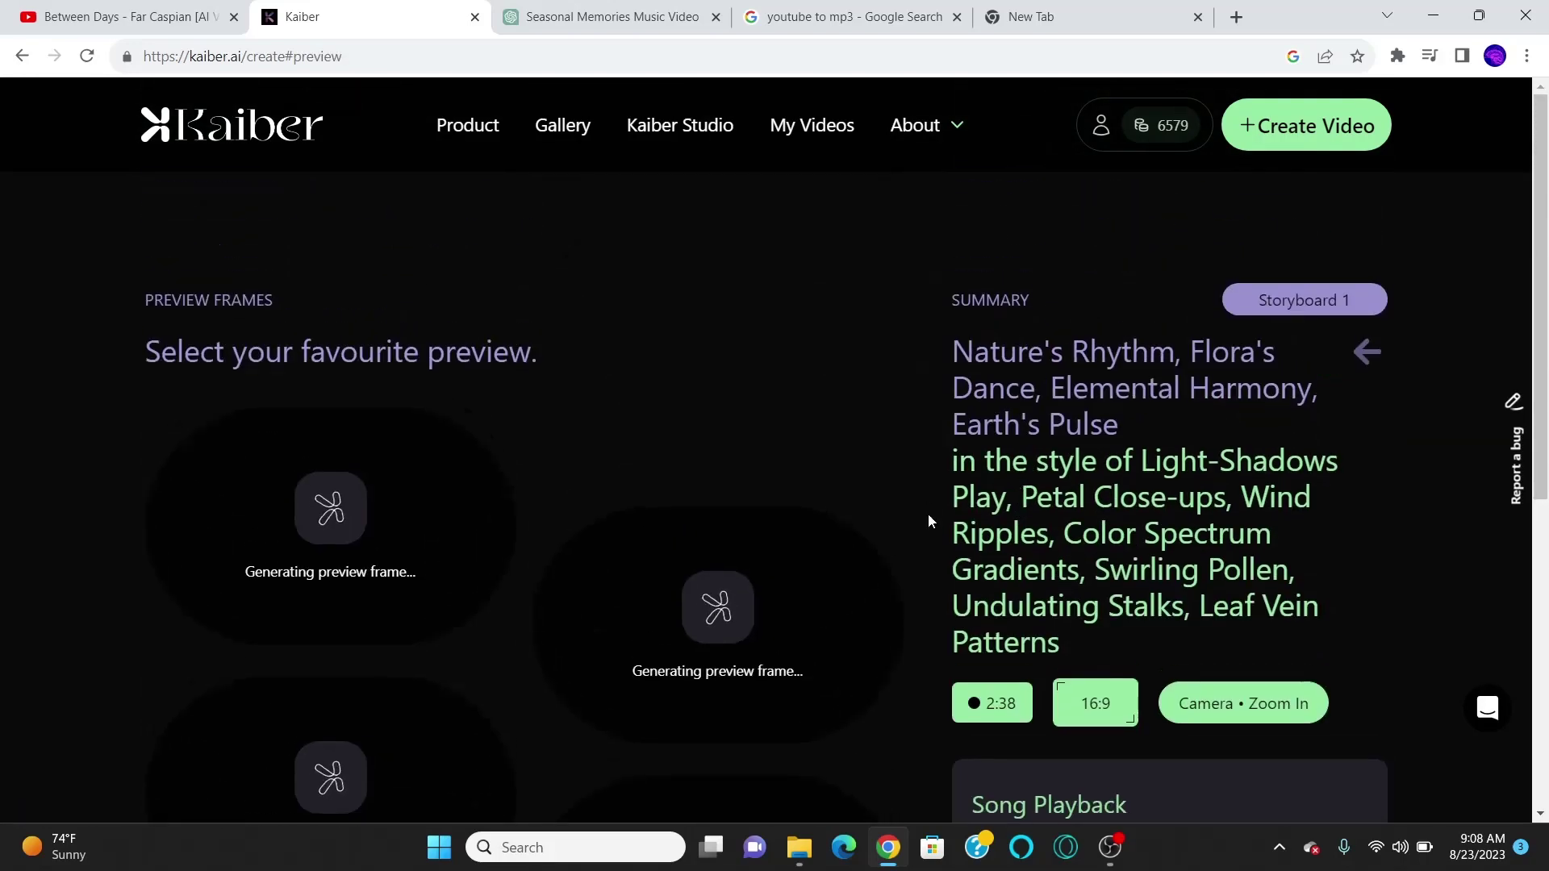
{"action": "scroll", "coordinate": [928, 513], "scroll_direction": "down", "scroll_amount": 2}
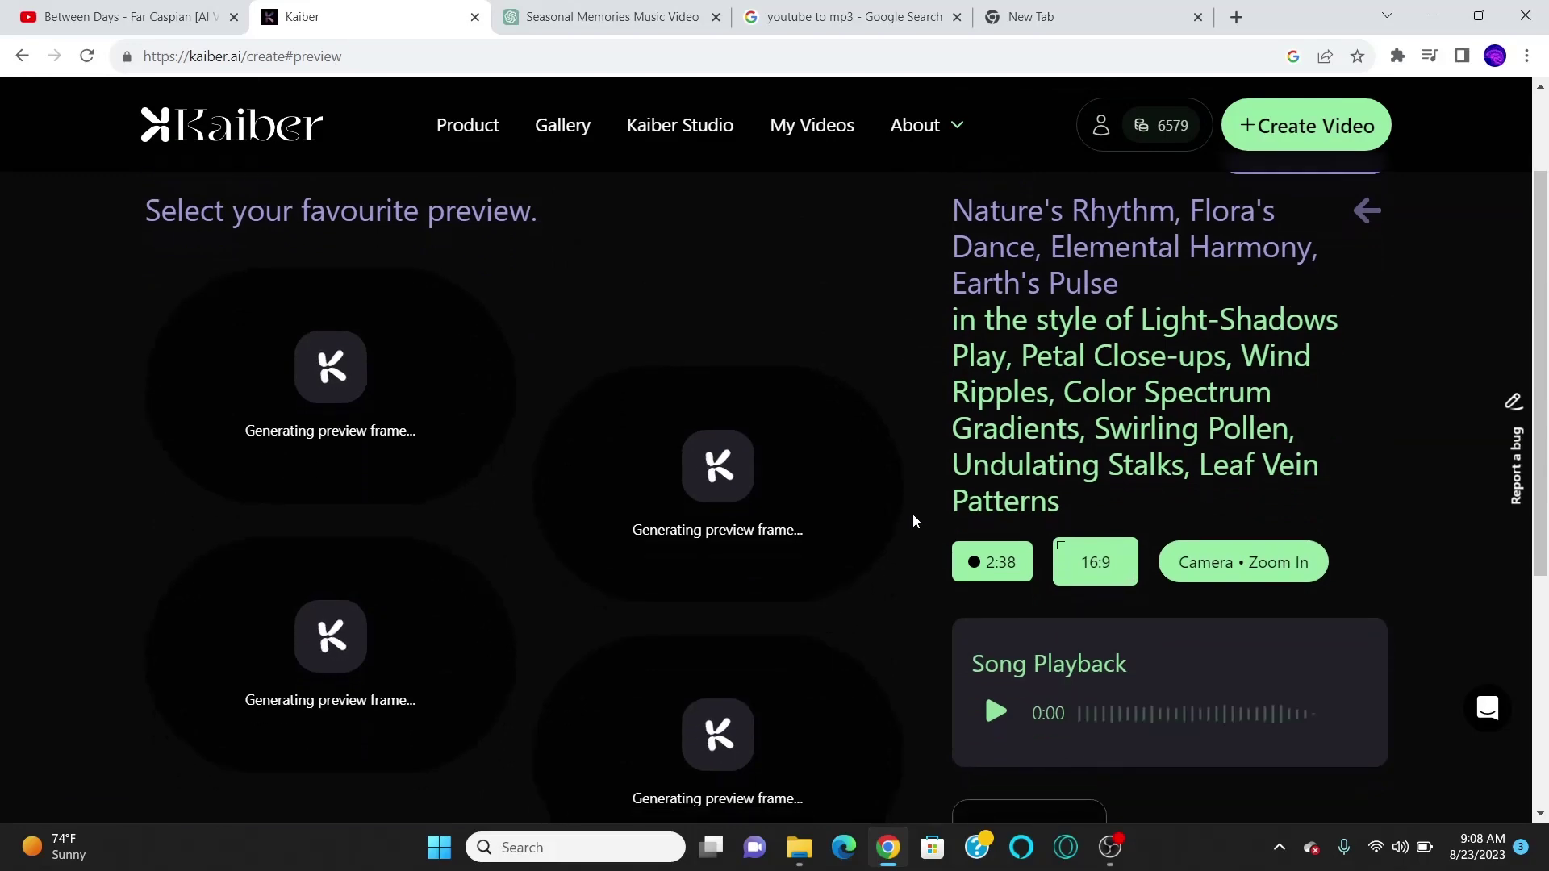
{"action": "scroll", "coordinate": [912, 520], "scroll_direction": "down", "scroll_amount": 1}
Step: Make the first flower preview storyboard item 1 and start creating the full video
{"action": "left_click", "coordinate": [385, 336]}
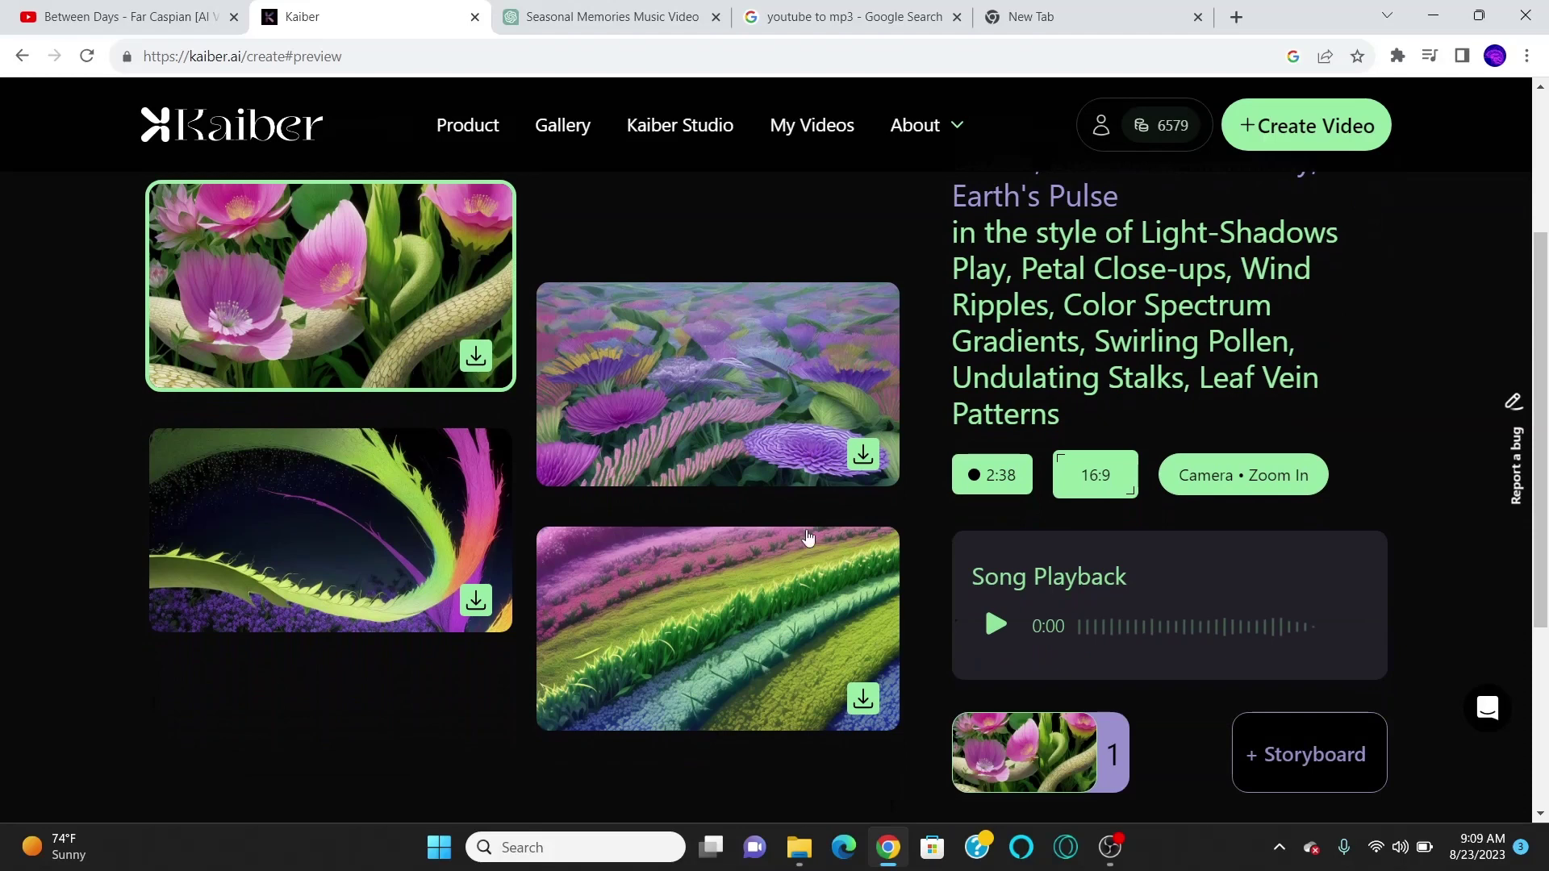
{"action": "scroll", "coordinate": [809, 538], "scroll_direction": "down", "scroll_amount": 2}
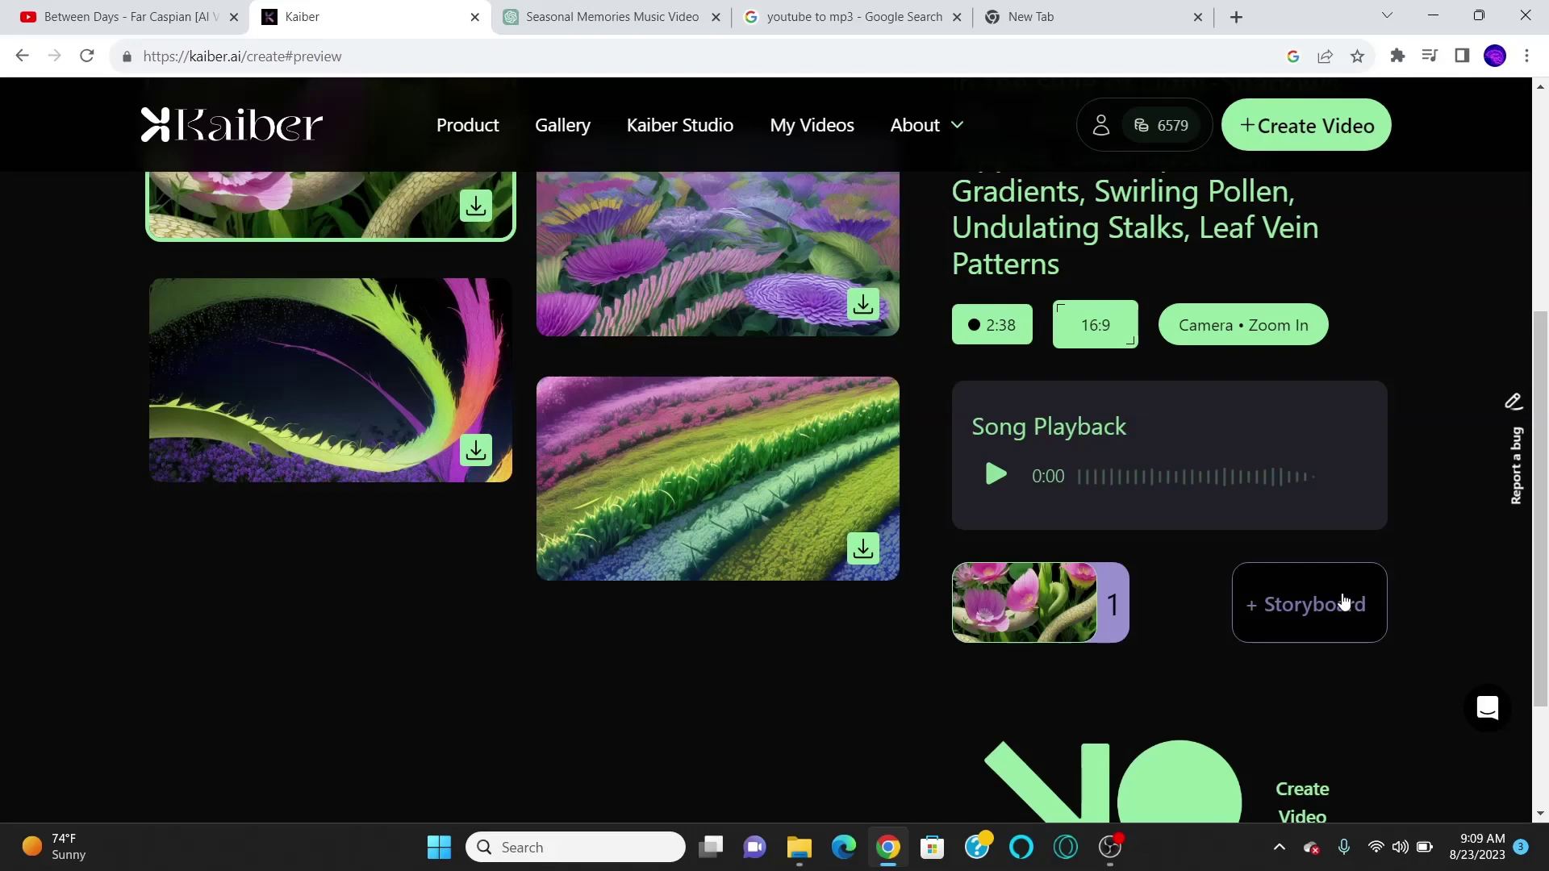
{"action": "left_click", "coordinate": [1172, 790]}
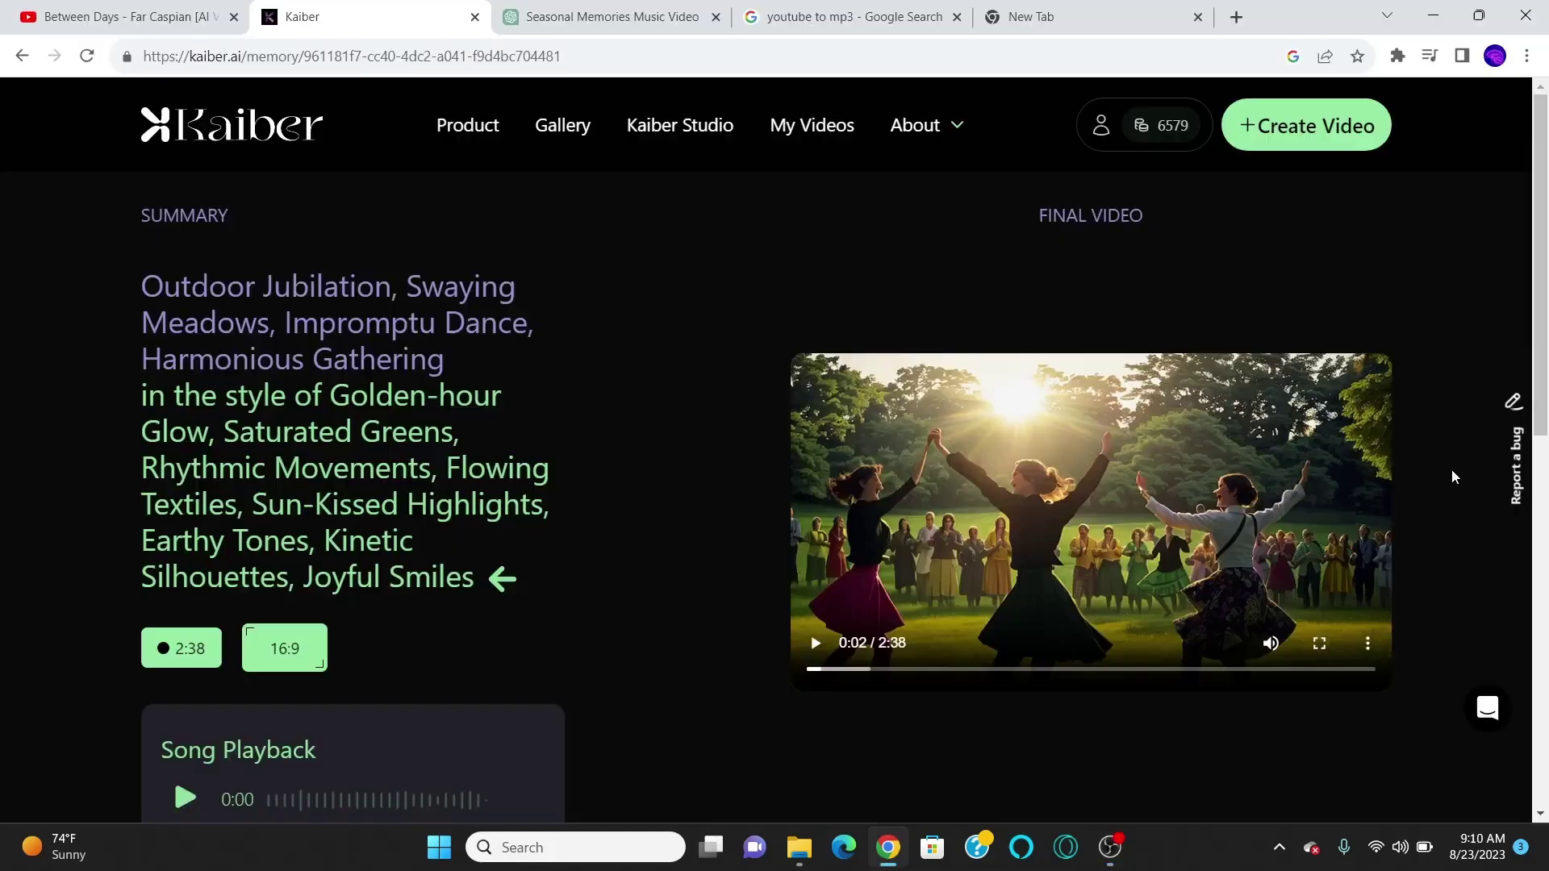
{"action": "scroll", "coordinate": [1450, 469], "scroll_direction": "down", "scroll_amount": 2}
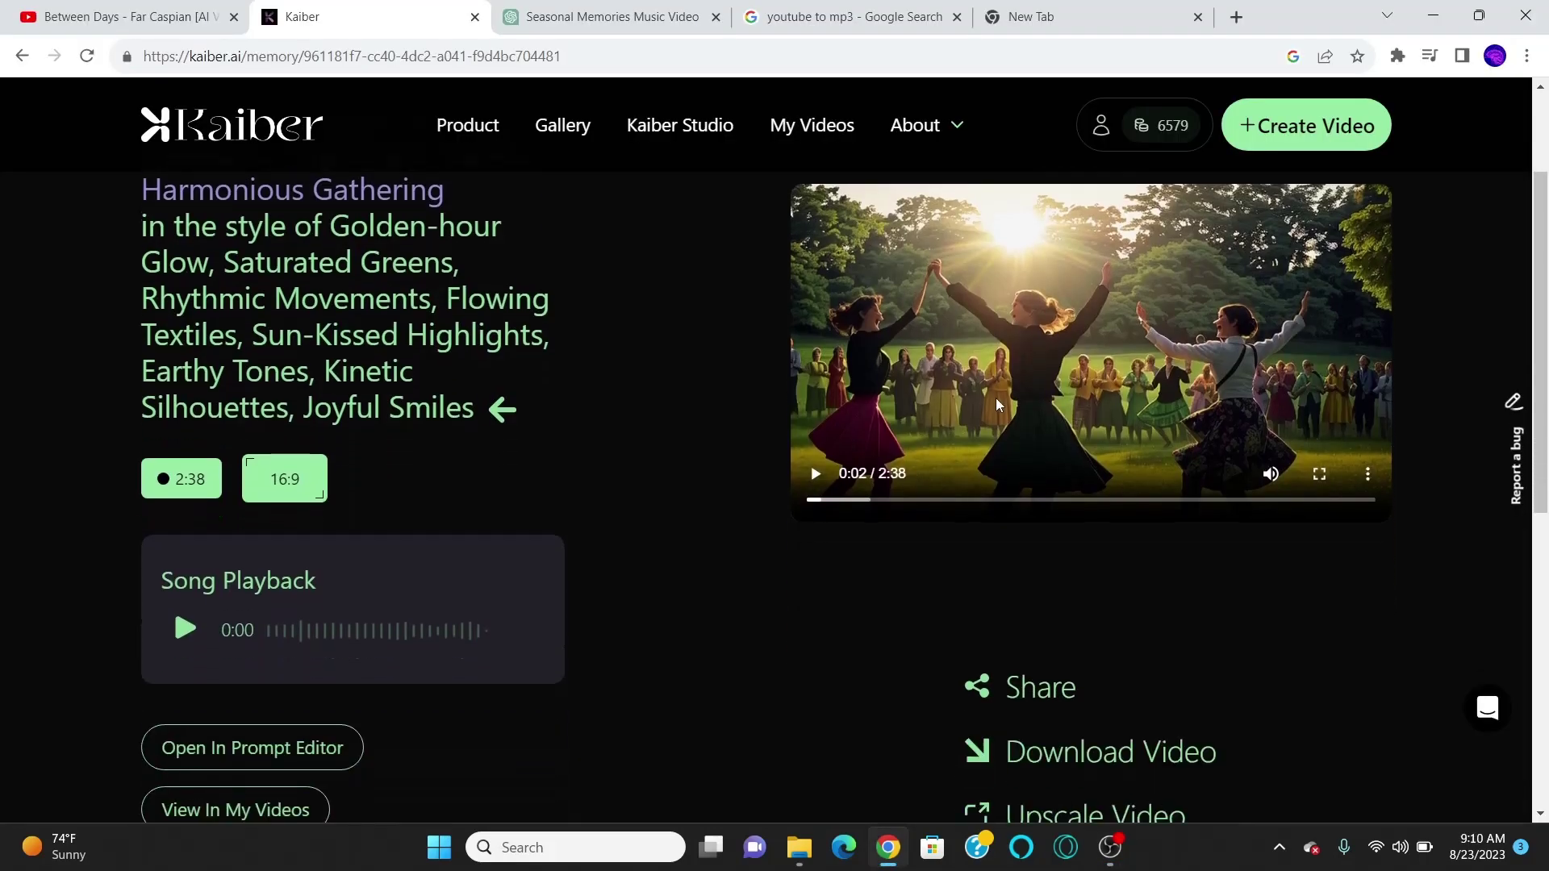
{"action": "scroll", "coordinate": [771, 635], "scroll_direction": "down", "scroll_amount": 2}
{"action": "scroll", "coordinate": [771, 636], "scroll_direction": "up", "scroll_amount": 1}
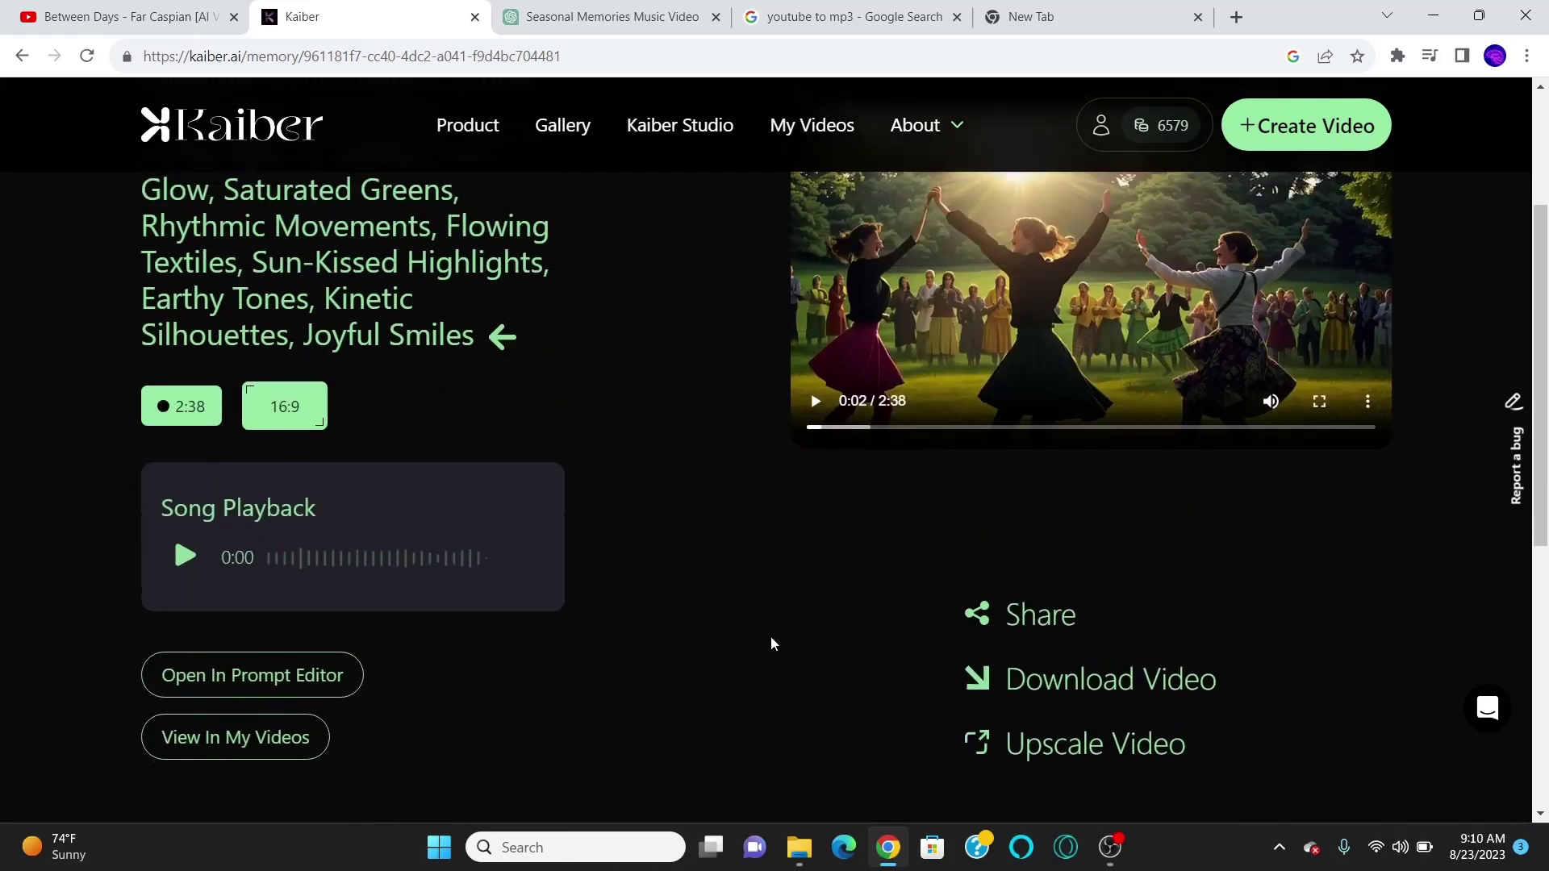
{"action": "left_click", "coordinate": [1084, 740]}
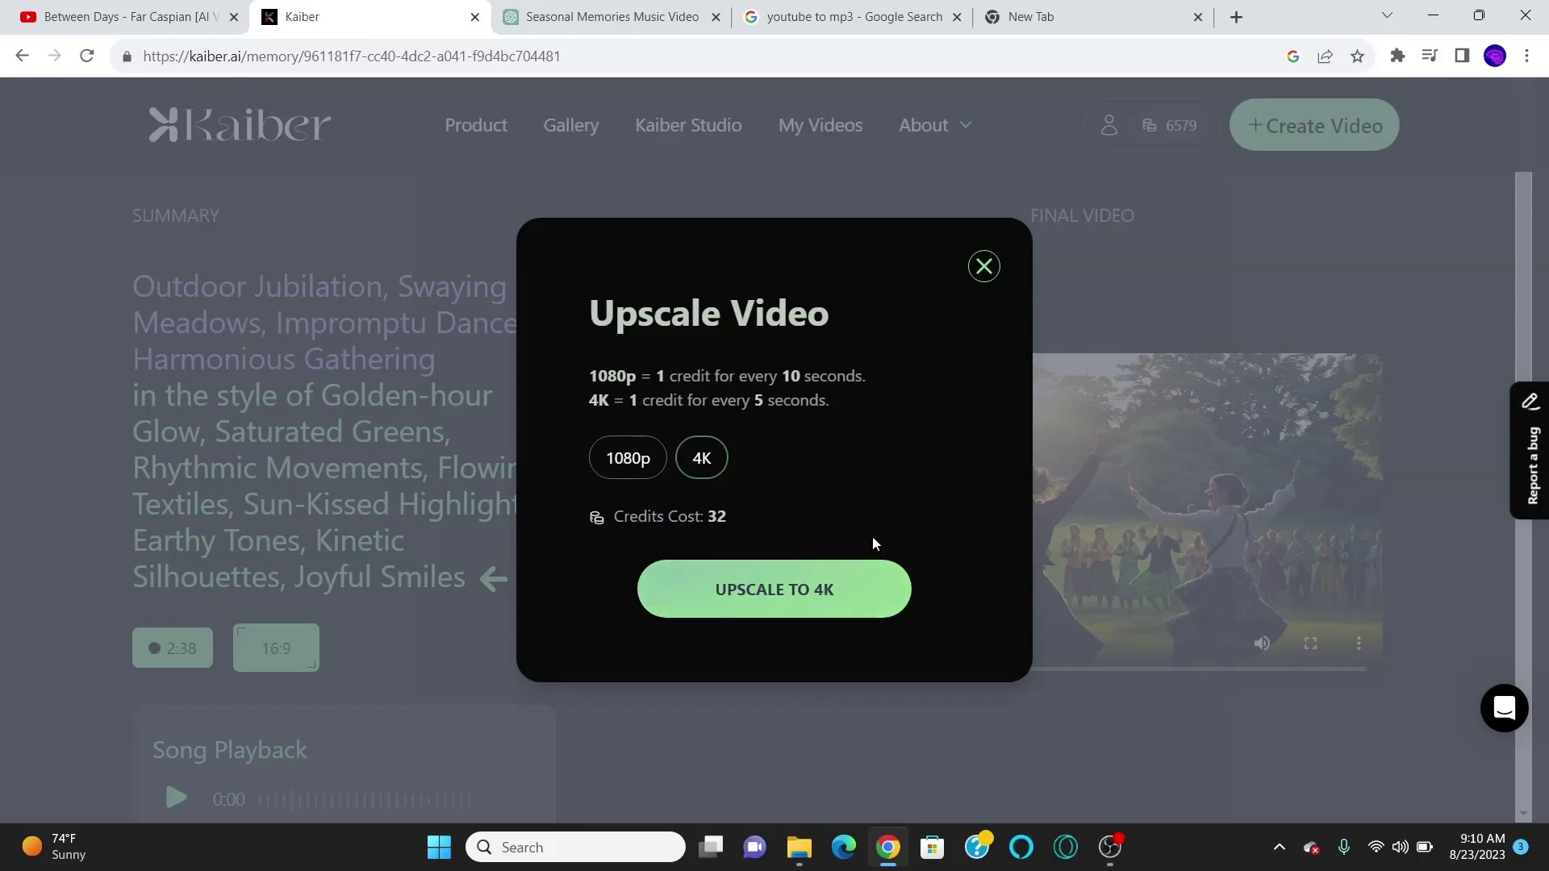
{"action": "left_click", "coordinate": [985, 266]}
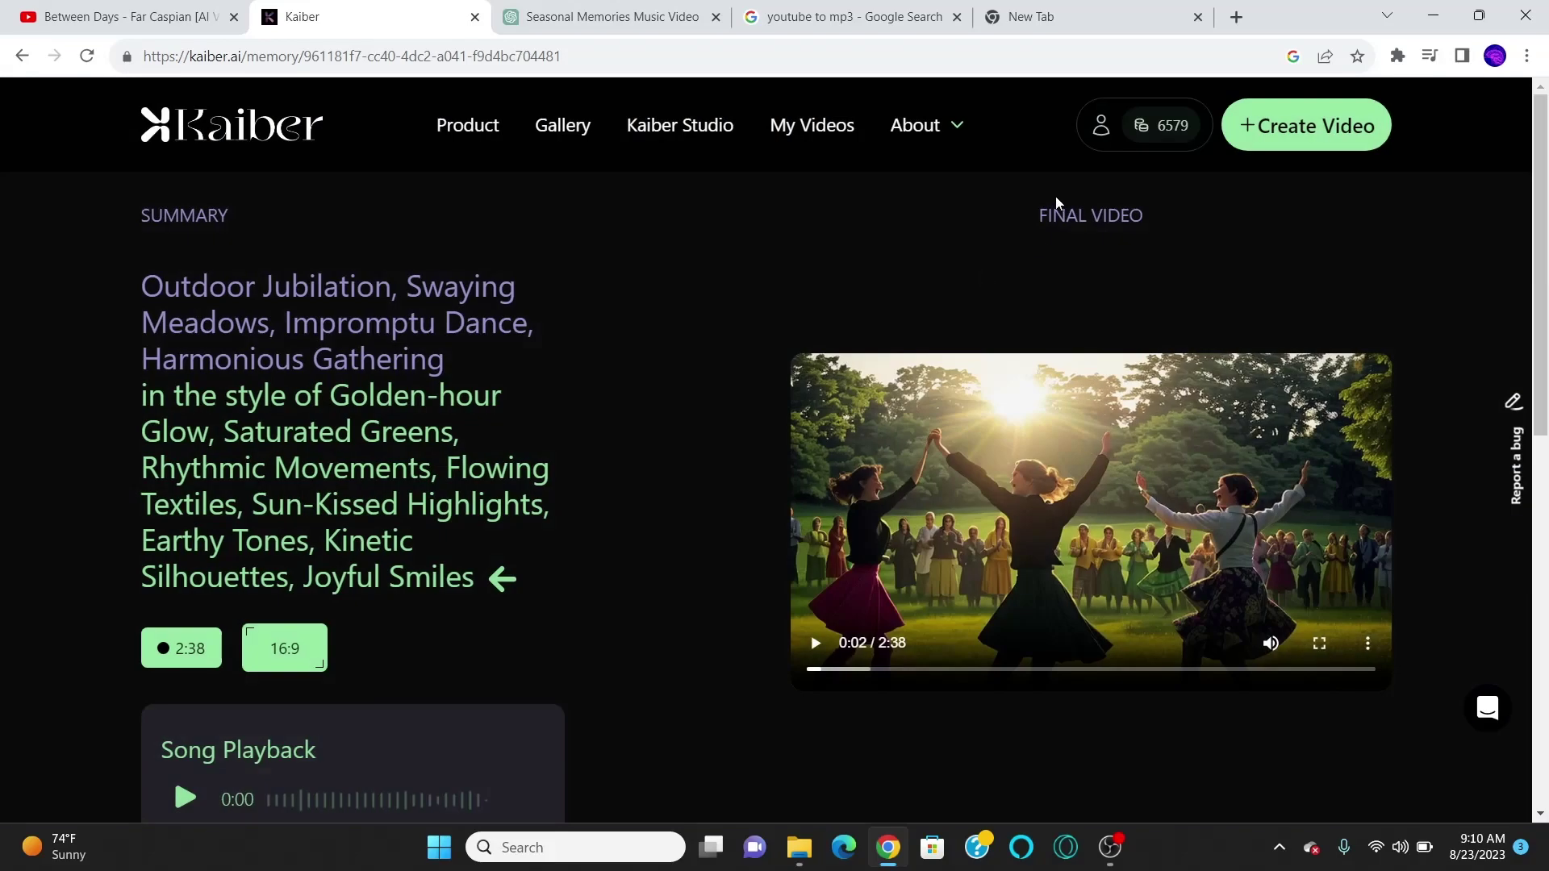